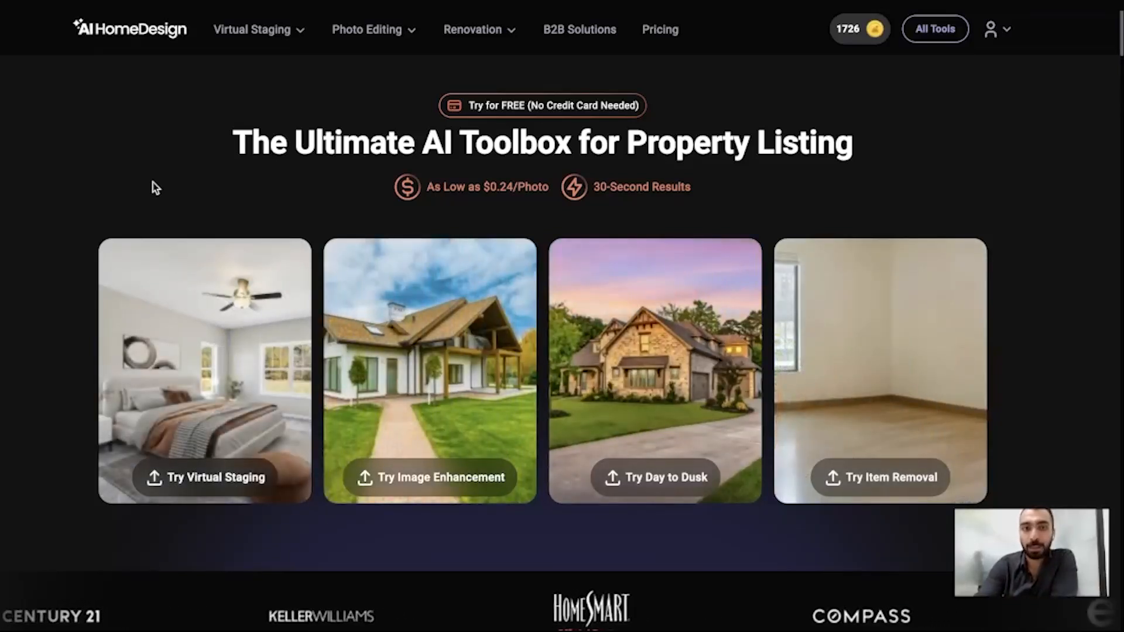
Step: Browse the full tool list by category: Virtual Staging, Photo Editing and Renovation
{"action": "scroll", "coordinate": [416, 143], "scroll_direction": "down", "scroll_amount": 1}
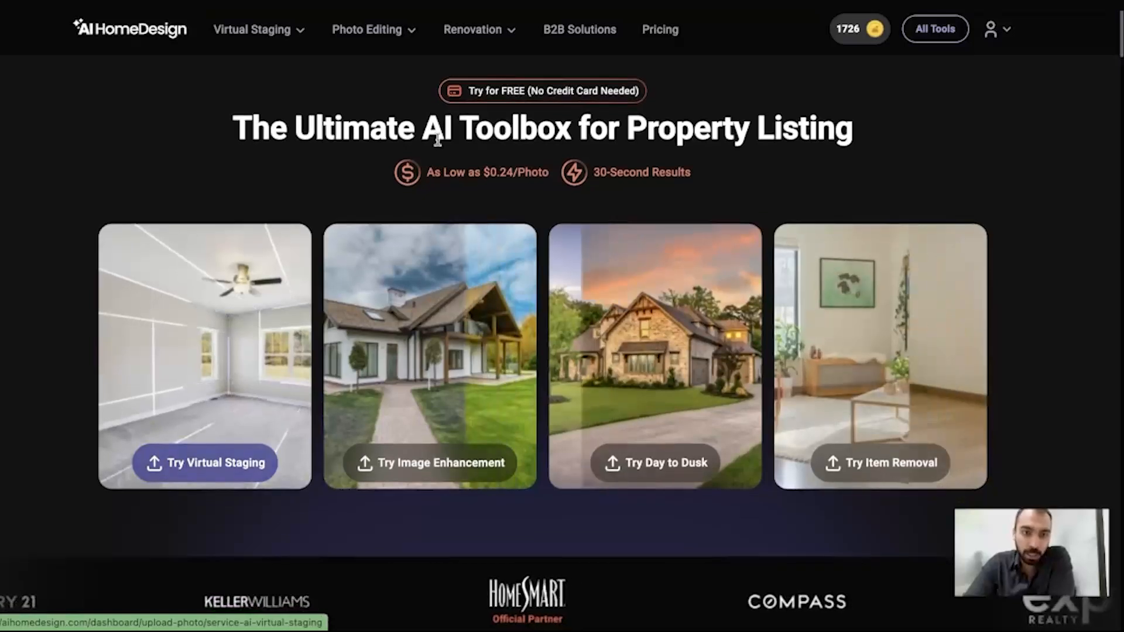
{"action": "left_click", "coordinate": [941, 29]}
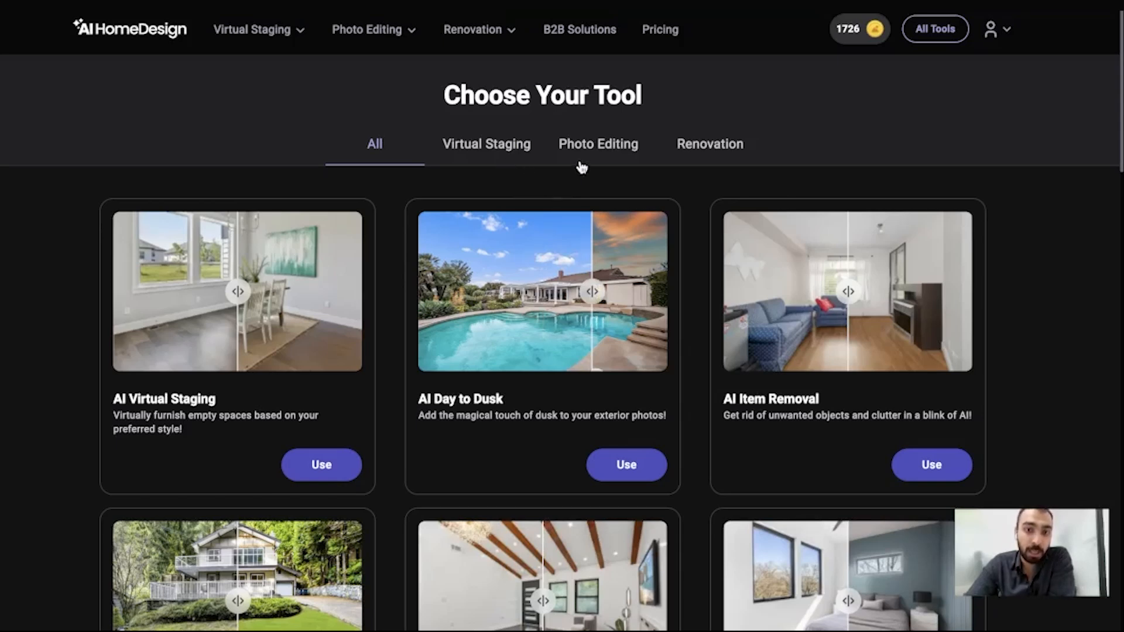
{"action": "left_click", "coordinate": [503, 161]}
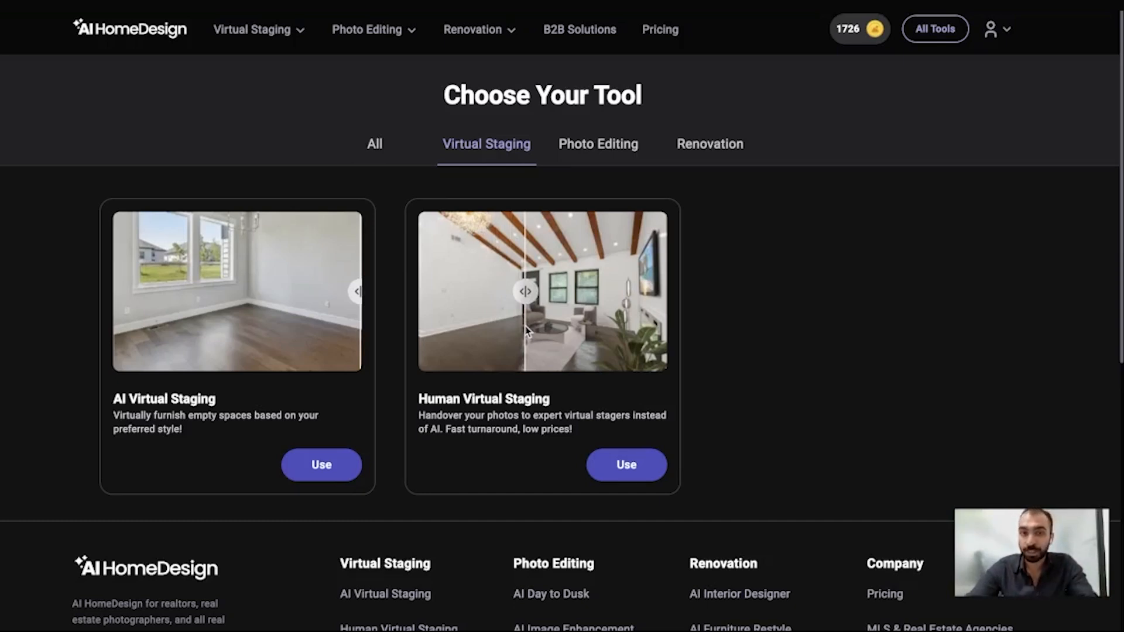
{"action": "left_click", "coordinate": [596, 148]}
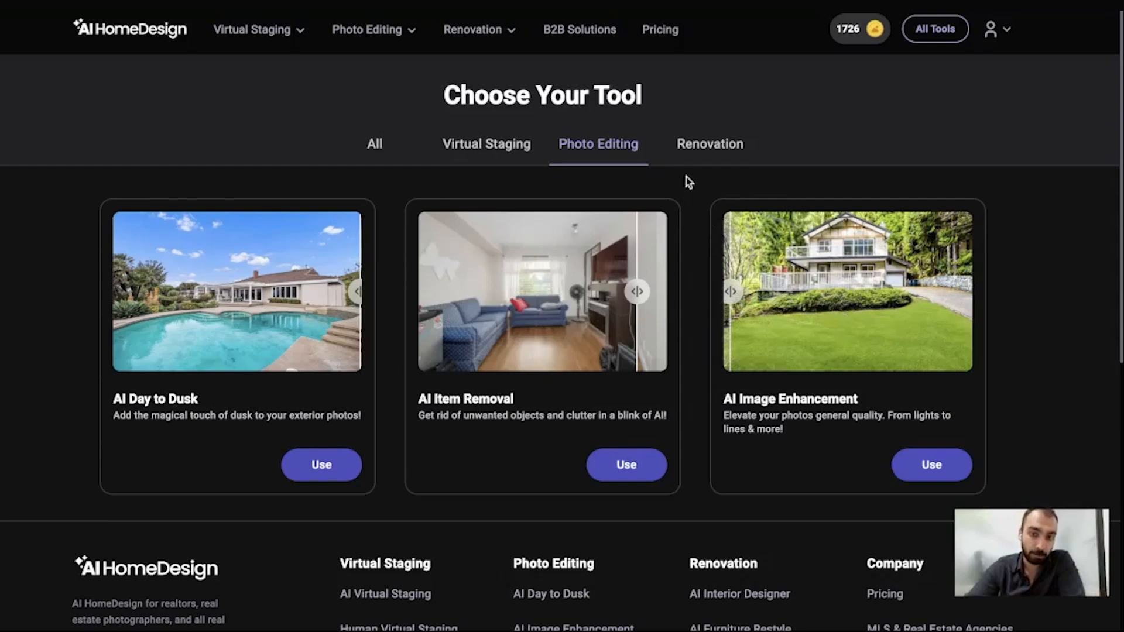
{"action": "left_click", "coordinate": [698, 157]}
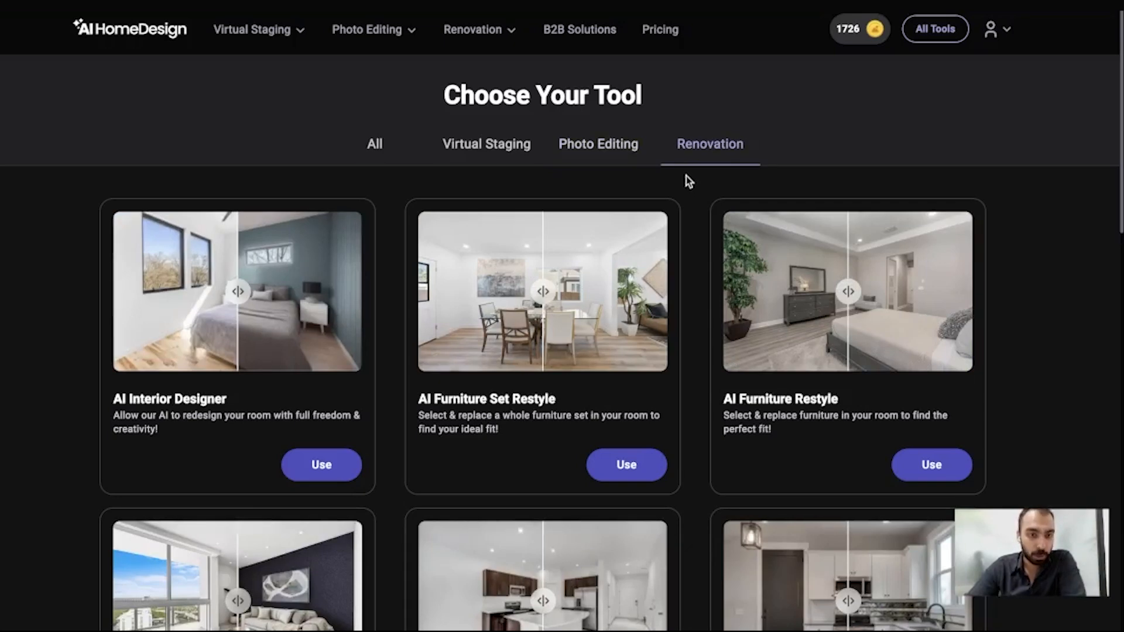
{"action": "scroll", "coordinate": [686, 176], "scroll_direction": "down", "scroll_amount": 1}
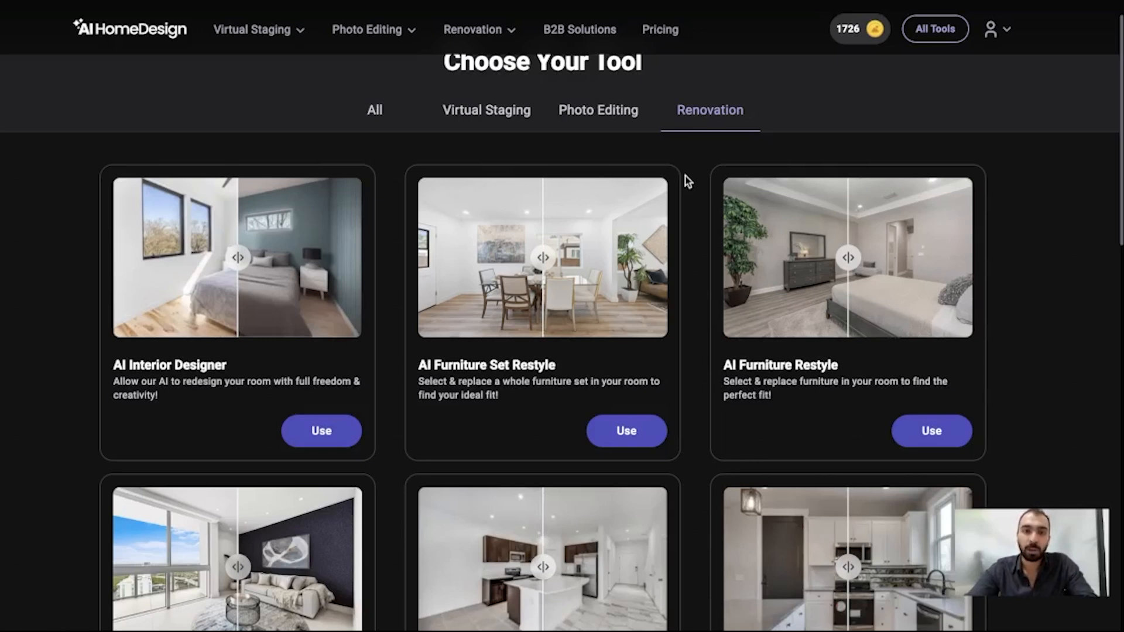
Step: Open the AI Virtual Staging tool from the Virtual Staging category
{"action": "left_click", "coordinate": [485, 113]}
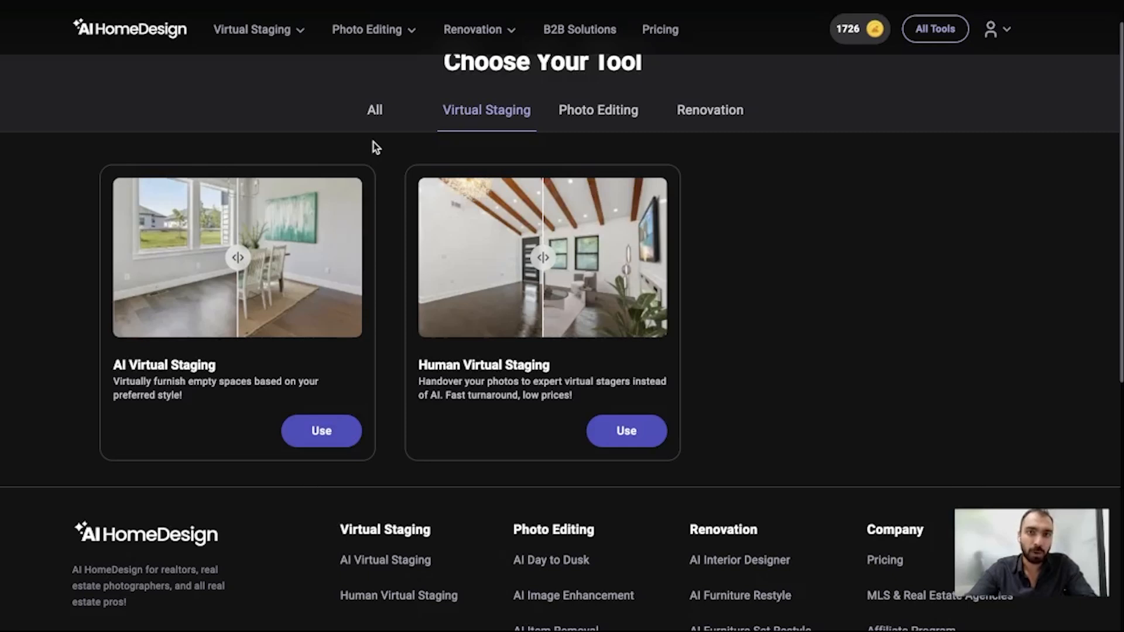
{"action": "left_click", "coordinate": [322, 433]}
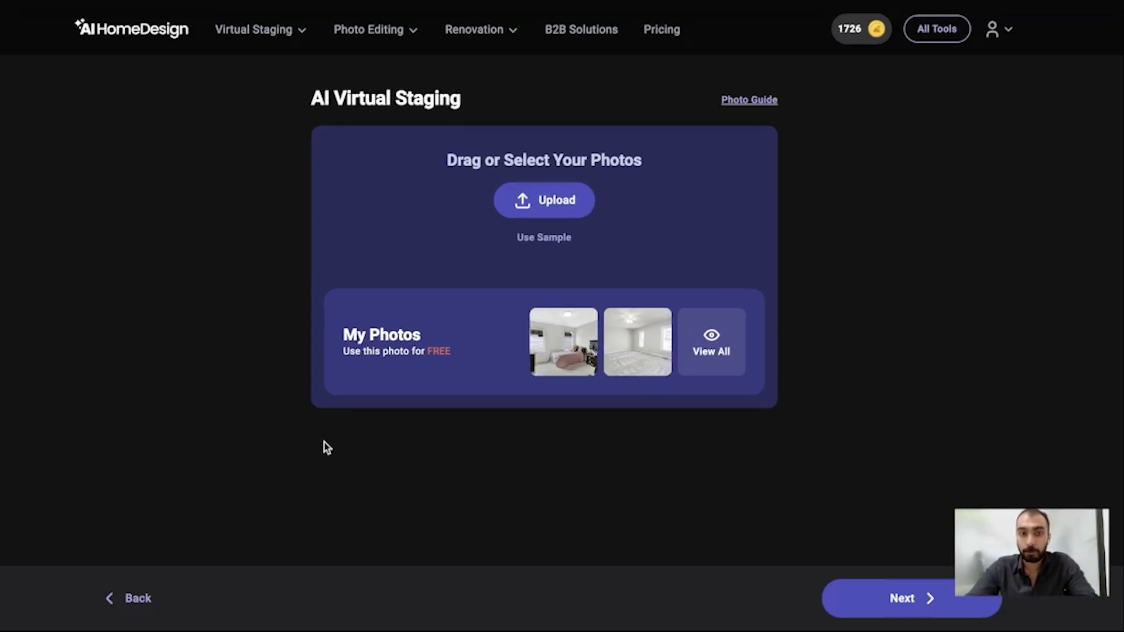
{"action": "left_click", "coordinate": [504, 211]}
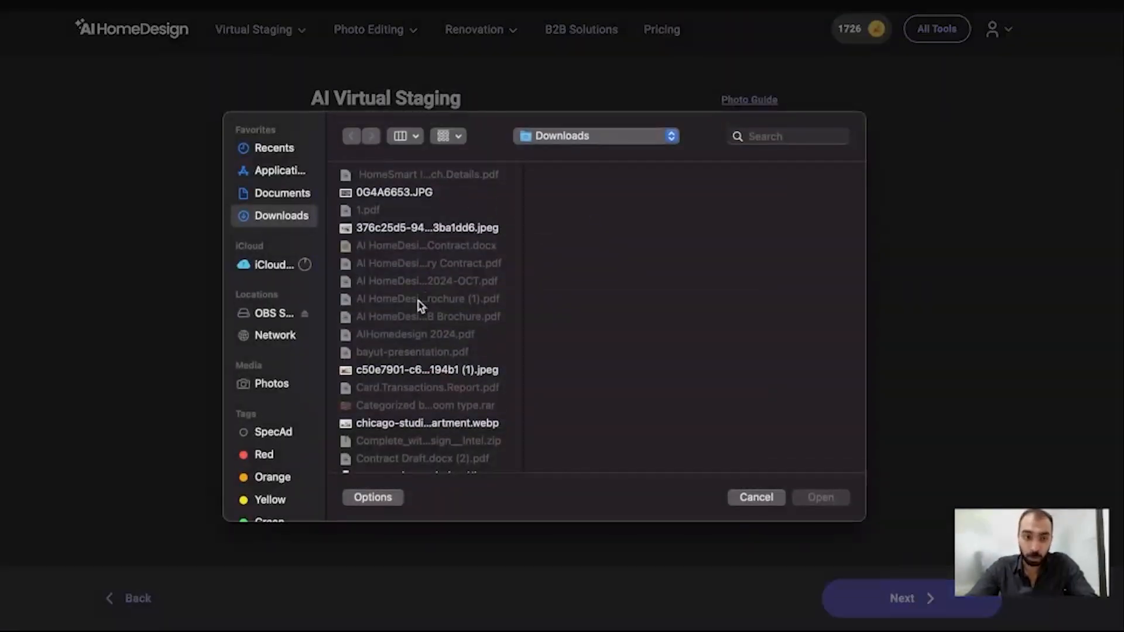
{"action": "scroll", "coordinate": [416, 310], "scroll_direction": "down", "scroll_amount": 1}
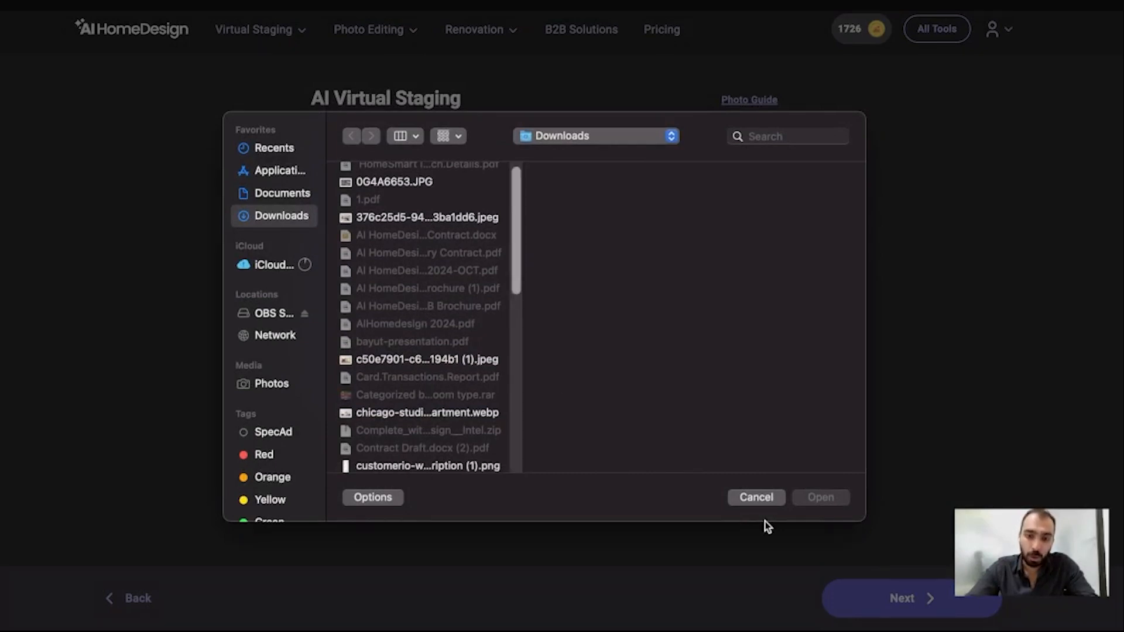
{"action": "left_click", "coordinate": [756, 497]}
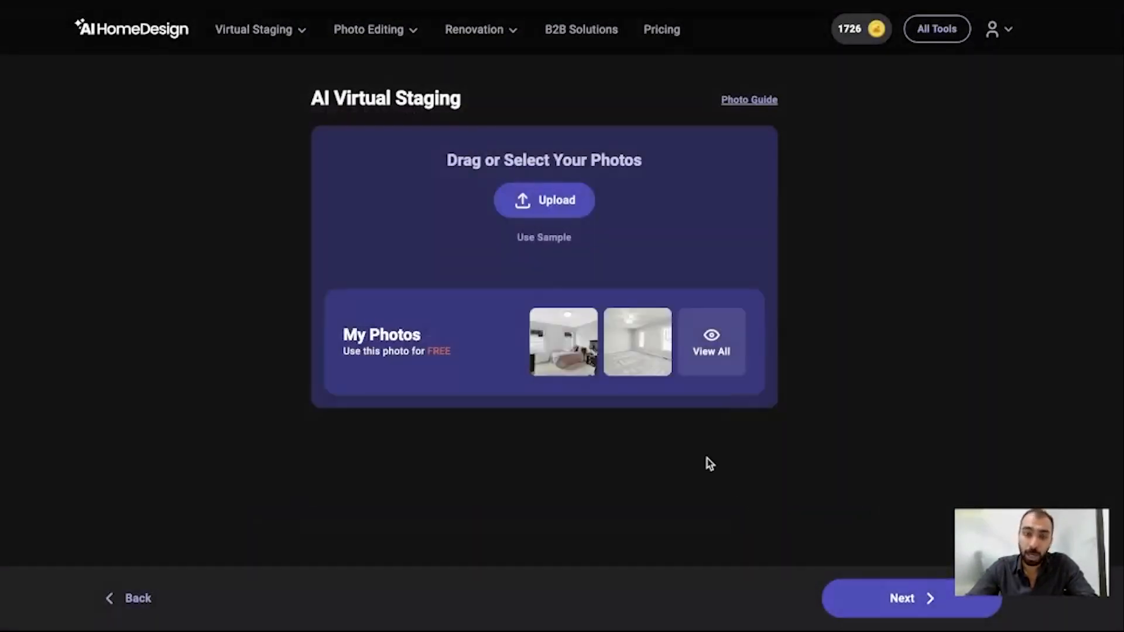
Step: Upload the furnished bedroom photo from the Downloads folder on the desktop to AI Virtual Staging
{"action": "key", "text": "ctrl+Left"}
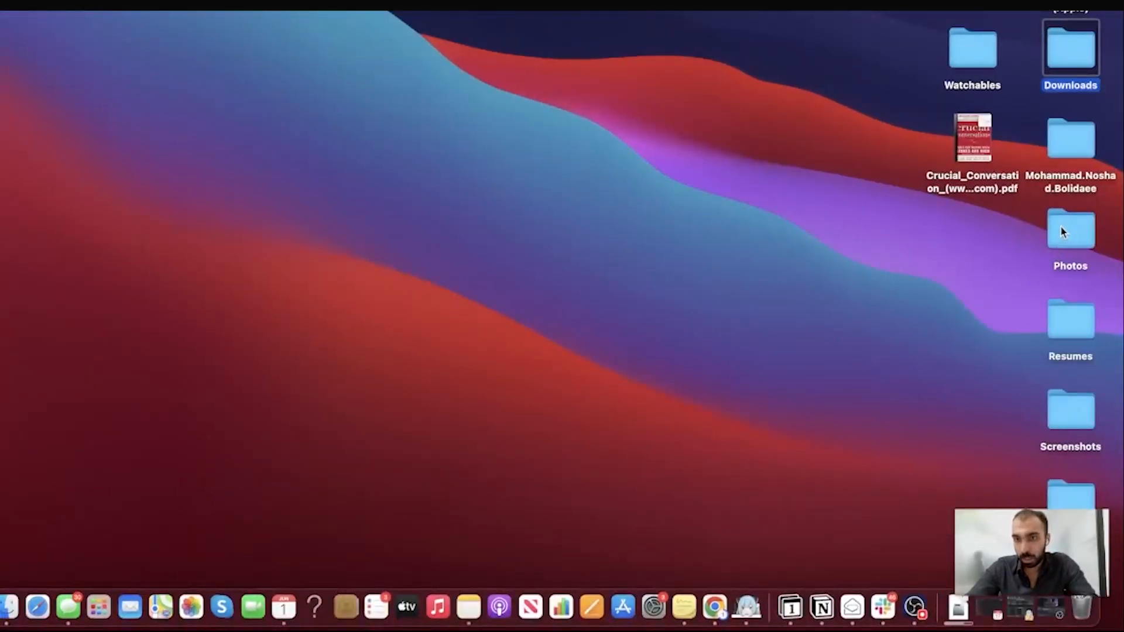
{"action": "double_click", "coordinate": [1069, 56]}
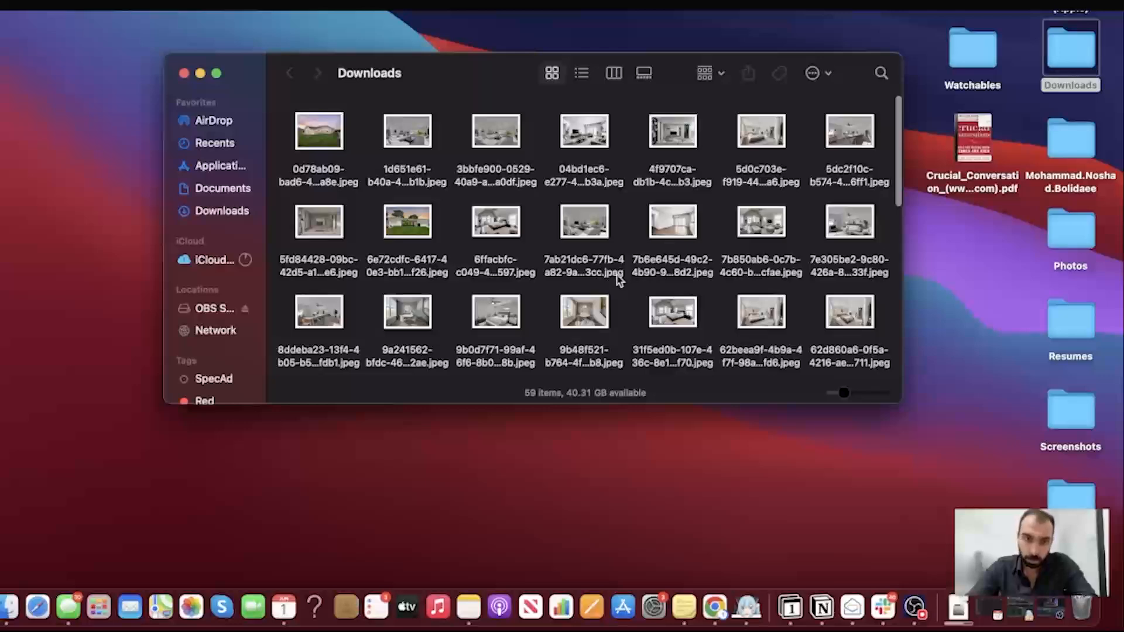
{"action": "scroll", "coordinate": [617, 275], "scroll_direction": "down", "scroll_amount": 3}
{"action": "left_click_drag", "start_coordinate": [502, 248], "coordinate": [647, 189]}
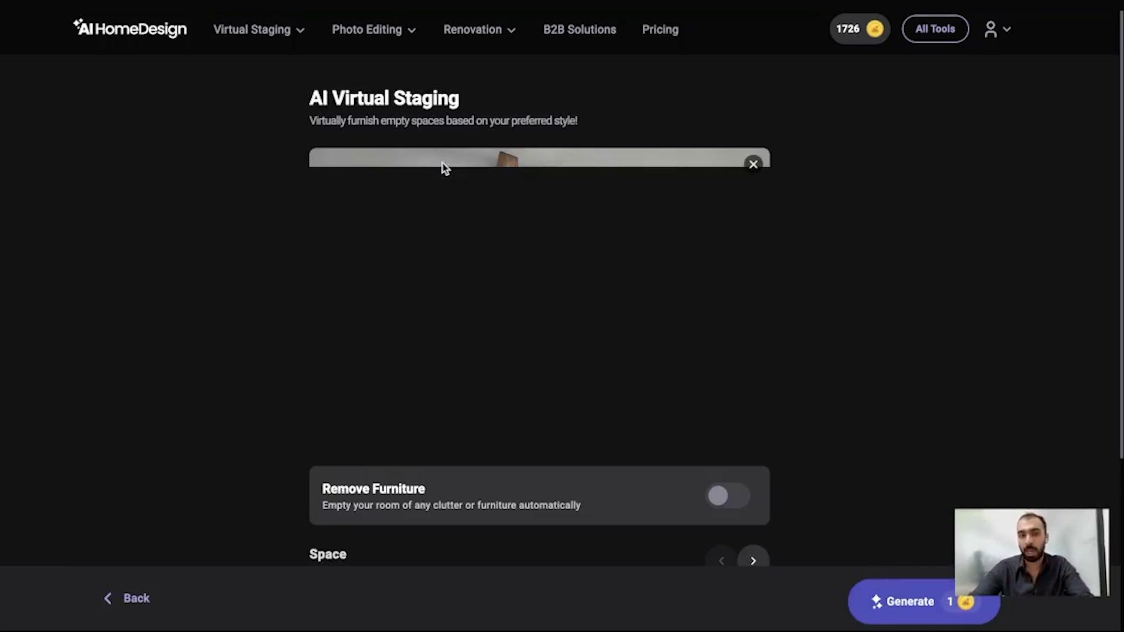
Step: Try the provided sample room photo in place of the uploaded one, and return to photo selection
{"action": "left_click", "coordinate": [135, 600]}
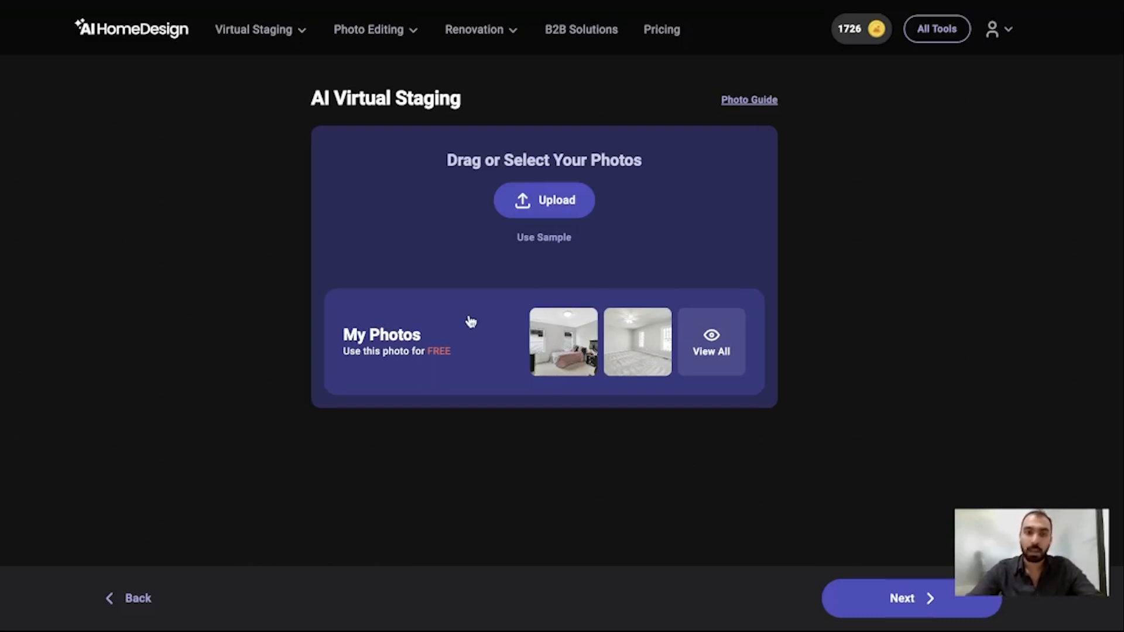
{"action": "left_click", "coordinate": [543, 238]}
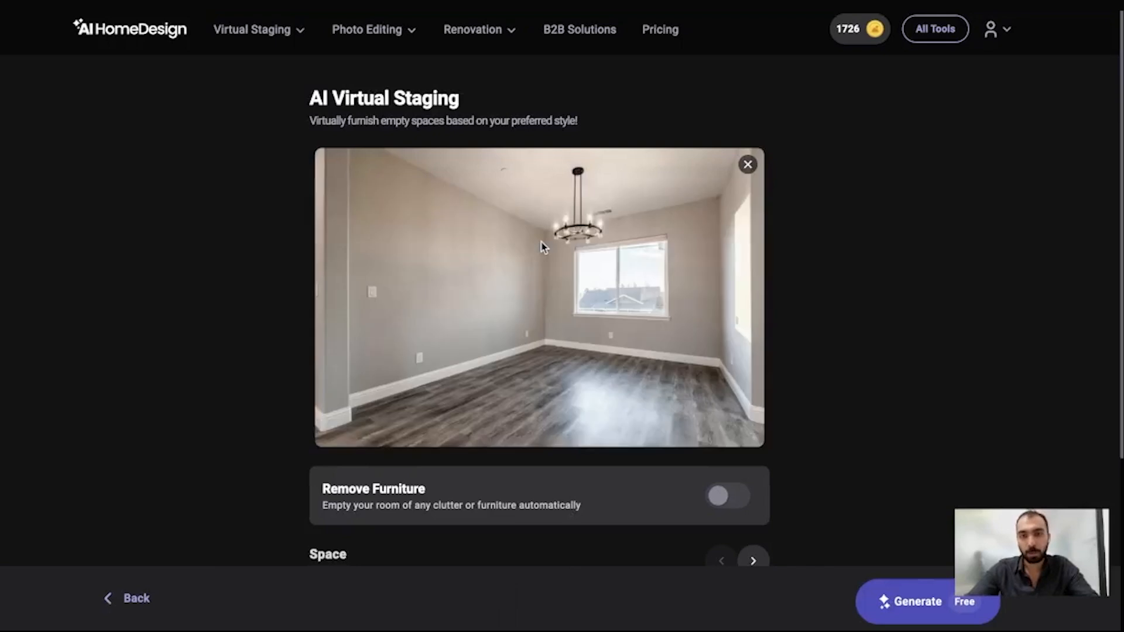
{"action": "scroll", "coordinate": [543, 247], "scroll_direction": "down", "scroll_amount": 1}
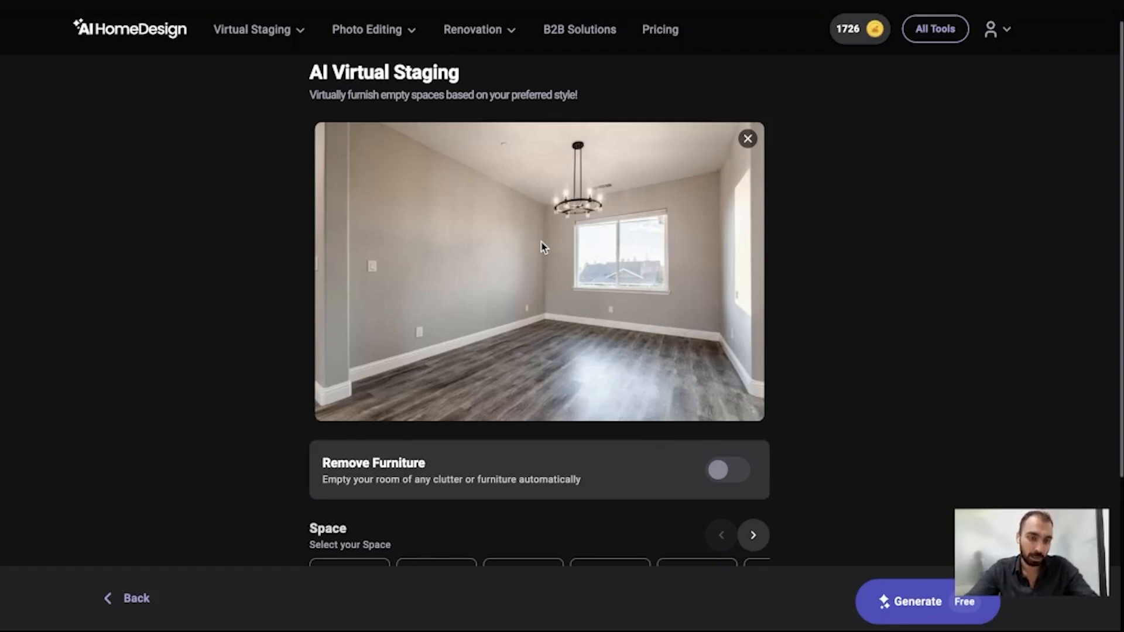
{"action": "left_click", "coordinate": [130, 603]}
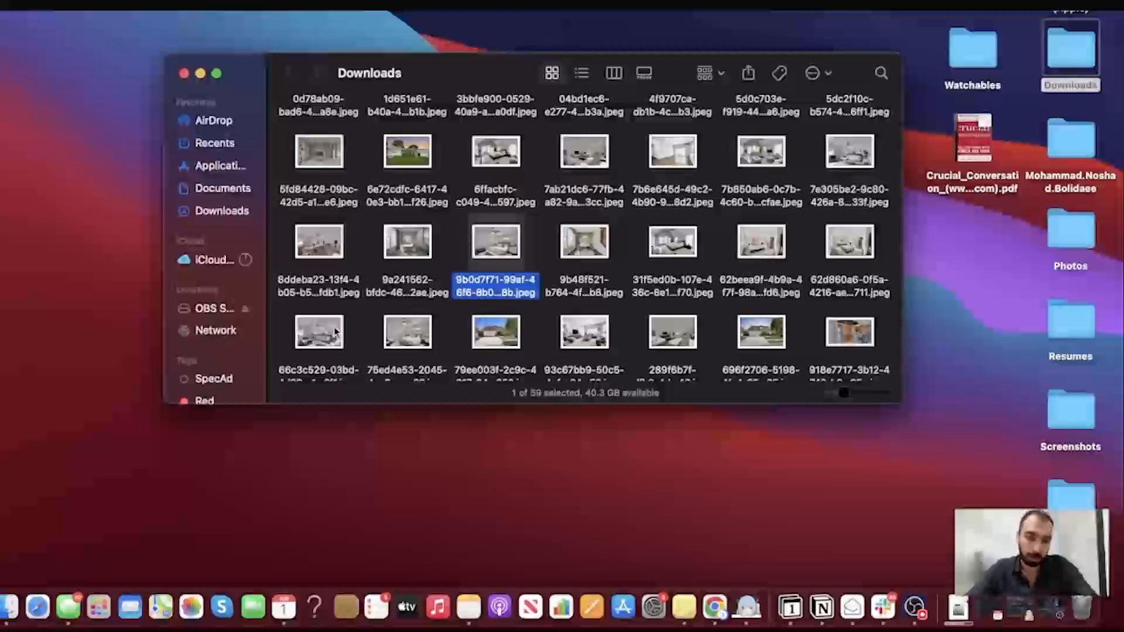
Step: Upload the furnished bedroom photo from Downloads again and turn on Remove Furniture
{"action": "left_click_drag", "start_coordinate": [480, 251], "coordinate": [458, 184]}
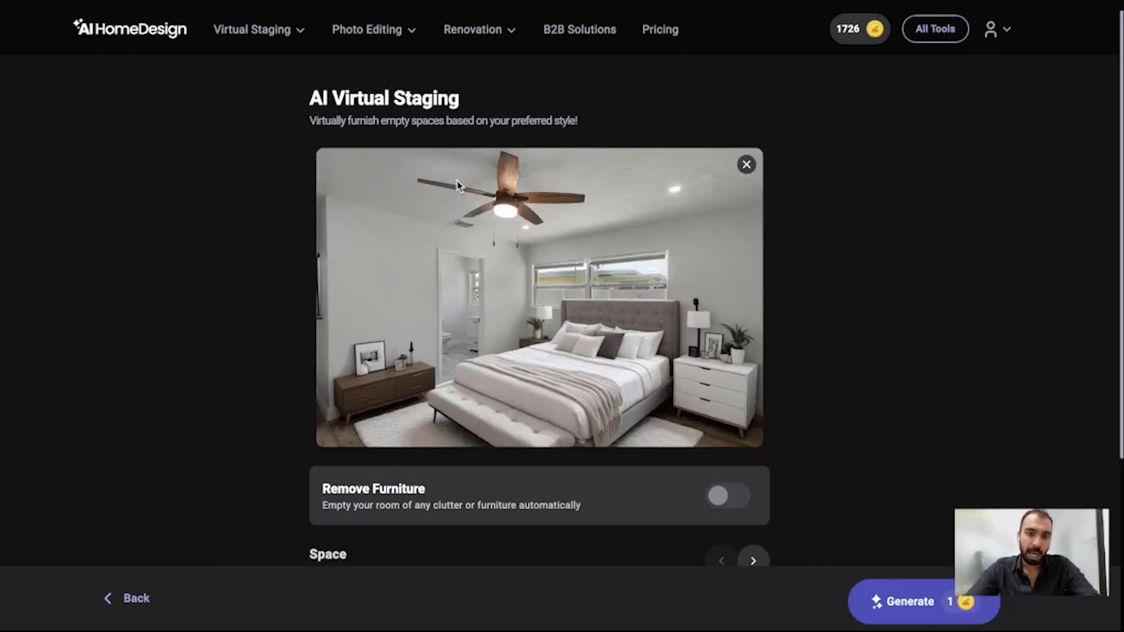
{"action": "scroll", "coordinate": [458, 186], "scroll_direction": "down", "scroll_amount": 2}
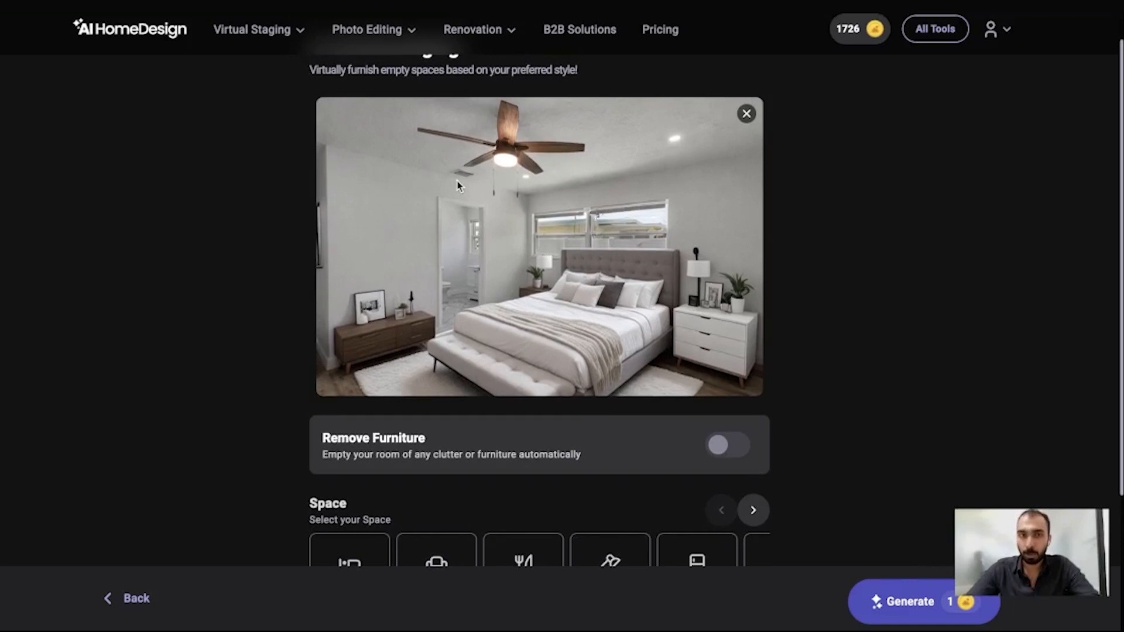
{"action": "scroll", "coordinate": [309, 459], "scroll_direction": "down", "scroll_amount": 2}
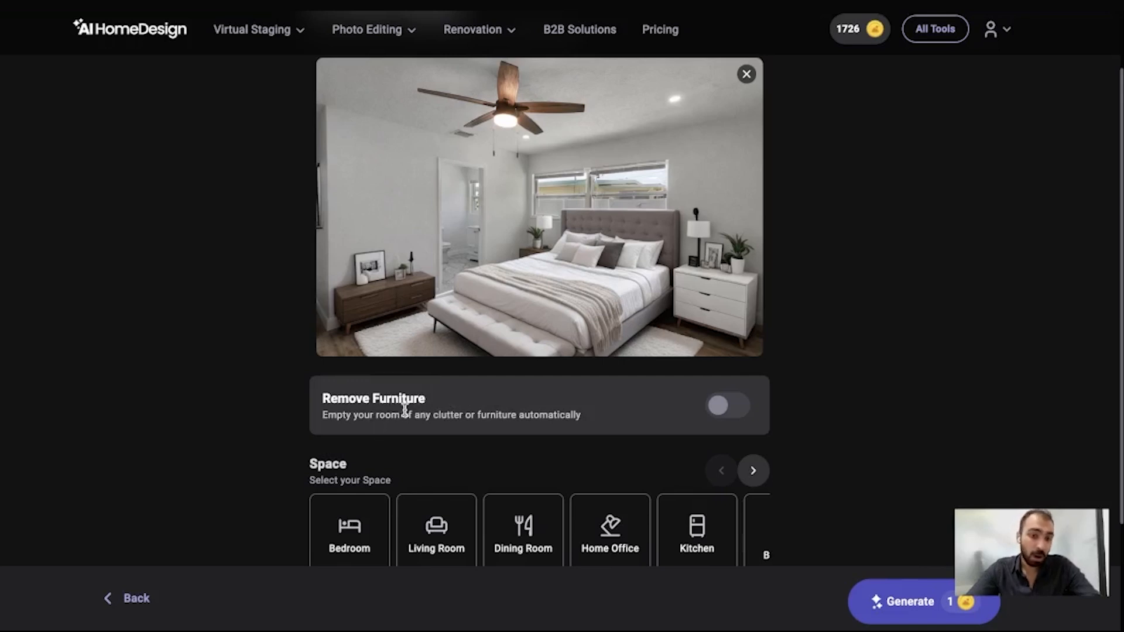
{"action": "left_click", "coordinate": [735, 414]}
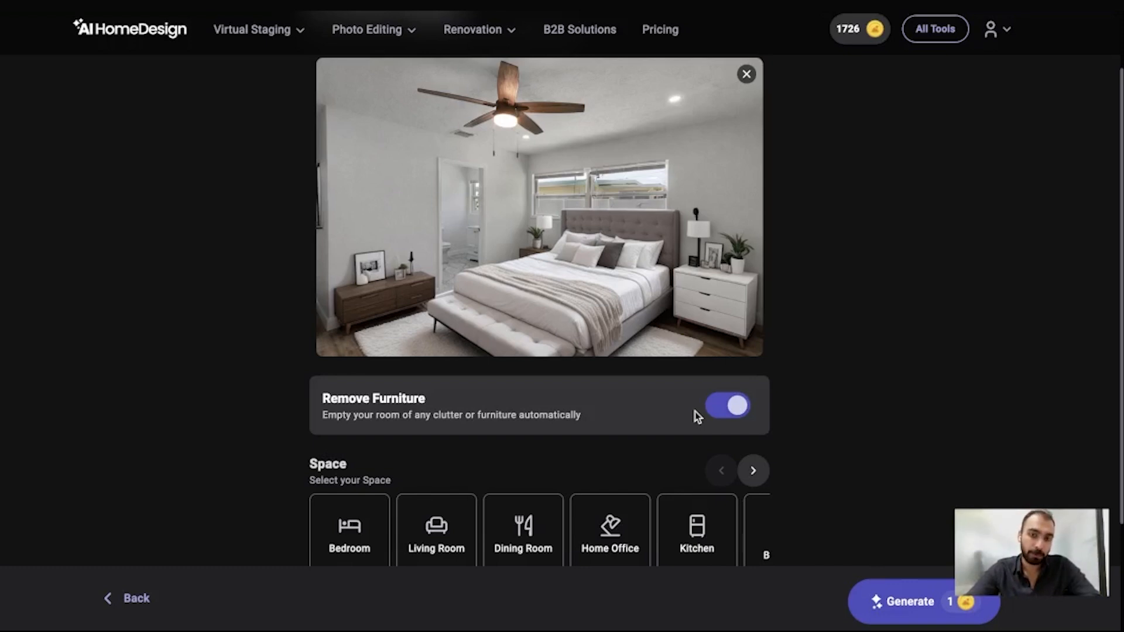
Step: Browse the available space types through to Kids Room and set the space to Bedroom
{"action": "scroll", "coordinate": [694, 412], "scroll_direction": "down", "scroll_amount": 2}
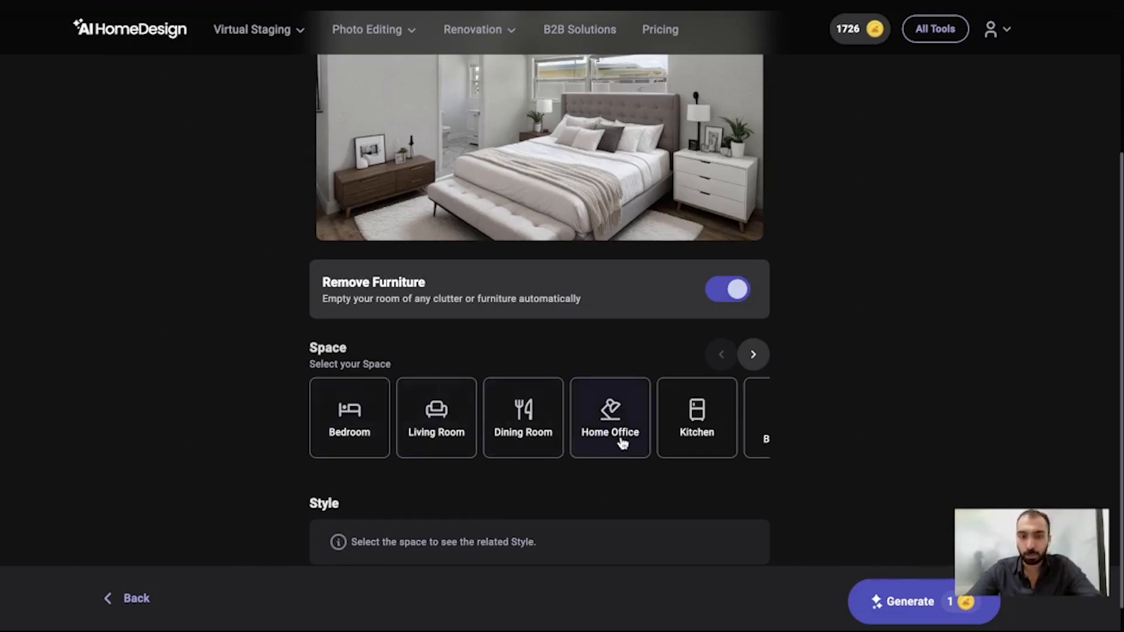
{"action": "left_click", "coordinate": [752, 357]}
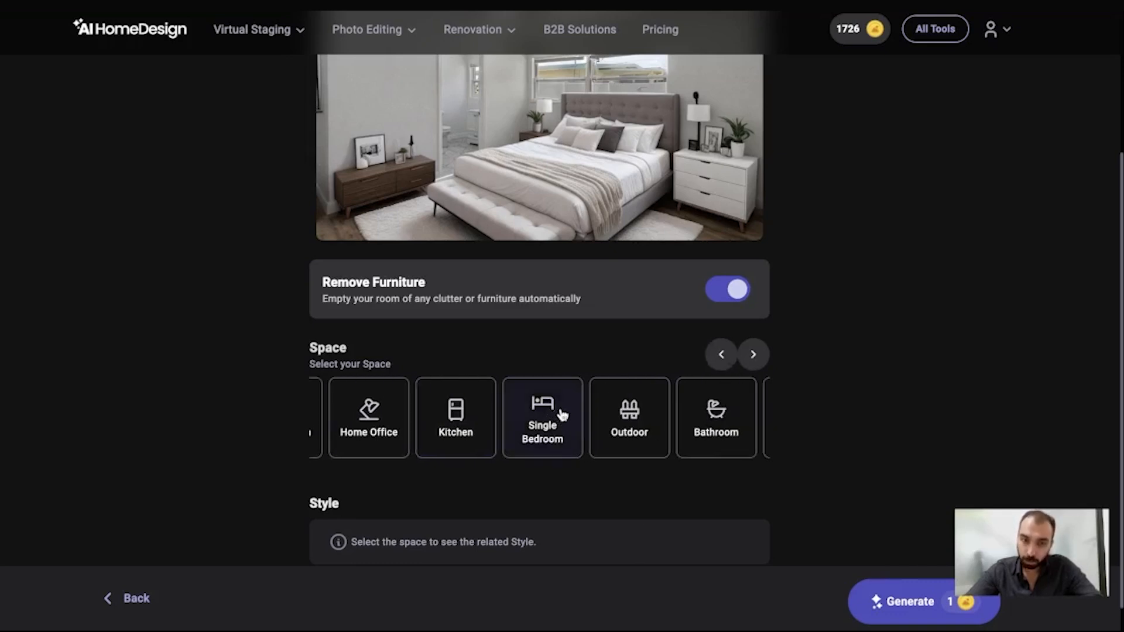
{"action": "left_click", "coordinate": [745, 364]}
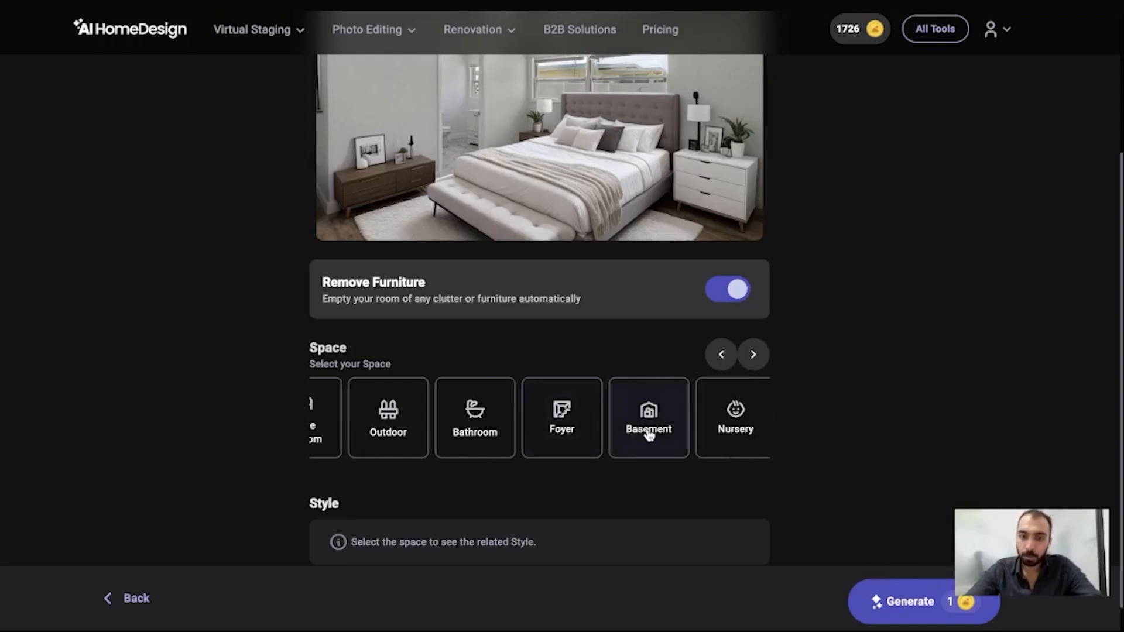
{"action": "left_click", "coordinate": [748, 364]}
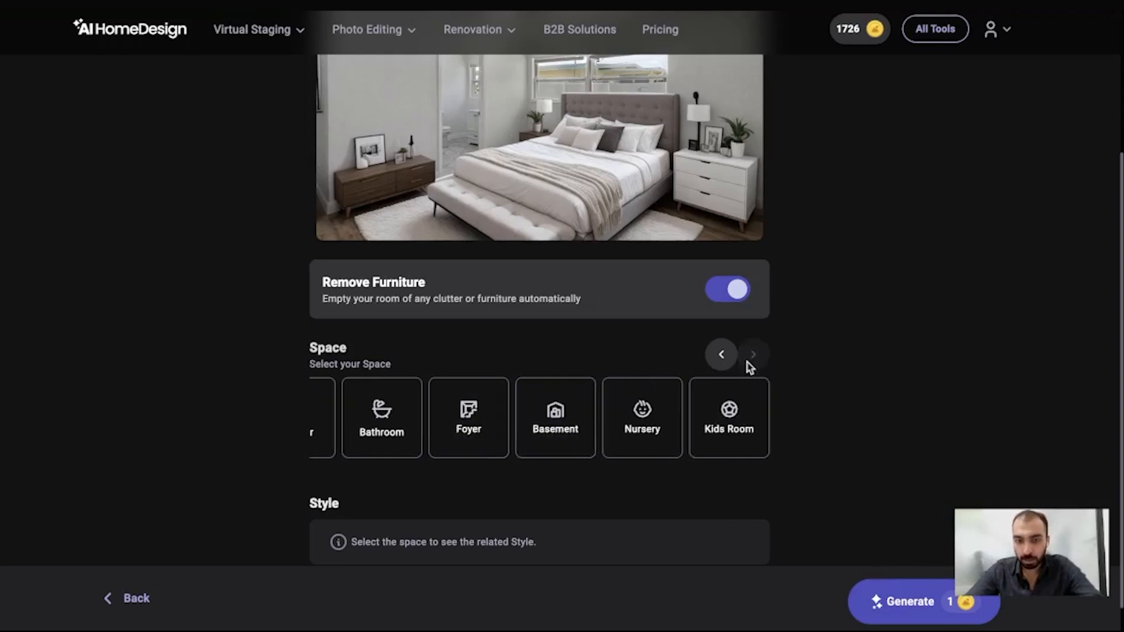
{"action": "left_click", "coordinate": [730, 404]}
{"action": "scroll", "coordinate": [732, 397], "scroll_direction": "up", "scroll_amount": 2}
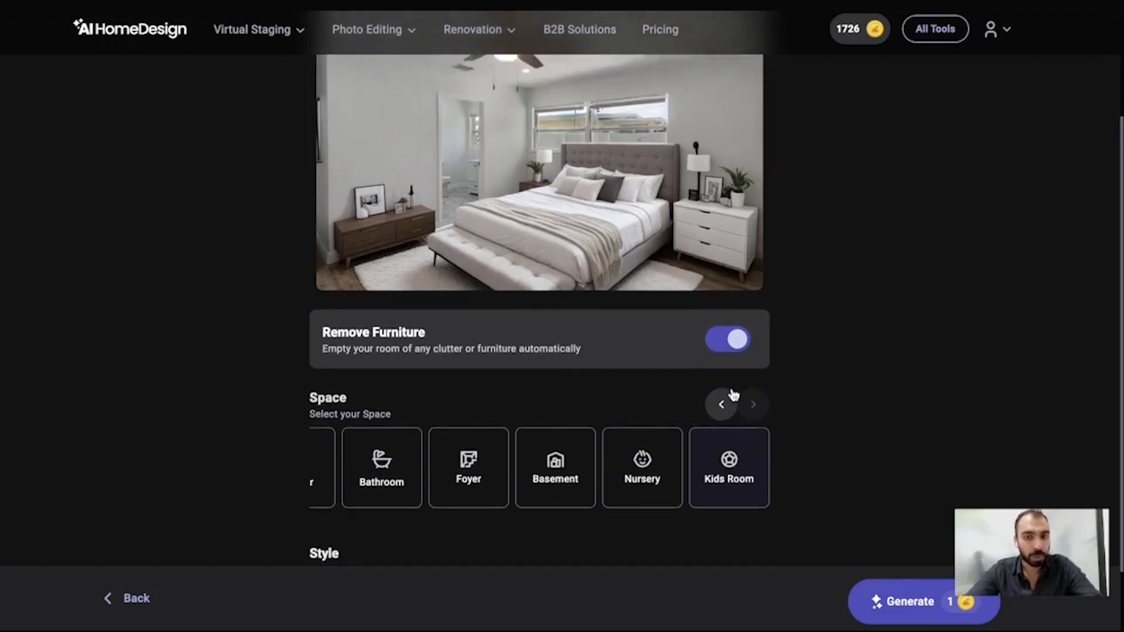
{"action": "left_click", "coordinate": [723, 458]}
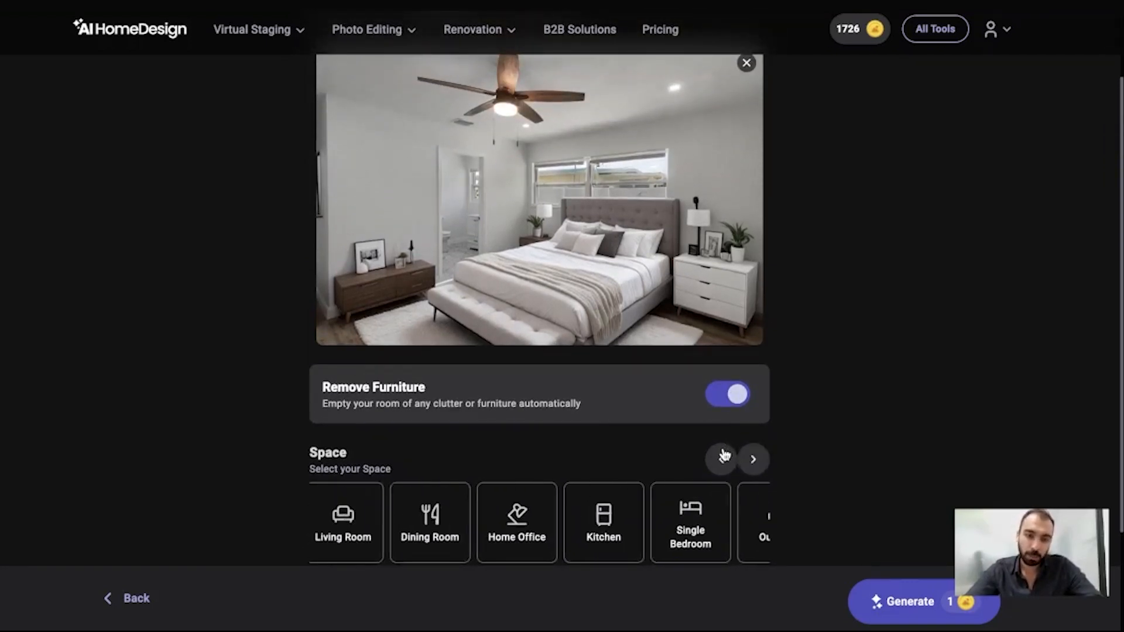
{"action": "left_click", "coordinate": [724, 456]}
{"action": "left_click", "coordinate": [330, 539]}
{"action": "scroll", "coordinate": [331, 539], "scroll_direction": "down", "scroll_amount": 3}
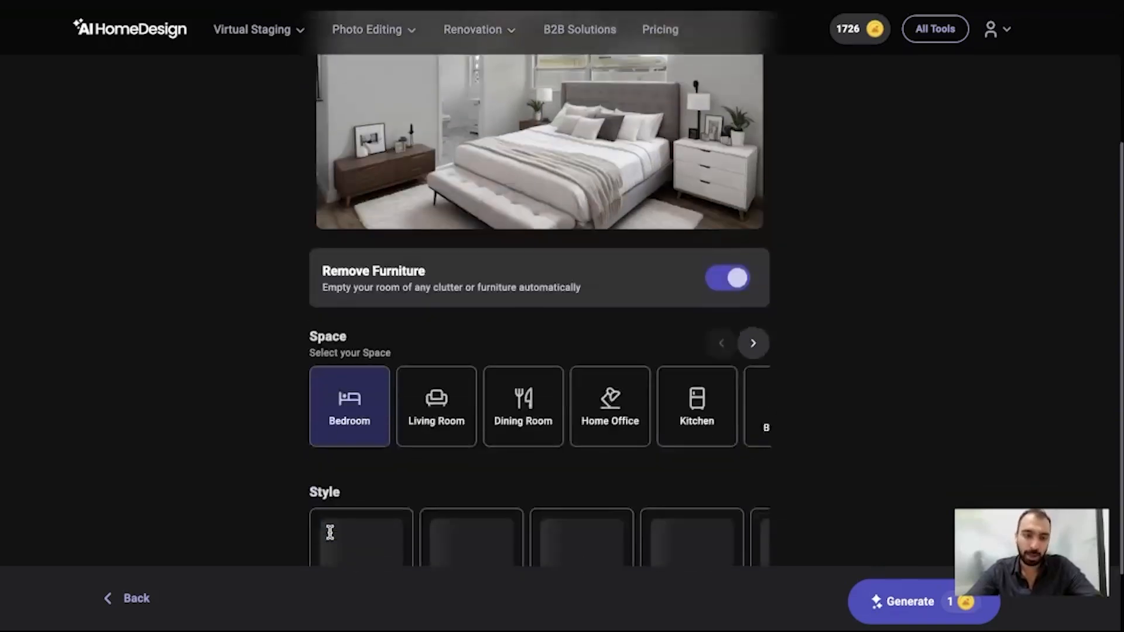
Step: Set the bedroom's staging style to Modern
{"action": "scroll", "coordinate": [331, 539], "scroll_direction": "down", "scroll_amount": 1}
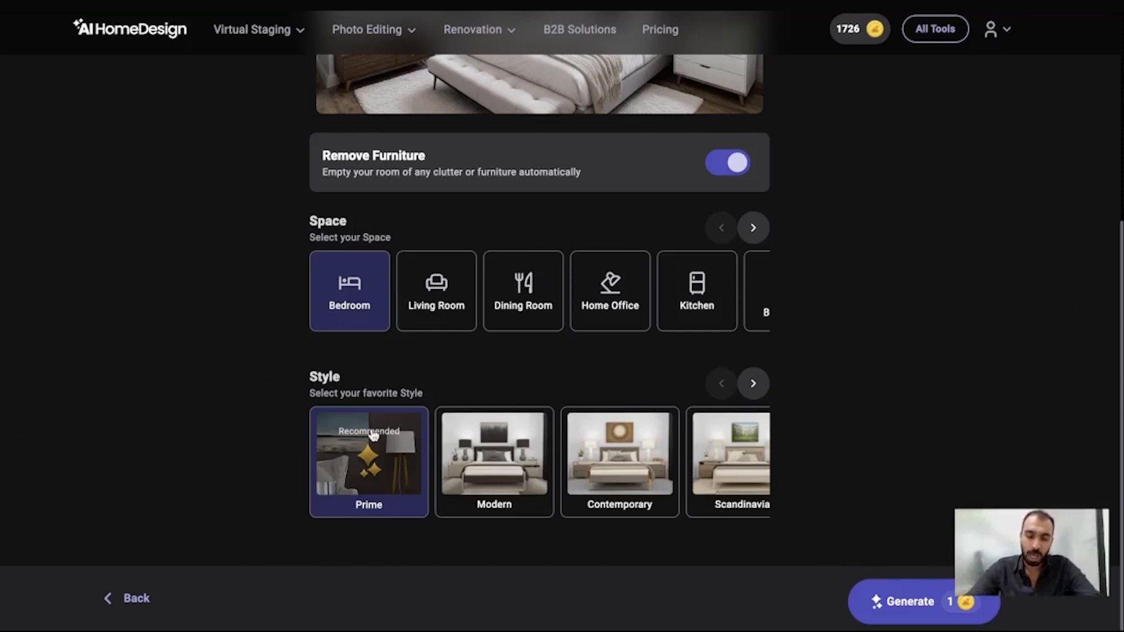
{"action": "scroll", "coordinate": [372, 461], "scroll_direction": "up", "scroll_amount": 1}
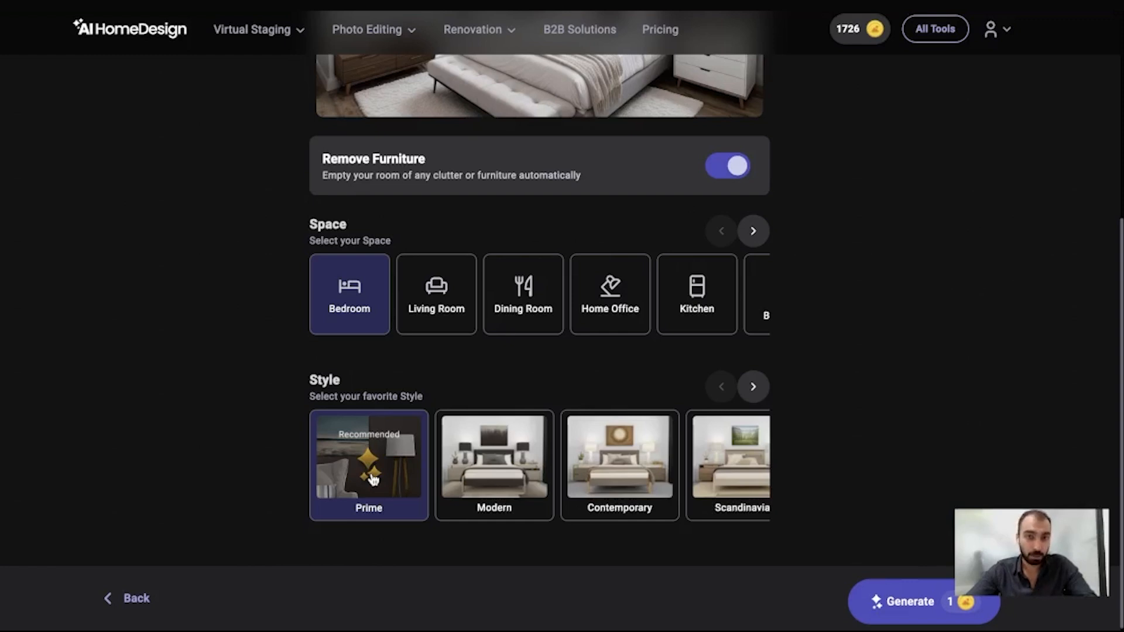
{"action": "left_click", "coordinate": [487, 509]}
{"action": "scroll", "coordinate": [518, 501], "scroll_direction": "up", "scroll_amount": 2}
{"action": "scroll", "coordinate": [586, 504], "scroll_direction": "down", "scroll_amount": 2}
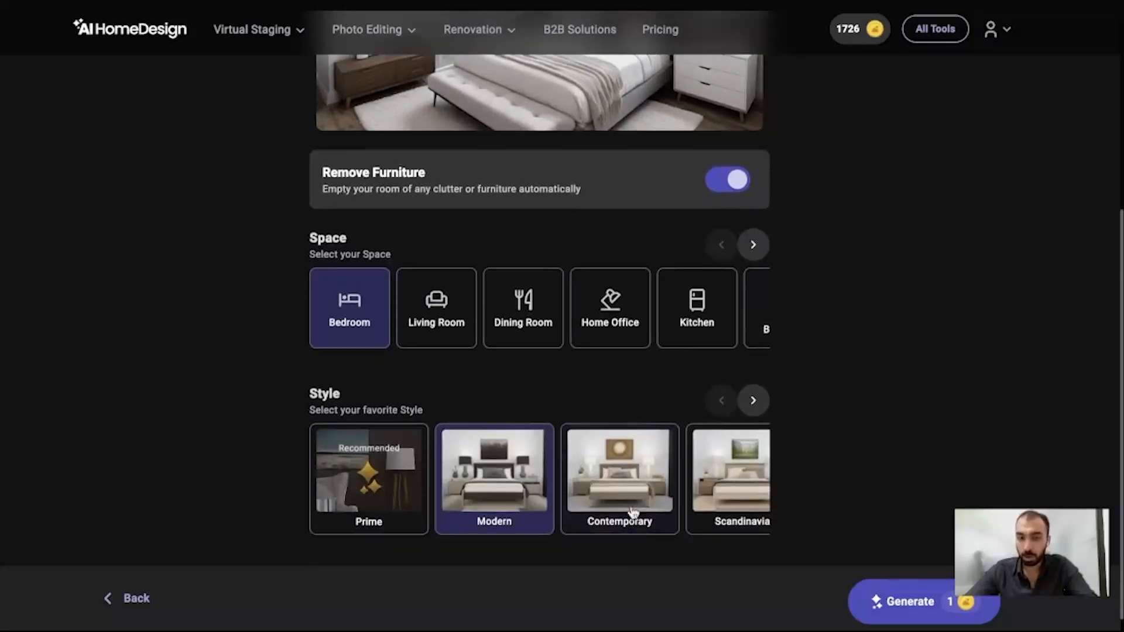
Step: Set the bedroom's staging style to Scandinavian and browse the further styles up to Traditional
{"action": "left_click", "coordinate": [752, 453]}
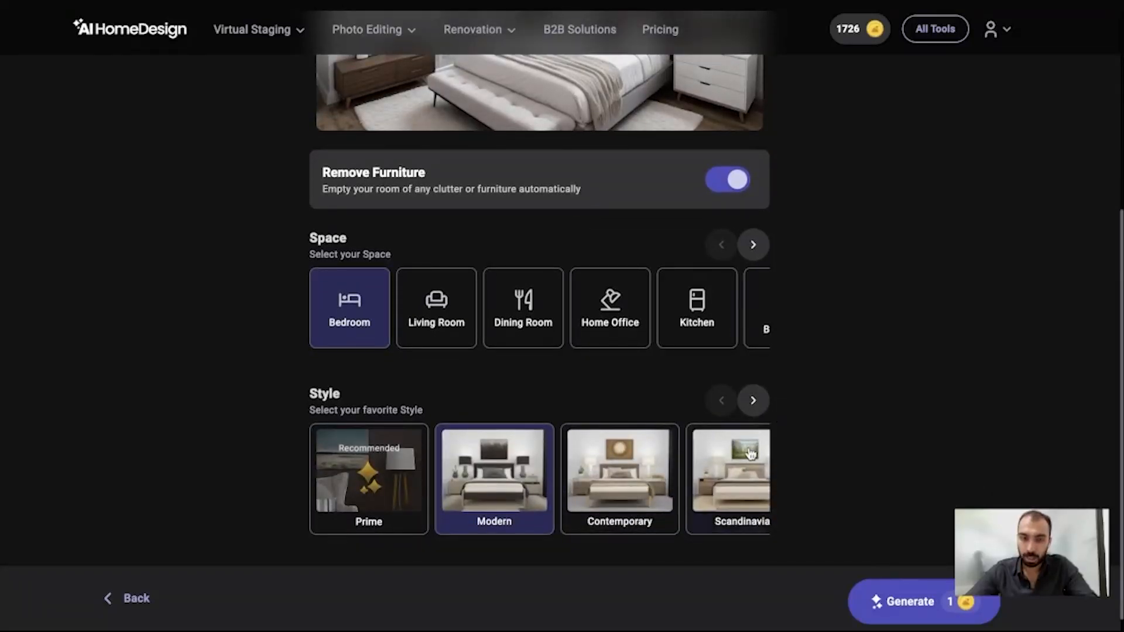
{"action": "scroll", "coordinate": [761, 416], "scroll_direction": "up", "scroll_amount": 2}
{"action": "left_click", "coordinate": [753, 494]}
{"action": "scroll", "coordinate": [754, 501], "scroll_direction": "down", "scroll_amount": 2}
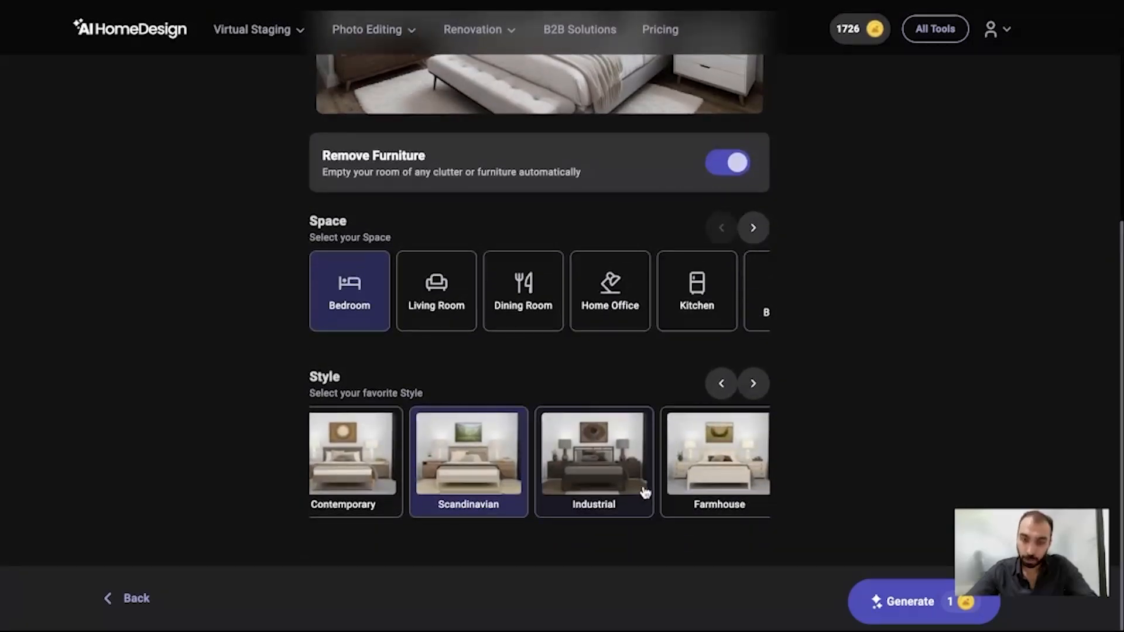
{"action": "left_click", "coordinate": [755, 382]}
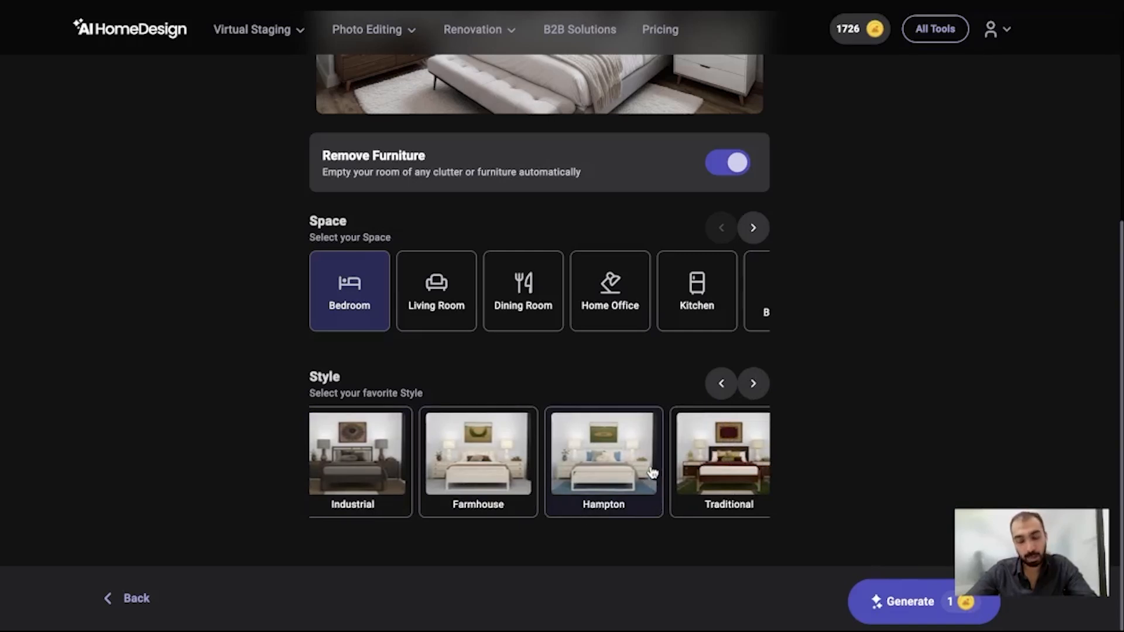
Step: Browse the remaining bedroom styles, set the style to Prime and generate the virtual staging
{"action": "left_click", "coordinate": [755, 383]}
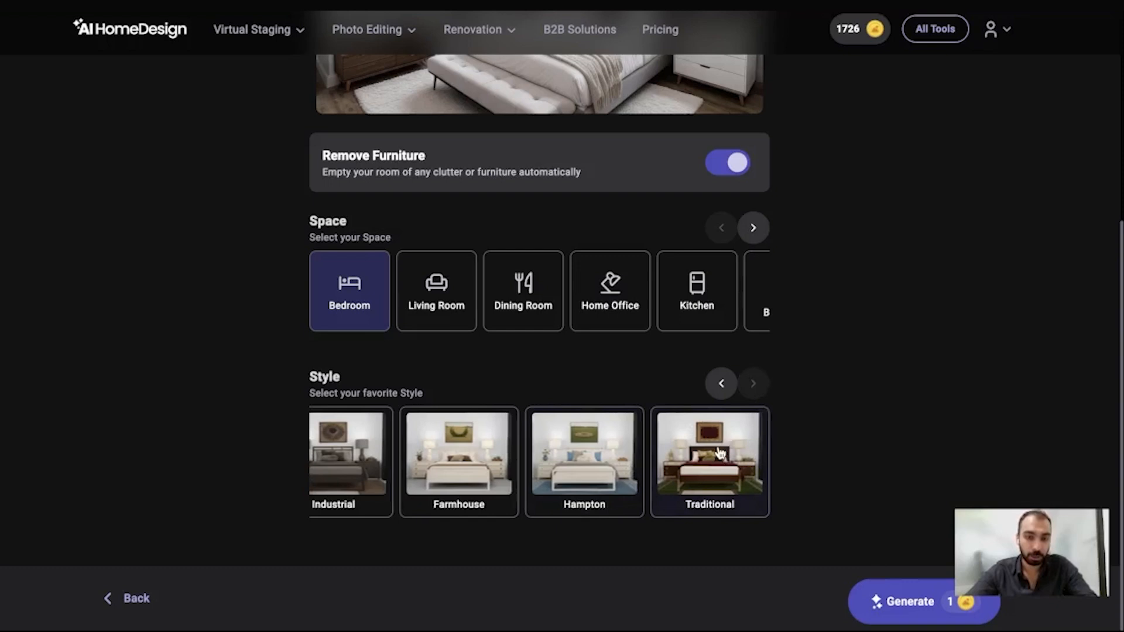
{"action": "left_click", "coordinate": [720, 387]}
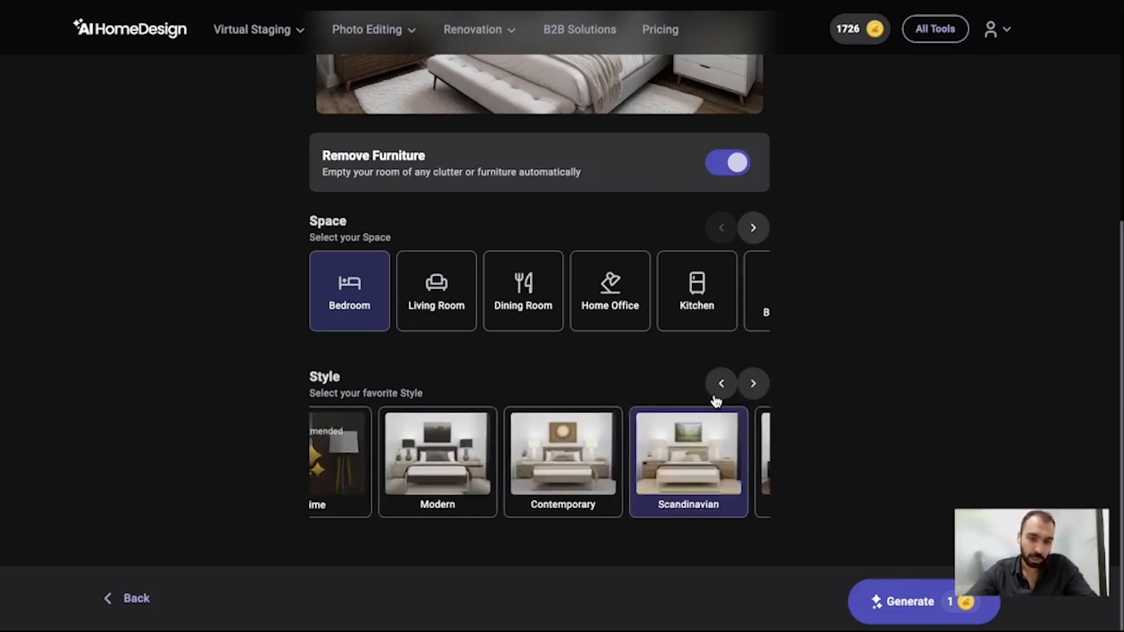
{"action": "left_click", "coordinate": [351, 460]}
{"action": "scroll", "coordinate": [695, 368], "scroll_direction": "up", "scroll_amount": 2}
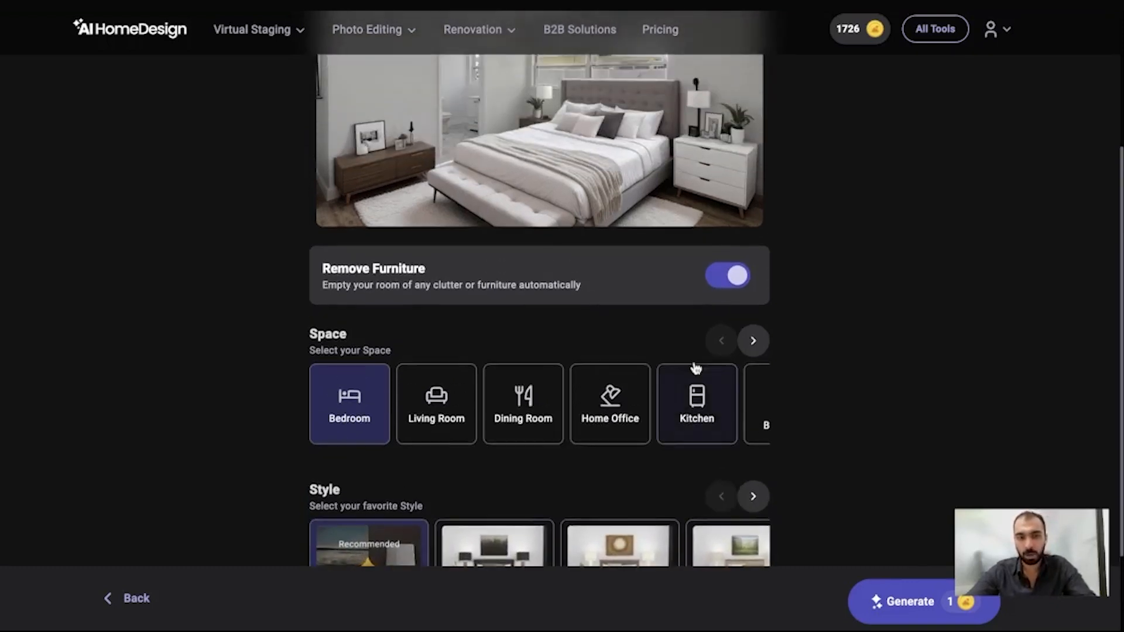
{"action": "left_click", "coordinate": [884, 598]}
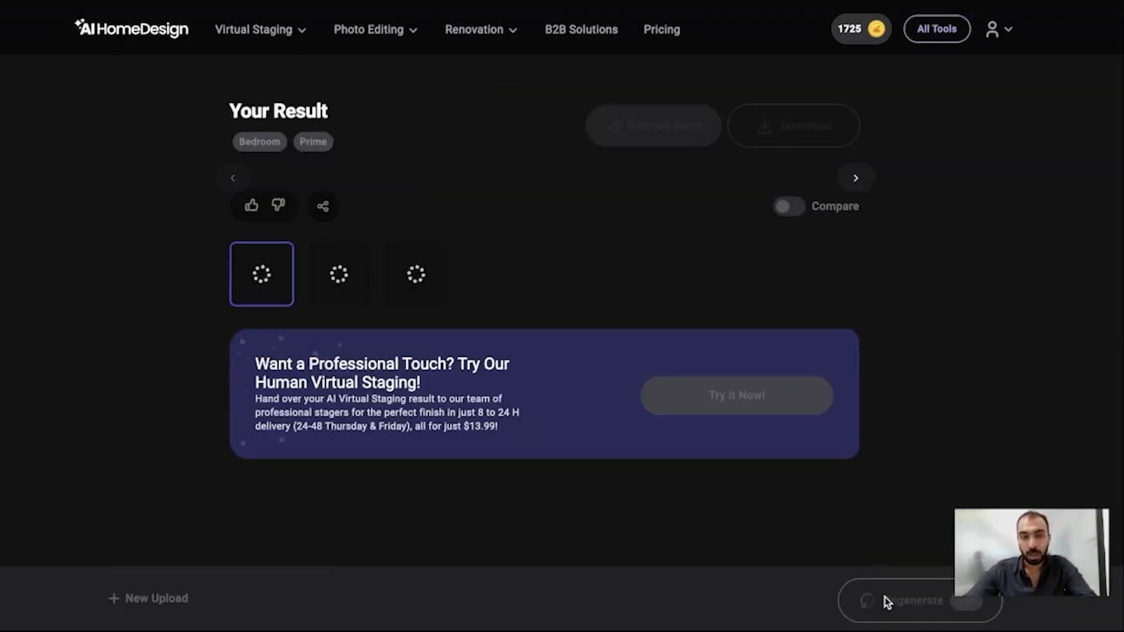
{"action": "scroll", "coordinate": [883, 597], "scroll_direction": "down", "scroll_amount": 1}
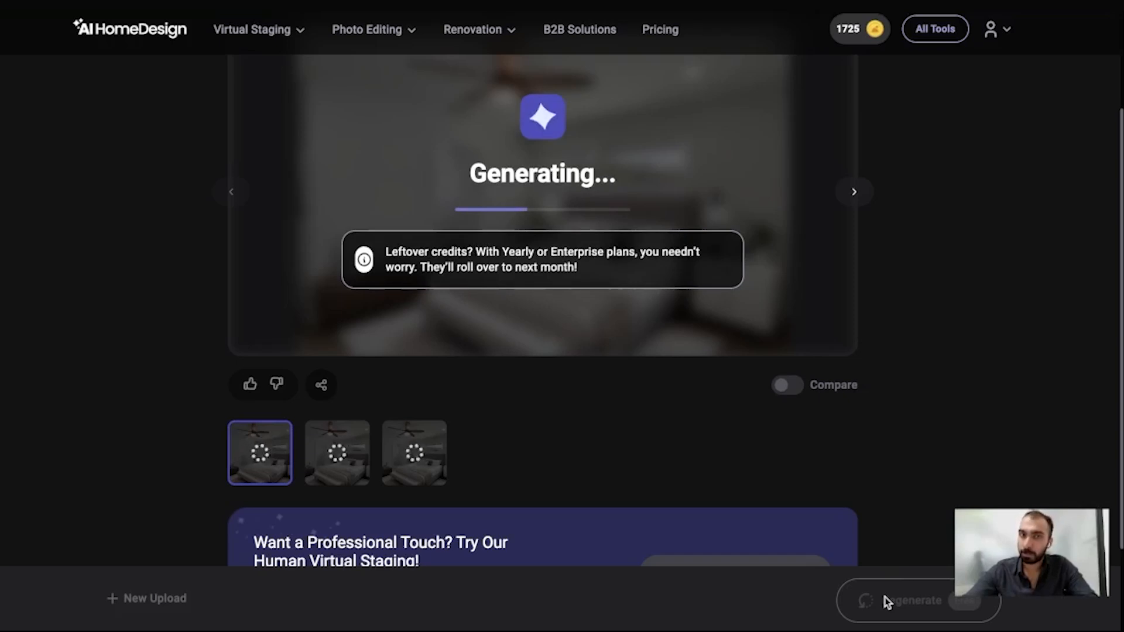
{"action": "scroll", "coordinate": [884, 597], "scroll_direction": "up", "scroll_amount": 1}
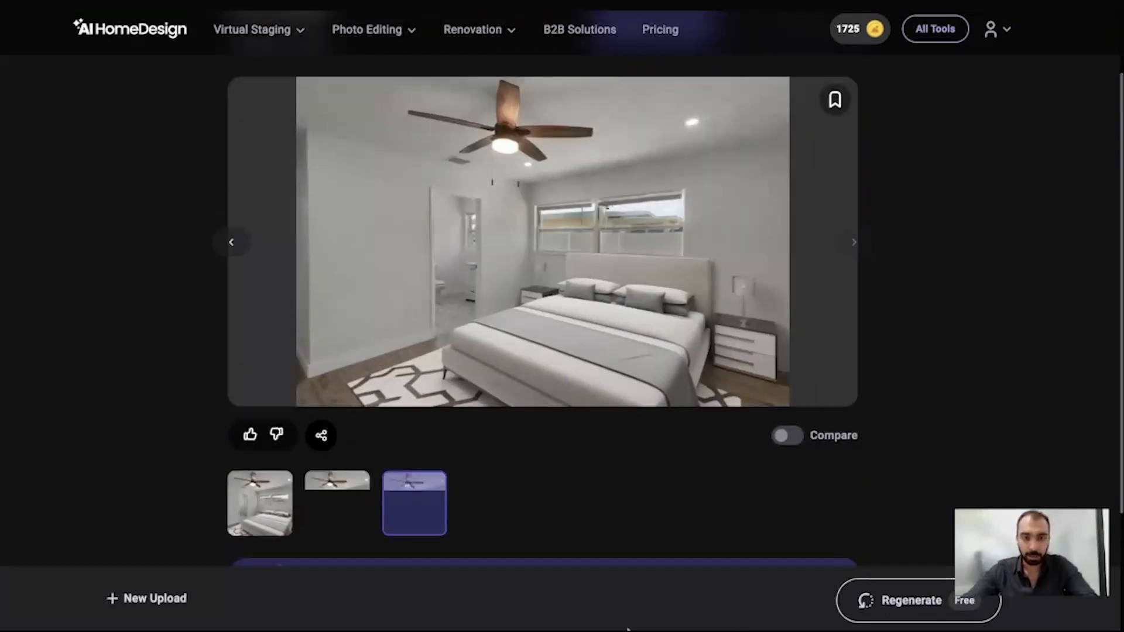
Step: Compare the three generated Prime bedroom variations, ending on the third one with the yellow-cushioned chair
{"action": "left_click", "coordinate": [333, 504]}
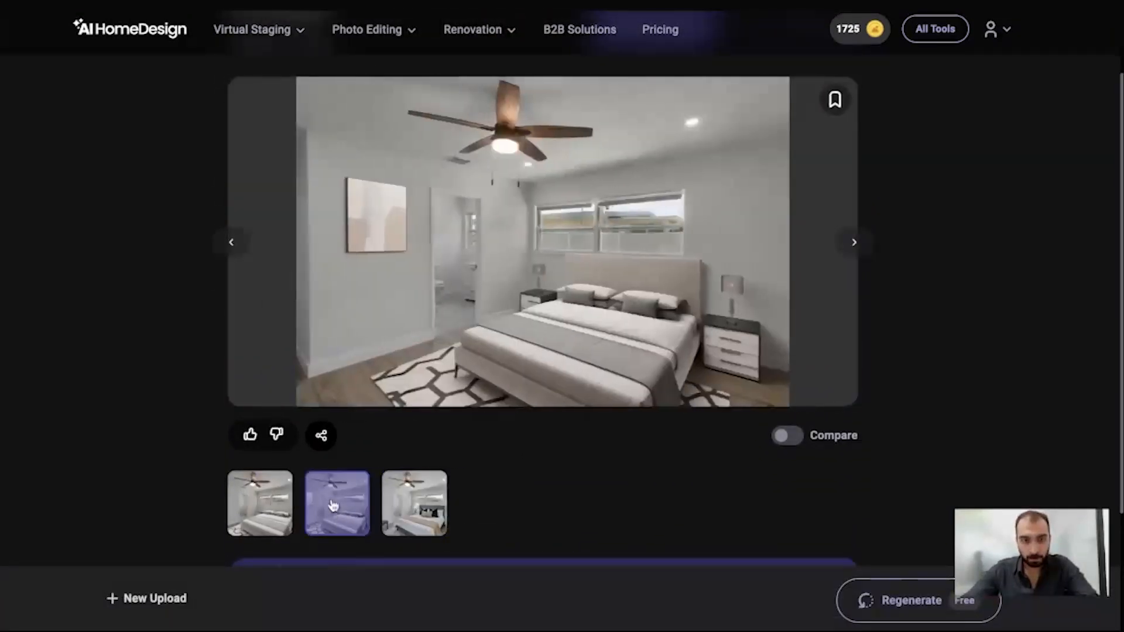
{"action": "left_click", "coordinate": [269, 505]}
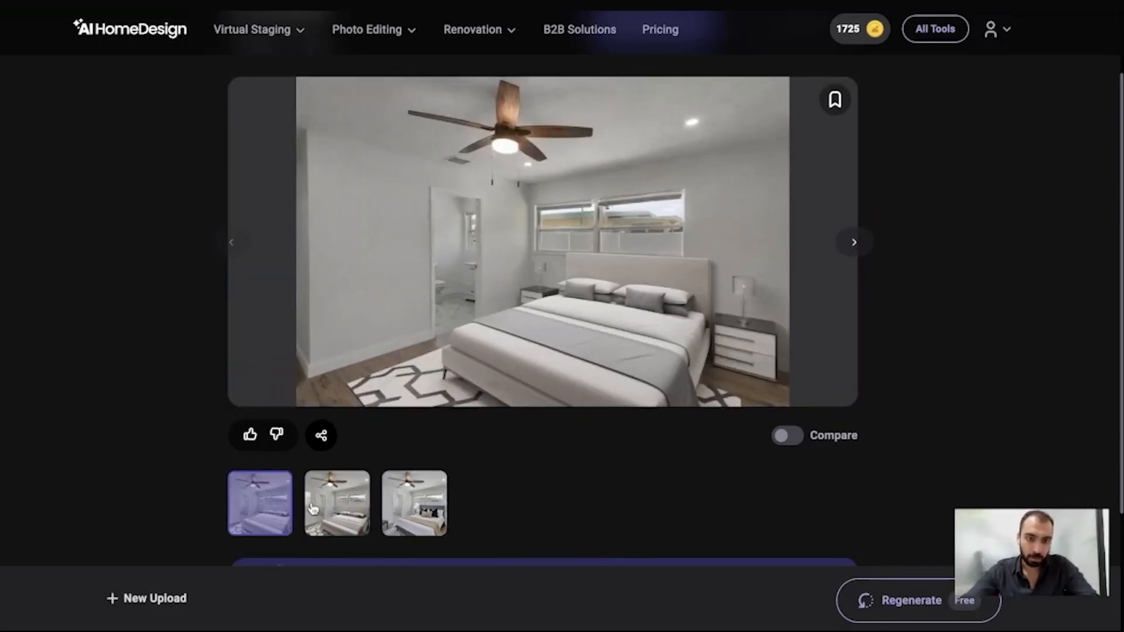
{"action": "left_click", "coordinate": [312, 508]}
{"action": "left_click", "coordinate": [388, 505]}
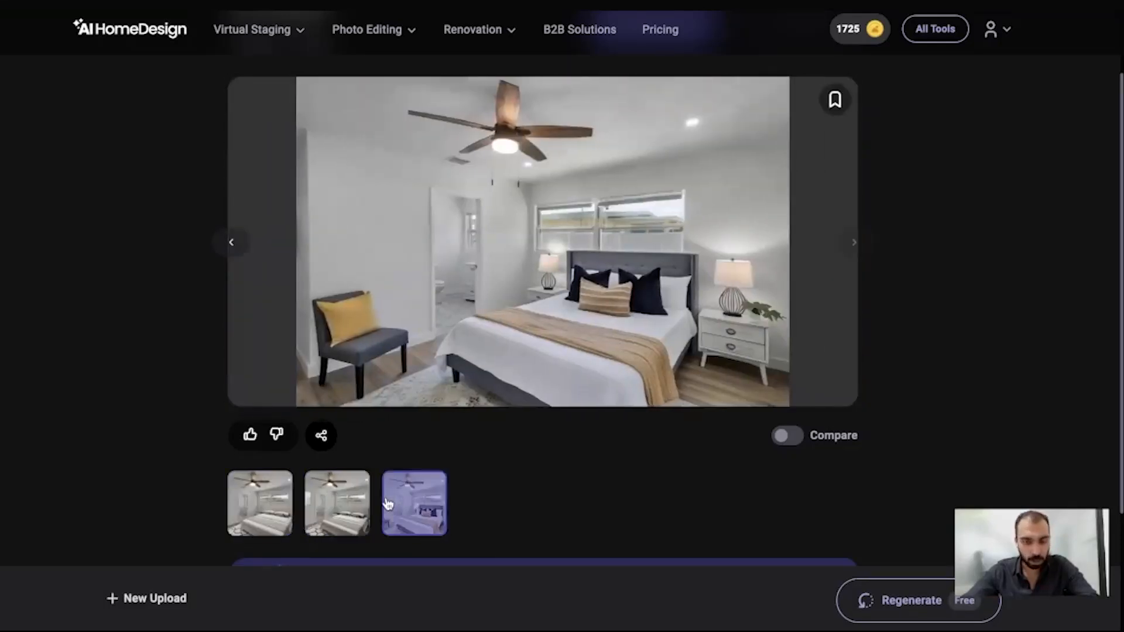
{"action": "left_click", "coordinate": [358, 505]}
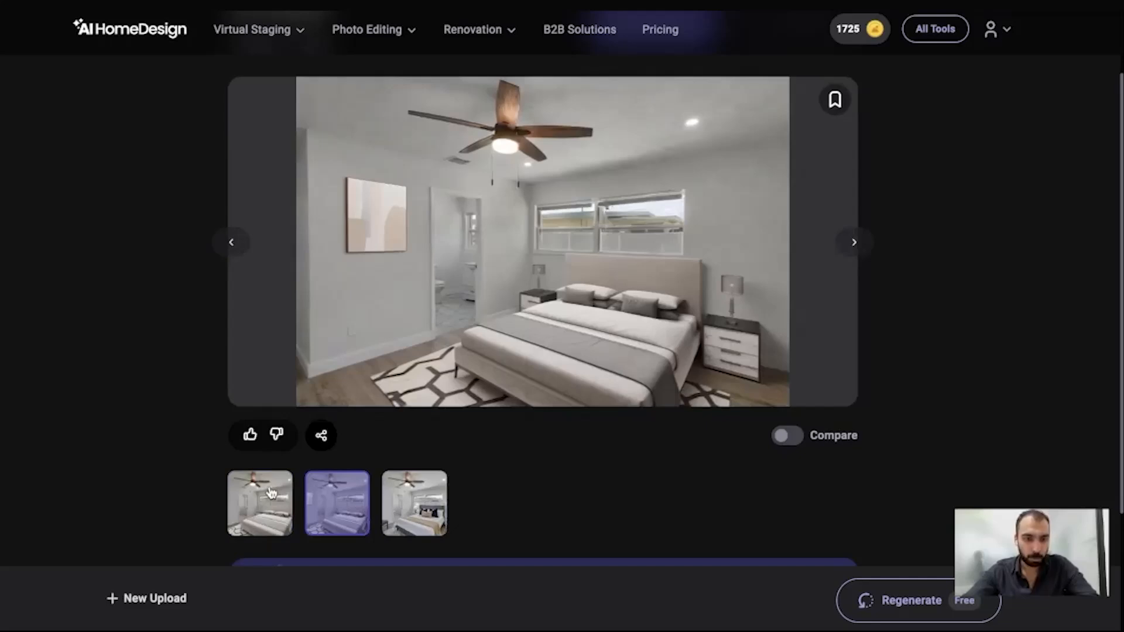
{"action": "left_click", "coordinate": [269, 492]}
{"action": "left_click", "coordinate": [328, 504]}
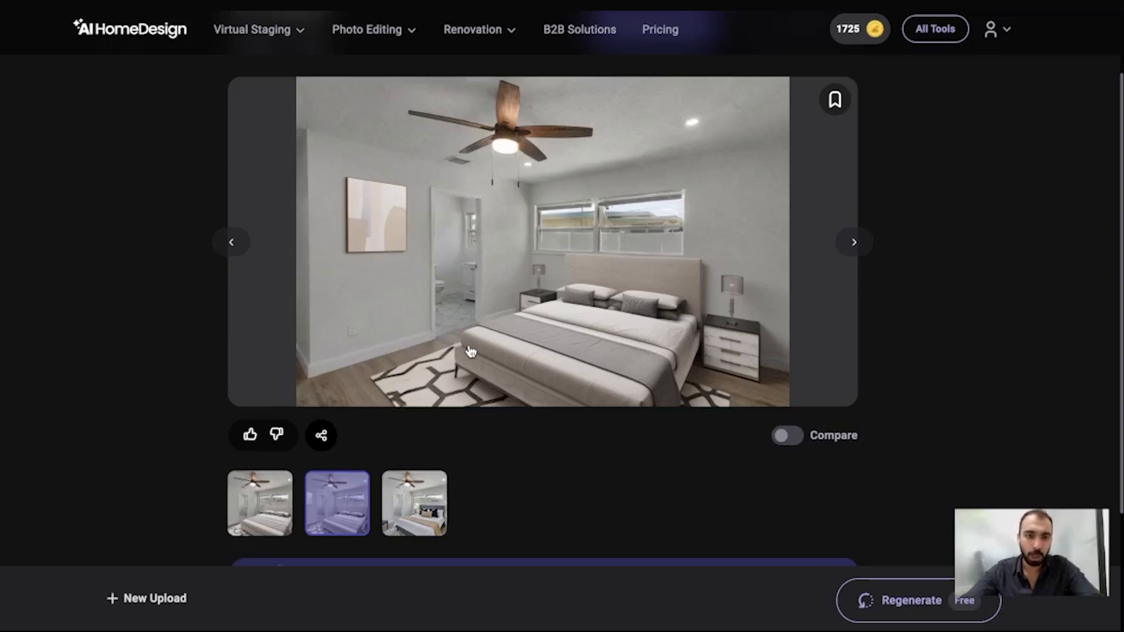
{"action": "left_click", "coordinate": [431, 514]}
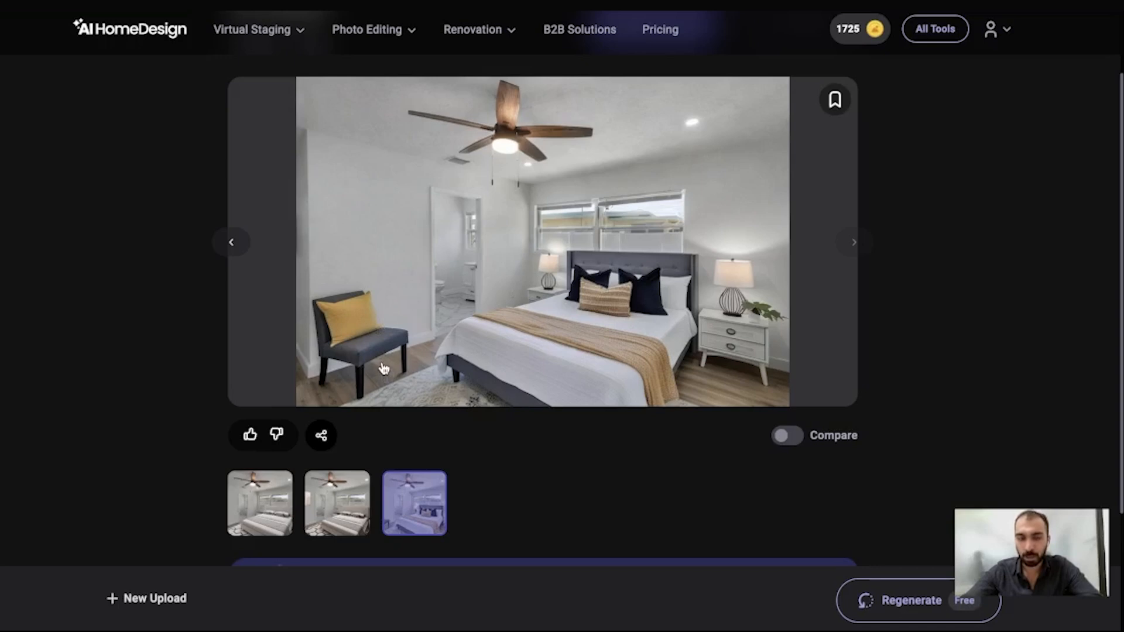
Step: Open the third variation for AI item removal and enlarge the area around the grey chair for brushing
{"action": "scroll", "coordinate": [384, 368], "scroll_direction": "up", "scroll_amount": 1}
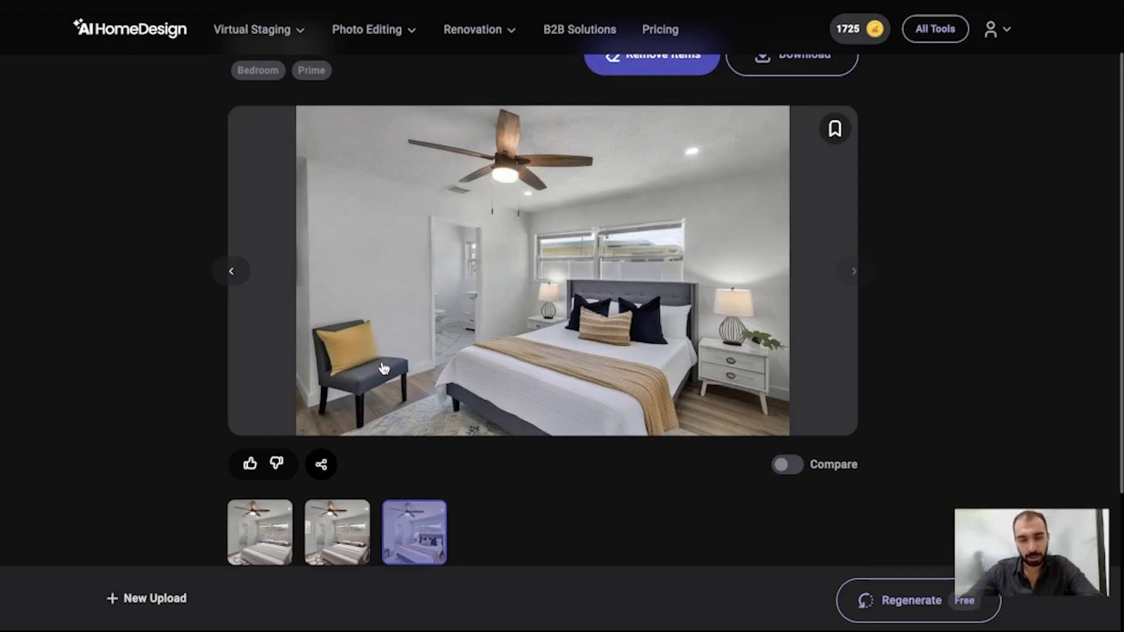
{"action": "scroll", "coordinate": [384, 368], "scroll_direction": "up", "scroll_amount": 2}
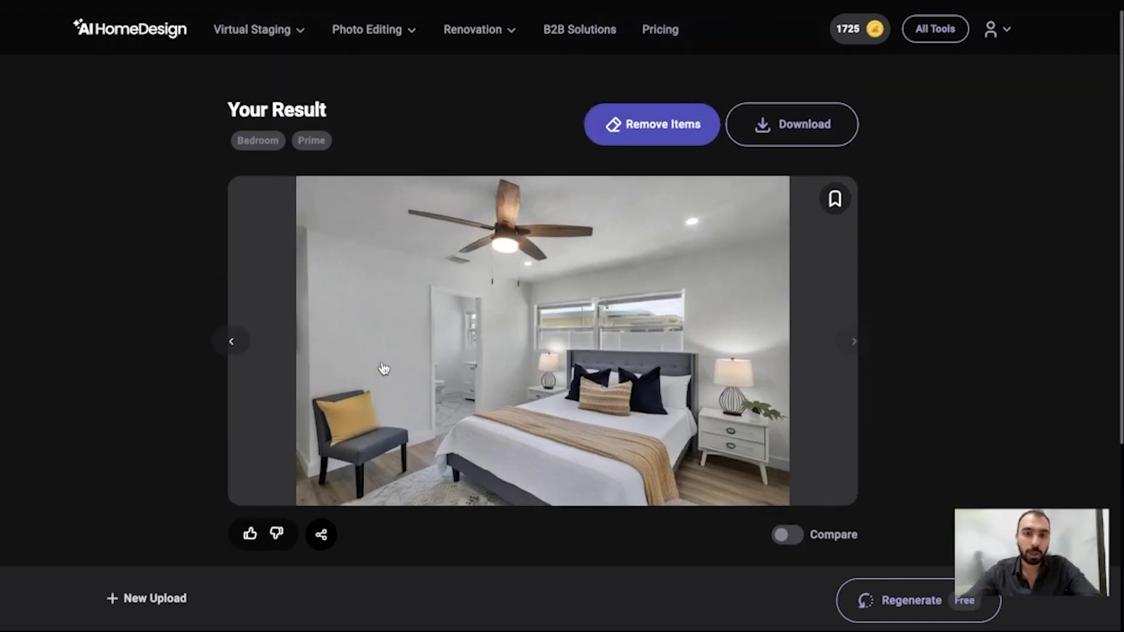
{"action": "left_click", "coordinate": [642, 129]}
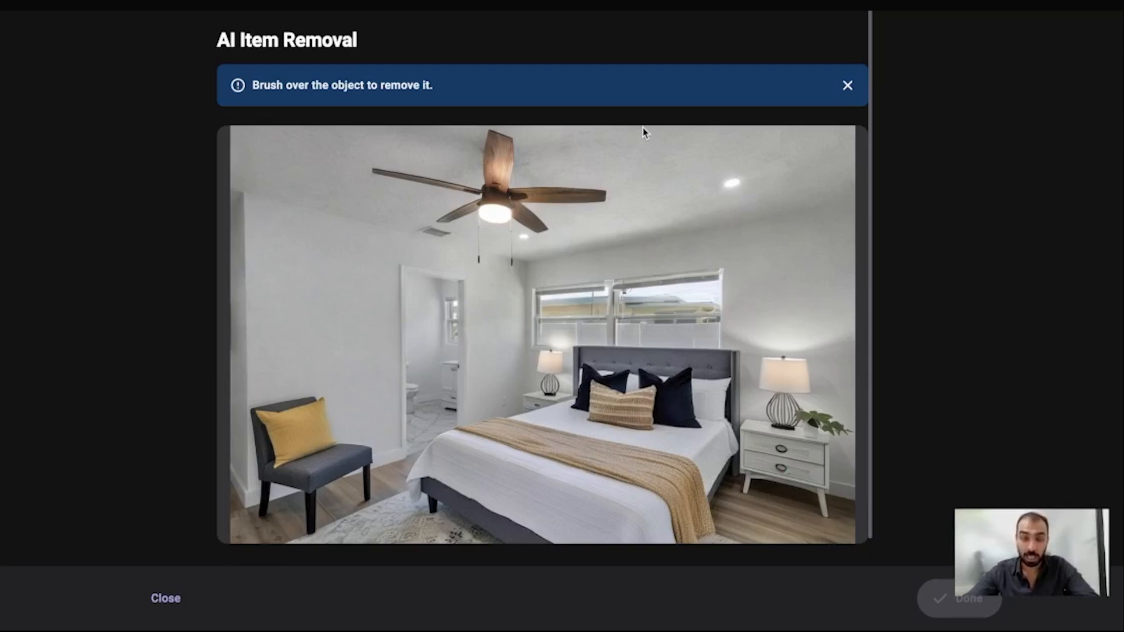
{"action": "scroll", "coordinate": [642, 127], "scroll_direction": "down", "scroll_amount": 2}
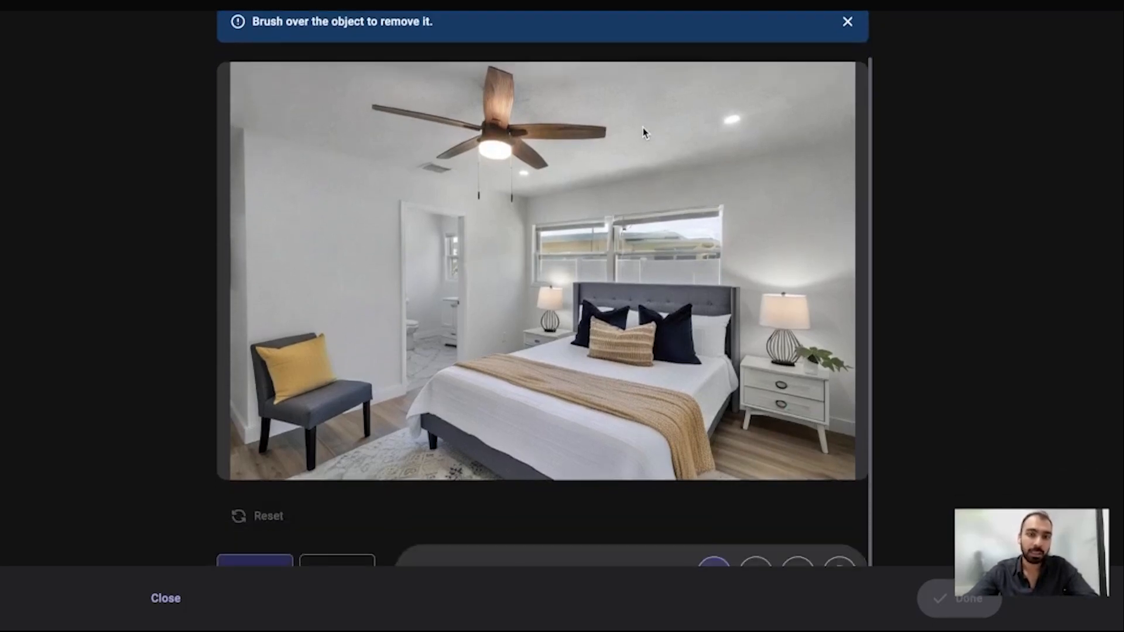
{"action": "scroll", "coordinate": [642, 128], "scroll_direction": "down", "scroll_amount": 1}
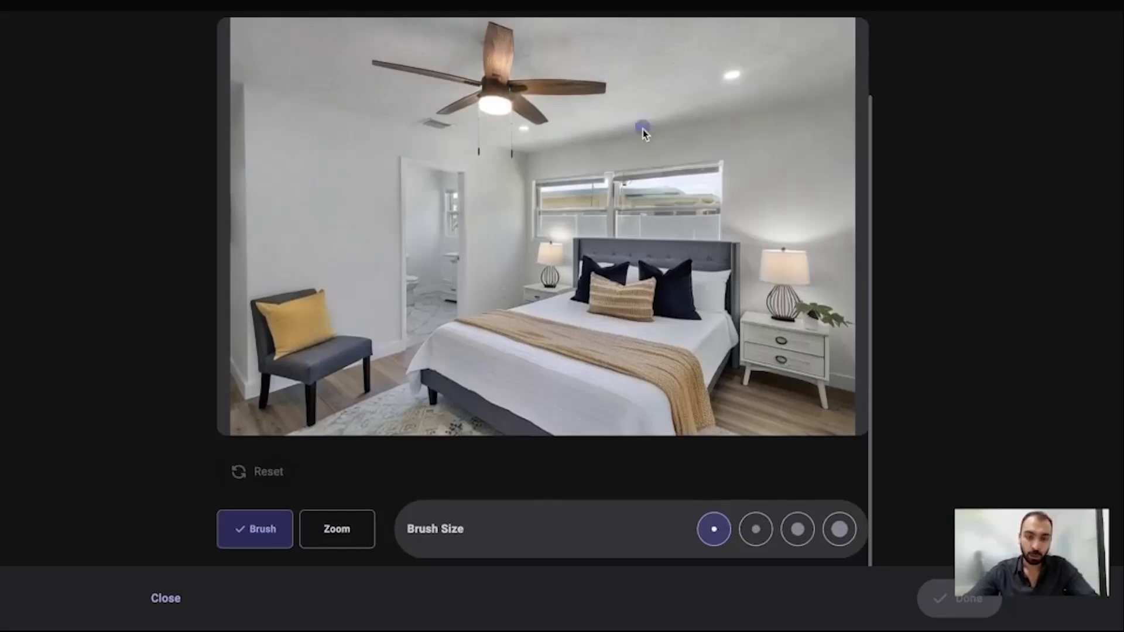
{"action": "left_click", "coordinate": [355, 531]}
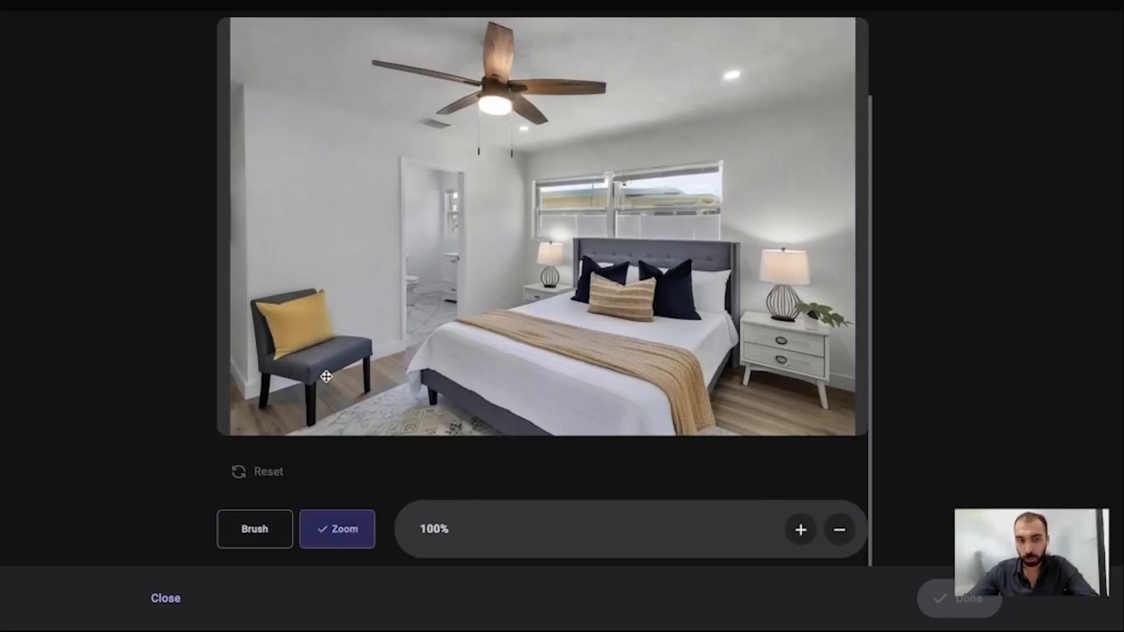
{"action": "left_click", "coordinate": [799, 530]}
{"action": "mouse_move", "coordinate": [770, 339]}
{"action": "left_mouse_down"}
{"action": "mouse_move", "coordinate": [770, 232]}
{"action": "mouse_move", "coordinate": [788, 225]}
{"action": "mouse_move", "coordinate": [788, 181]}
{"action": "left_mouse_up"}
{"action": "left_click", "coordinate": [277, 536]}
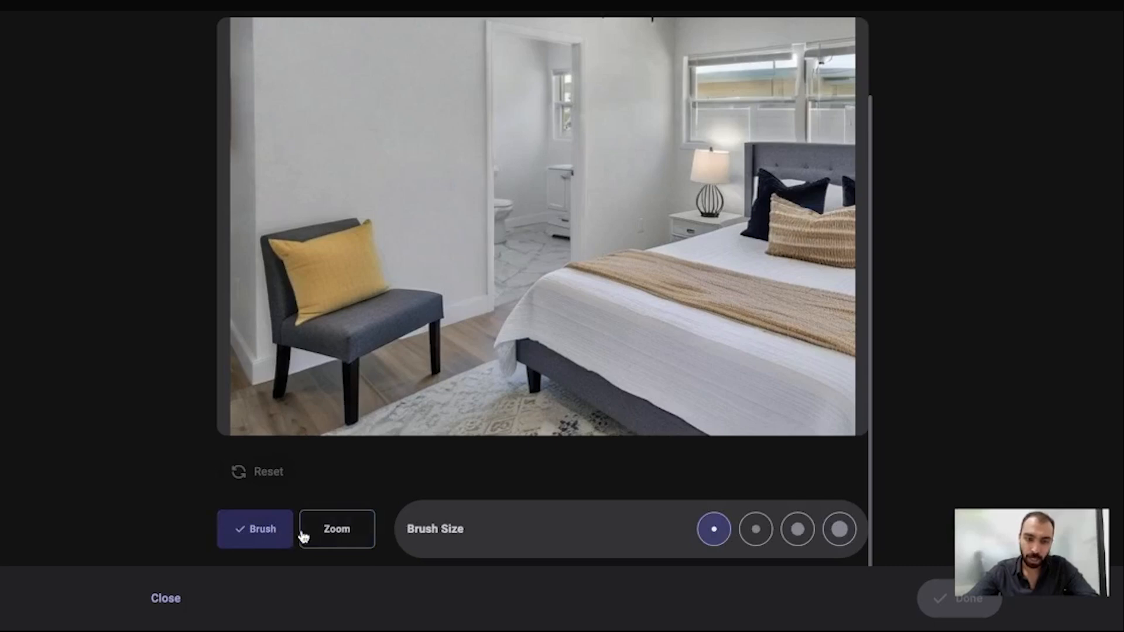
Step: Remove the grey chair and its yellow pillow by brushing over them completely with the second-smallest brush size
{"action": "left_click", "coordinate": [757, 529]}
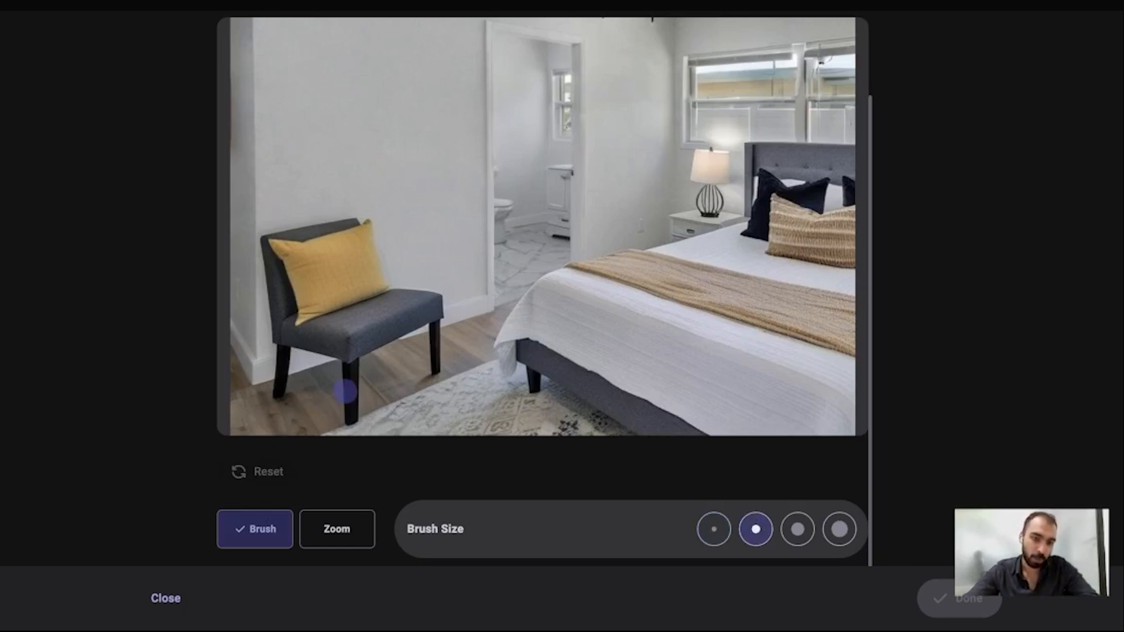
{"action": "mouse_move", "coordinate": [351, 412]}
{"action": "left_mouse_down"}
{"action": "mouse_move", "coordinate": [358, 338]}
{"action": "mouse_move", "coordinate": [377, 329]}
{"action": "mouse_move", "coordinate": [373, 350]}
{"action": "mouse_move", "coordinate": [427, 308]}
{"action": "mouse_move", "coordinate": [440, 370]}
{"action": "left_mouse_up"}
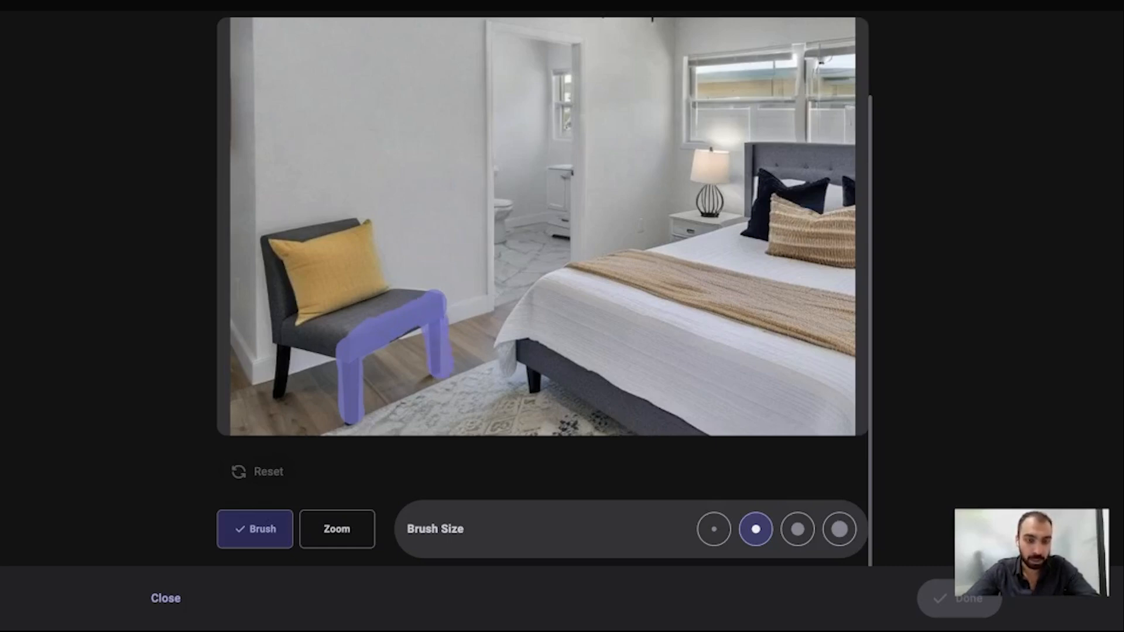
{"action": "mouse_move", "coordinate": [410, 297]}
{"action": "left_mouse_down"}
{"action": "mouse_move", "coordinate": [379, 292]}
{"action": "mouse_move", "coordinate": [361, 233]}
{"action": "mouse_move", "coordinate": [344, 253]}
{"action": "mouse_move", "coordinate": [360, 293]}
{"action": "mouse_move", "coordinate": [316, 328]}
{"action": "mouse_move", "coordinate": [286, 301]}
{"action": "mouse_move", "coordinate": [271, 257]}
{"action": "mouse_move", "coordinate": [272, 298]}
{"action": "mouse_move", "coordinate": [273, 242]}
{"action": "mouse_move", "coordinate": [363, 219]}
{"action": "mouse_move", "coordinate": [343, 307]}
{"action": "left_mouse_up"}
{"action": "mouse_move", "coordinate": [328, 246]}
{"action": "left_mouse_down"}
{"action": "mouse_move", "coordinate": [322, 305]}
{"action": "mouse_move", "coordinate": [319, 251]}
{"action": "mouse_move", "coordinate": [309, 296]}
{"action": "left_mouse_up"}
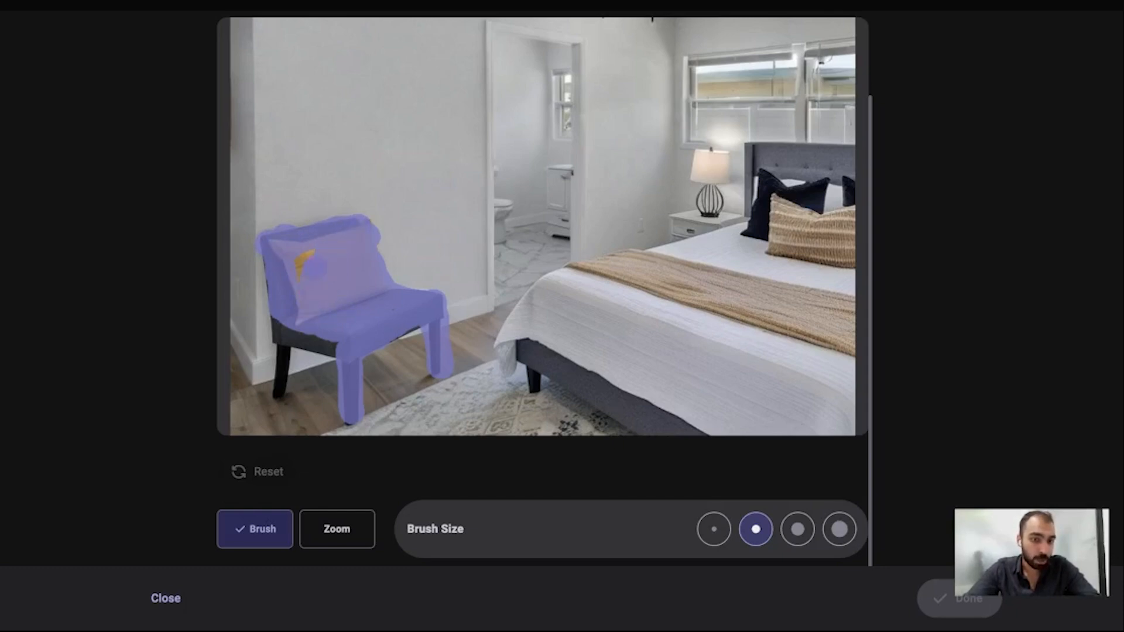
{"action": "left_click_drag", "start_coordinate": [337, 346], "coordinate": [276, 330]}
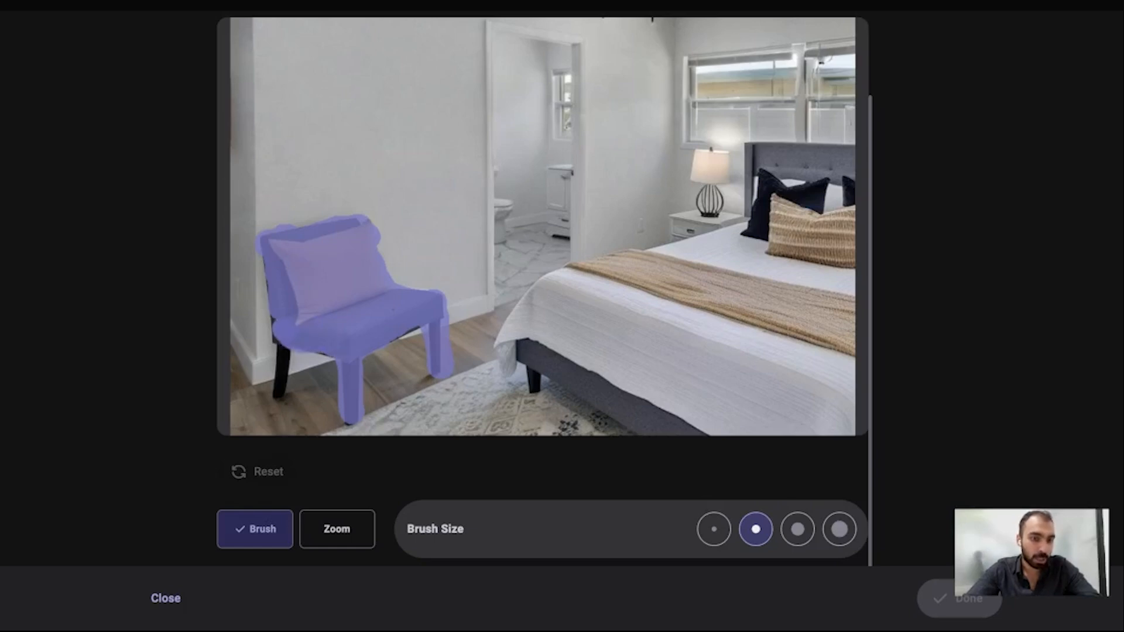
{"action": "left_click_drag", "start_coordinate": [273, 328], "coordinate": [283, 395]}
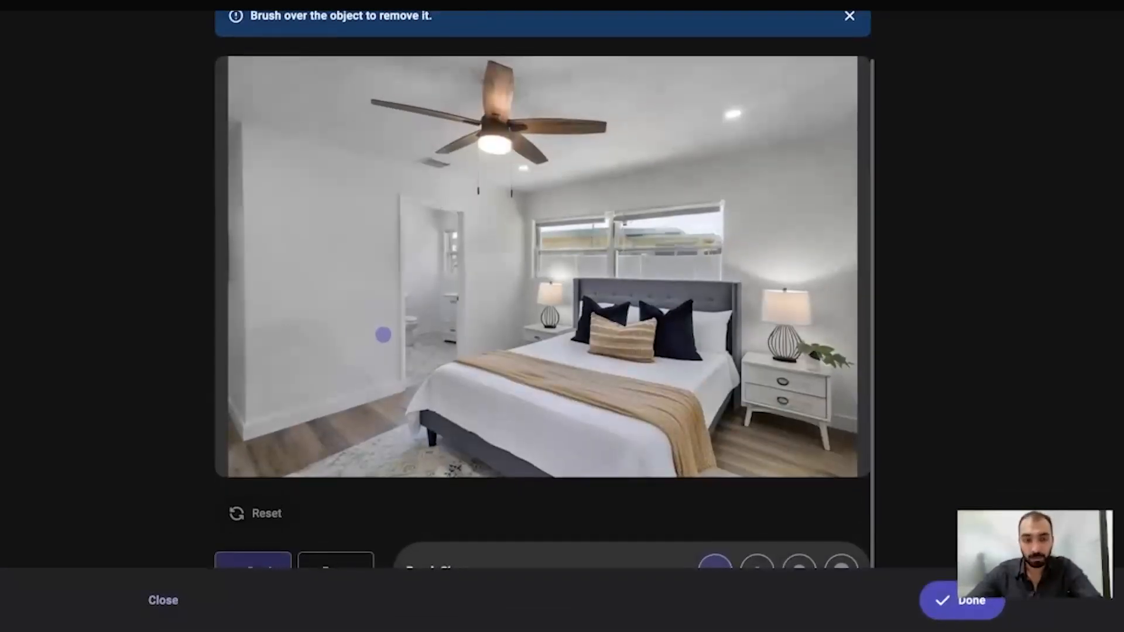
Step: Check the room without the chair and accept the item removal
{"action": "scroll", "coordinate": [383, 330], "scroll_direction": "down", "scroll_amount": 1}
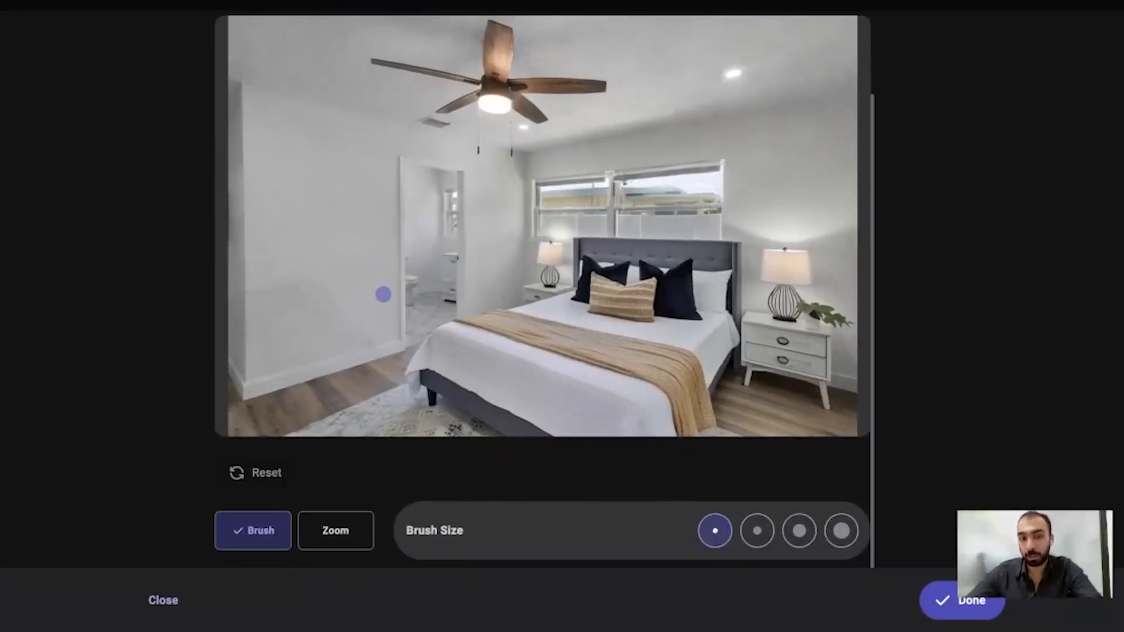
{"action": "scroll", "coordinate": [383, 294], "scroll_direction": "up", "scroll_amount": 1}
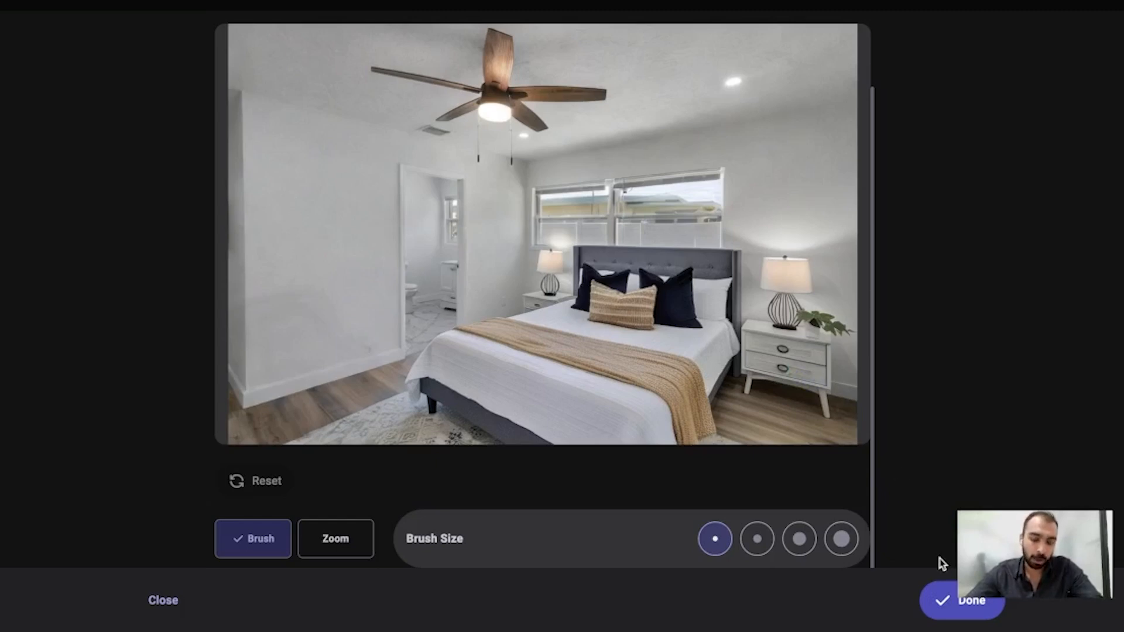
{"action": "left_click", "coordinate": [951, 615]}
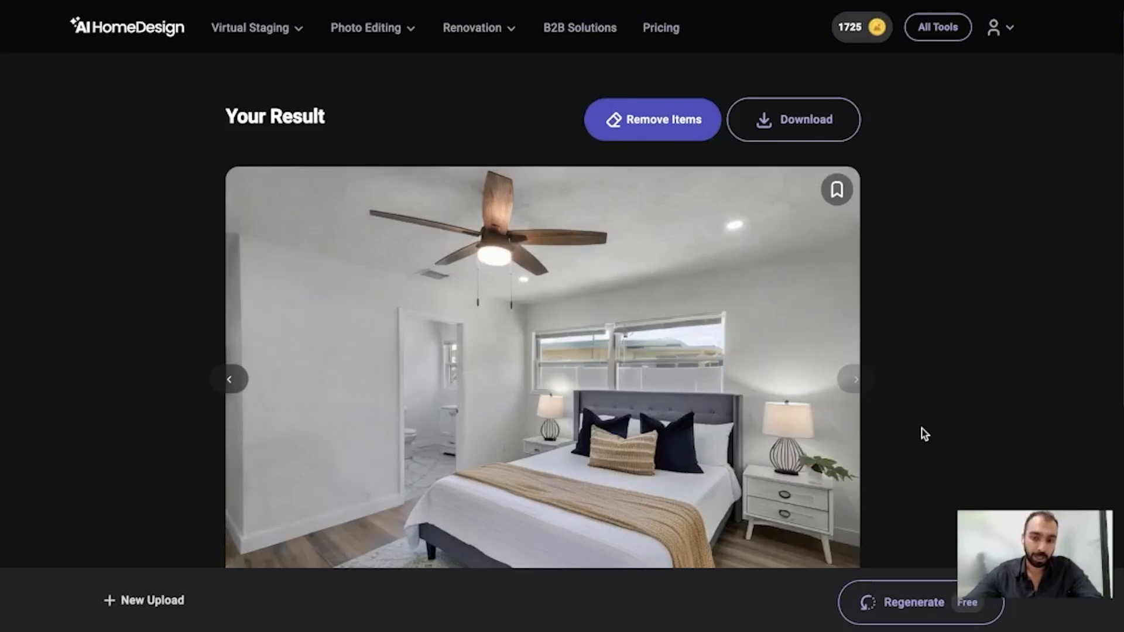
Step: Regenerate the staging with the space set to Single Bedroom and the style set to Modern
{"action": "scroll", "coordinate": [924, 434], "scroll_direction": "down", "scroll_amount": 1}
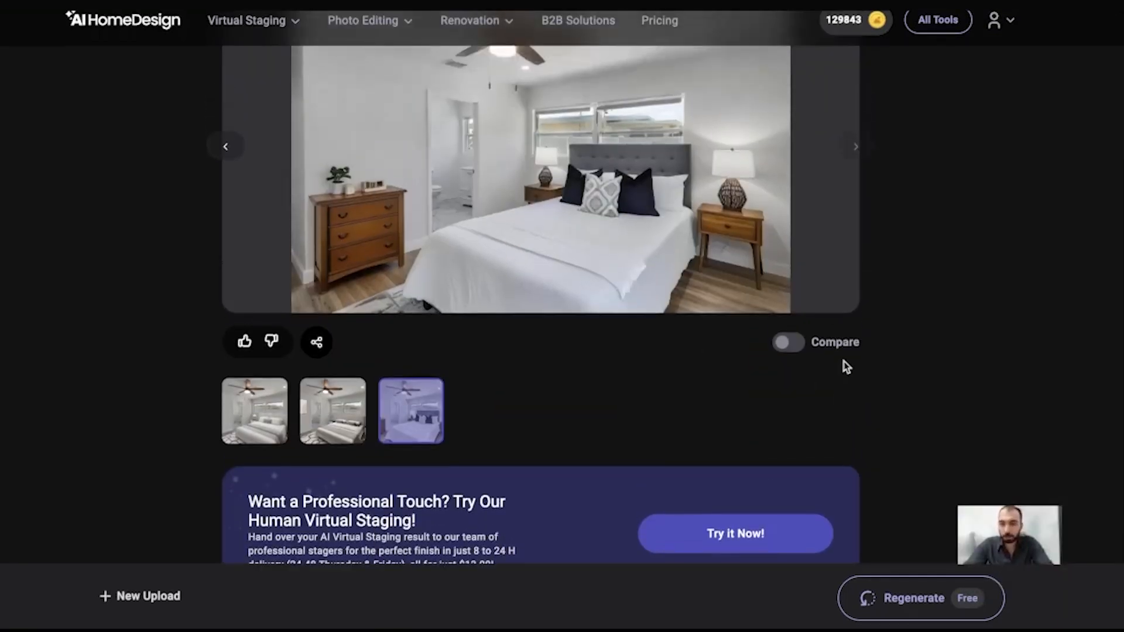
{"action": "scroll", "coordinate": [843, 361], "scroll_direction": "down", "scroll_amount": 1}
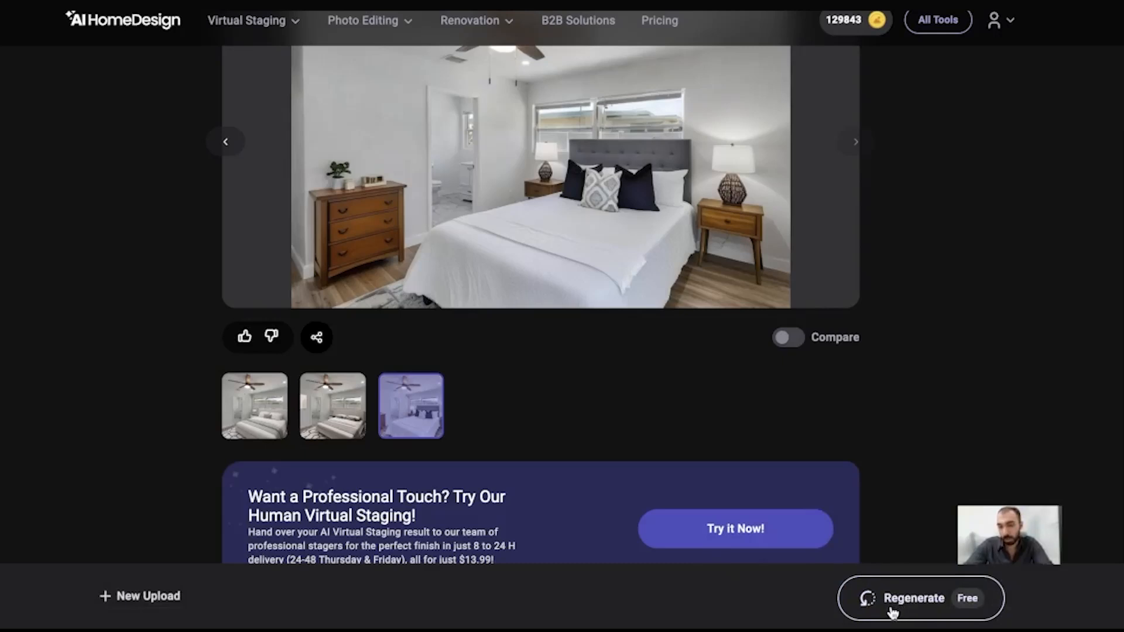
{"action": "left_click", "coordinate": [958, 602]}
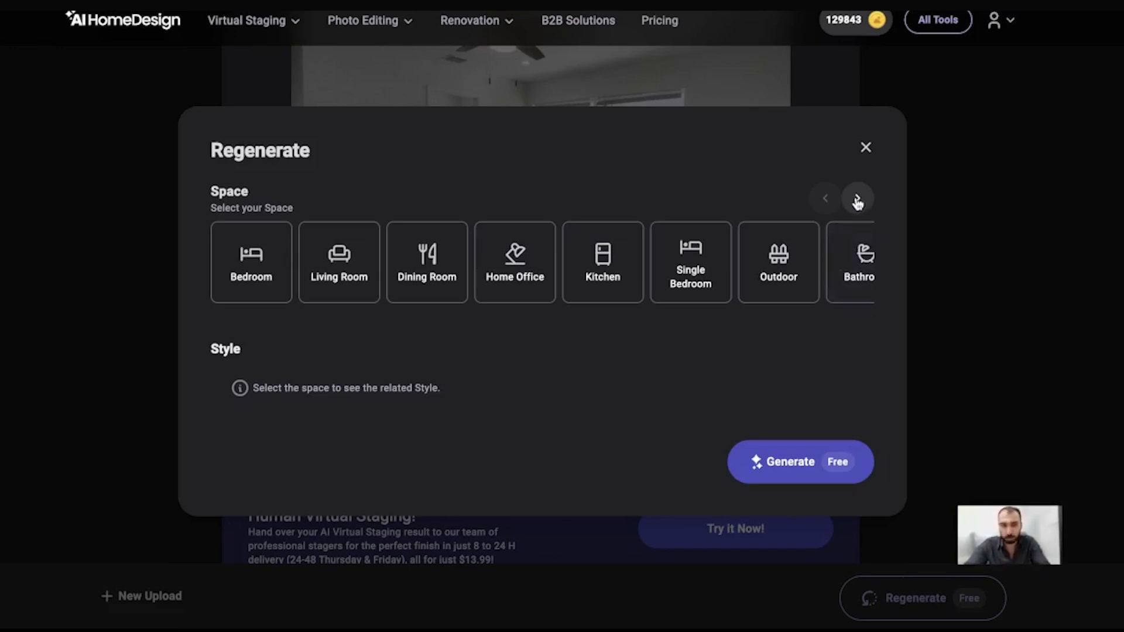
{"action": "left_click", "coordinate": [697, 258]}
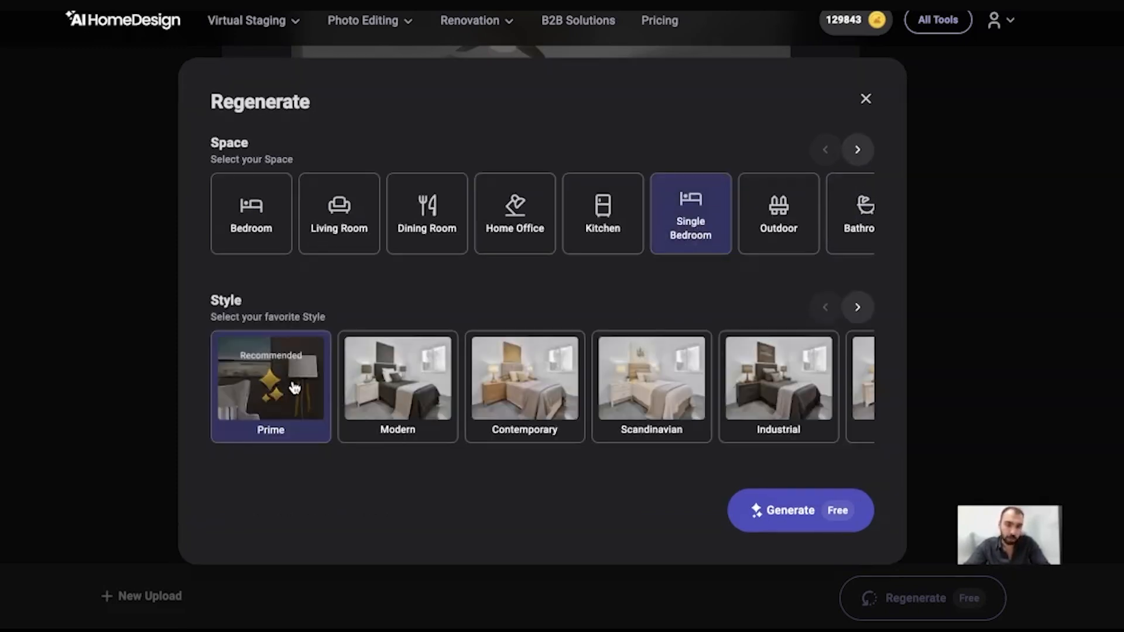
{"action": "left_click", "coordinate": [433, 393]}
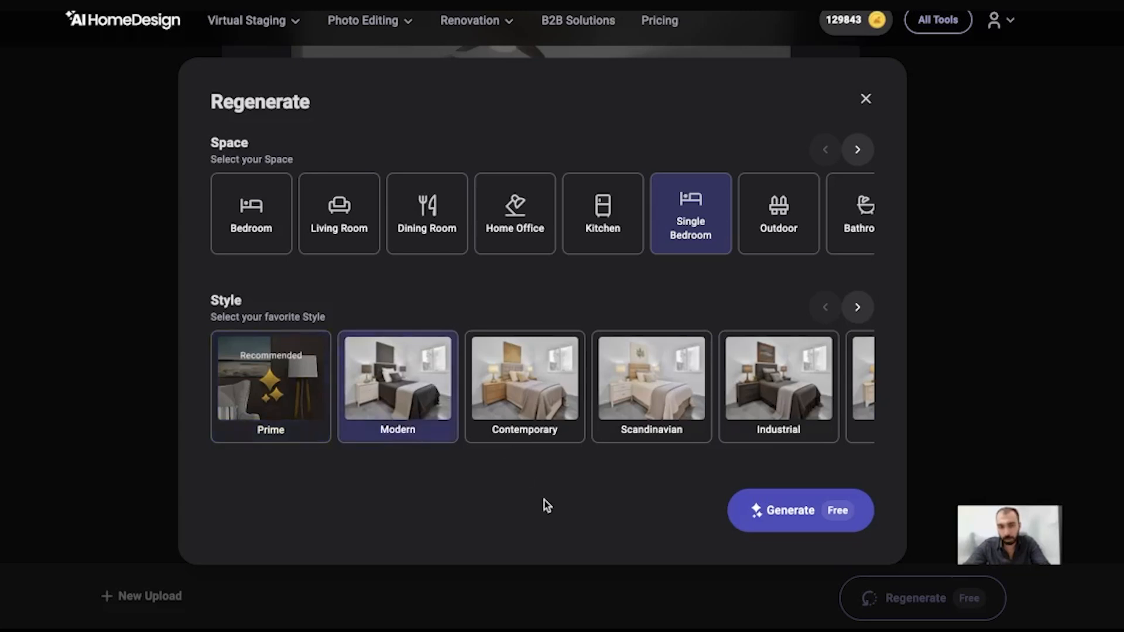
{"action": "left_click", "coordinate": [780, 526]}
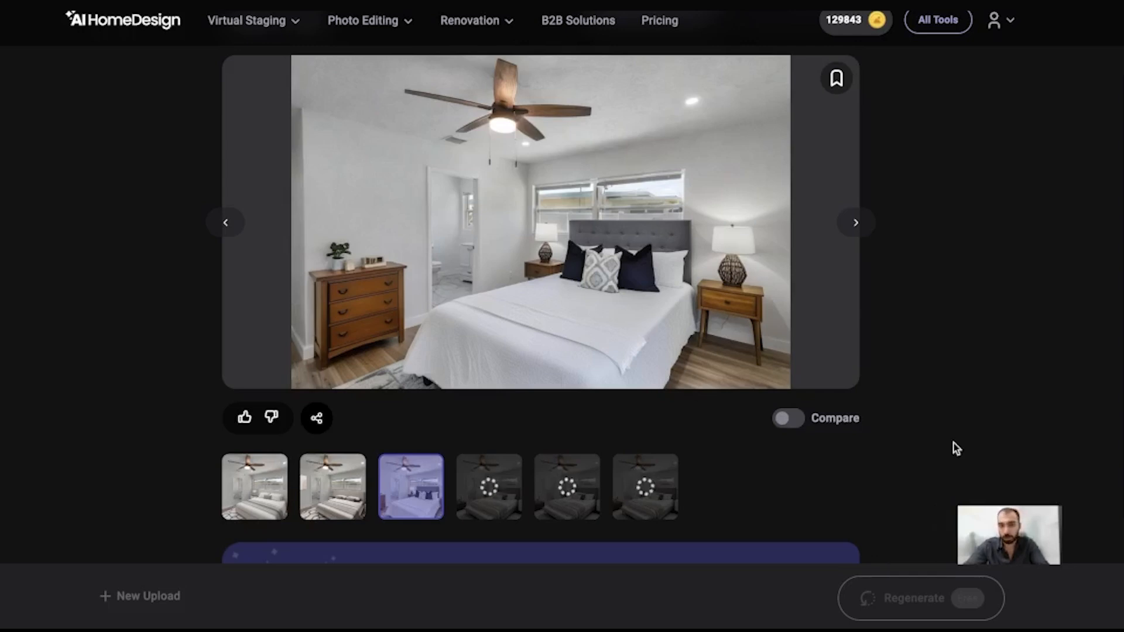
{"action": "scroll", "coordinate": [953, 443], "scroll_direction": "down", "scroll_amount": 1}
{"action": "scroll", "coordinate": [953, 443], "scroll_direction": "up", "scroll_amount": 2}
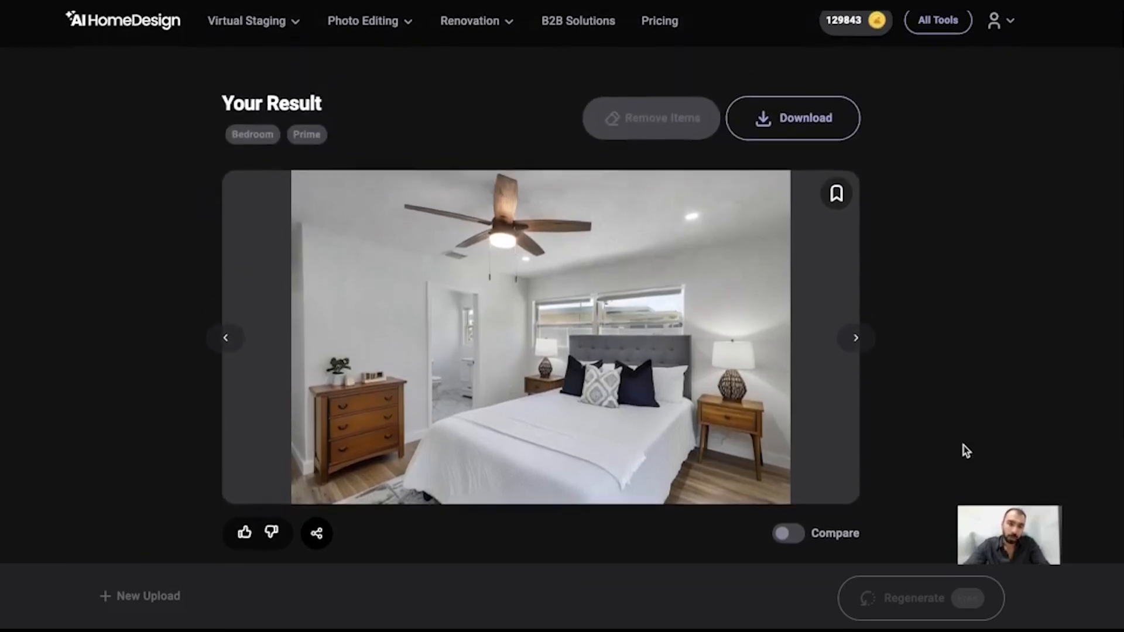
{"action": "scroll", "coordinate": [702, 316], "scroll_direction": "down", "scroll_amount": 3}
{"action": "scroll", "coordinate": [705, 319], "scroll_direction": "up", "scroll_amount": 1}
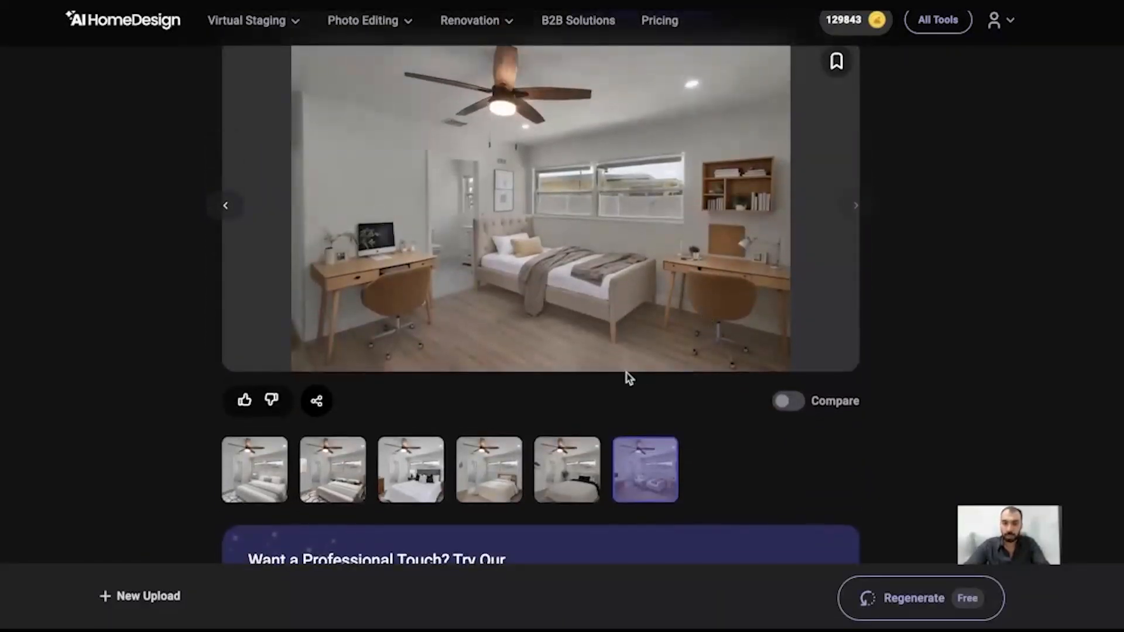
Step: Compare the latest staging with the two earlier variations and bookmark the Single Bedroom Modern result with the two desks
{"action": "left_click", "coordinate": [496, 472]}
{"action": "left_click", "coordinate": [562, 486]}
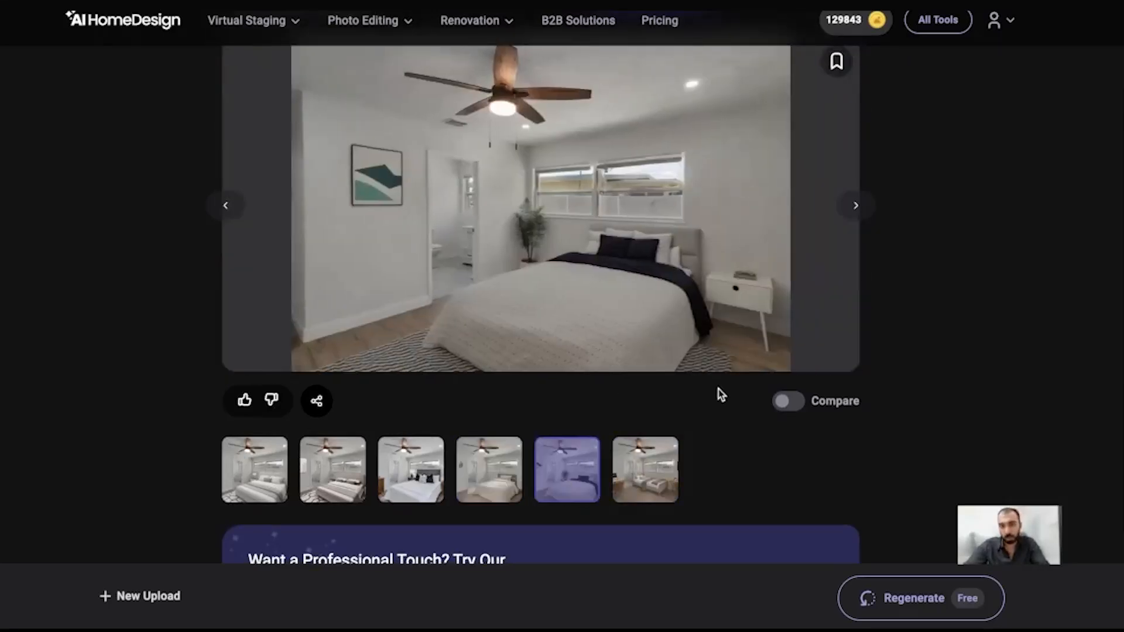
{"action": "left_click", "coordinate": [656, 466]}
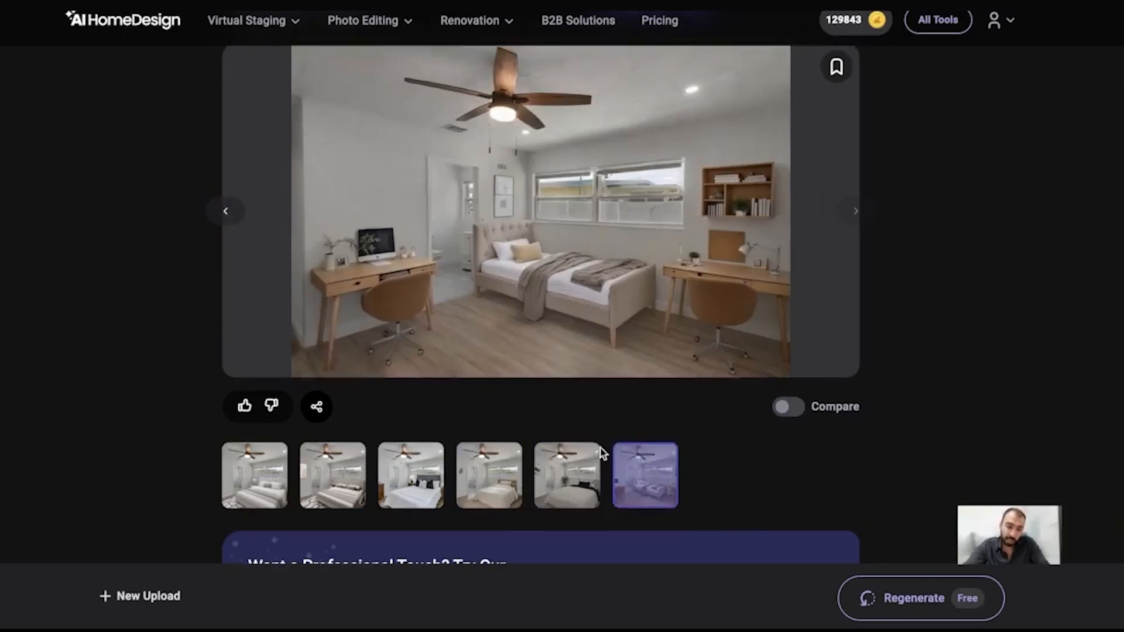
{"action": "scroll", "coordinate": [602, 452], "scroll_direction": "up", "scroll_amount": 1}
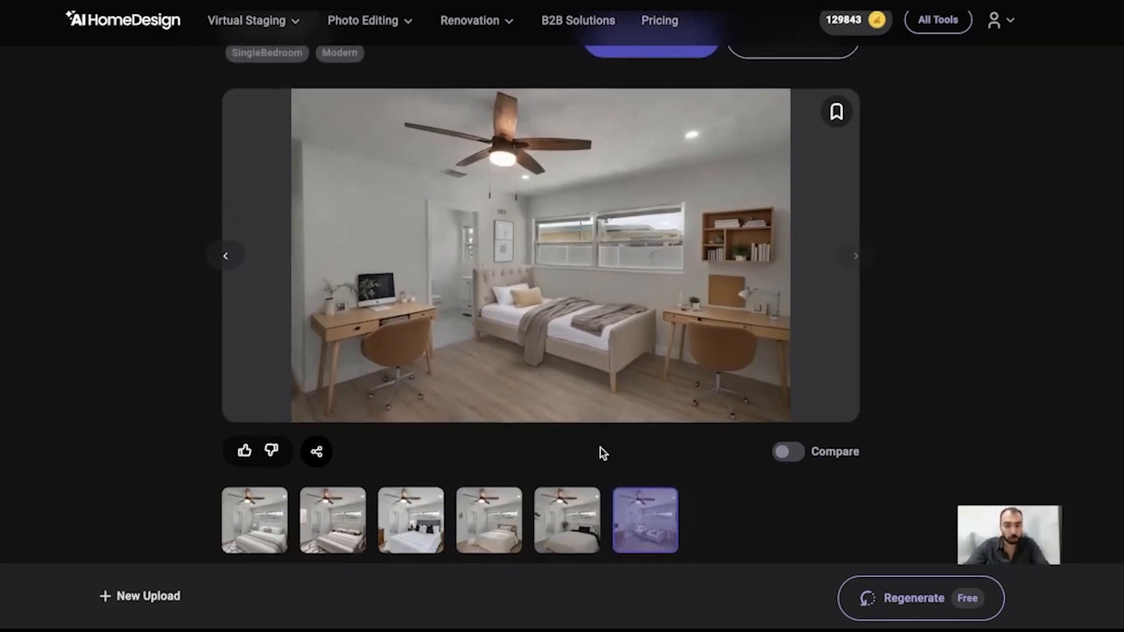
{"action": "left_click", "coordinate": [837, 112]}
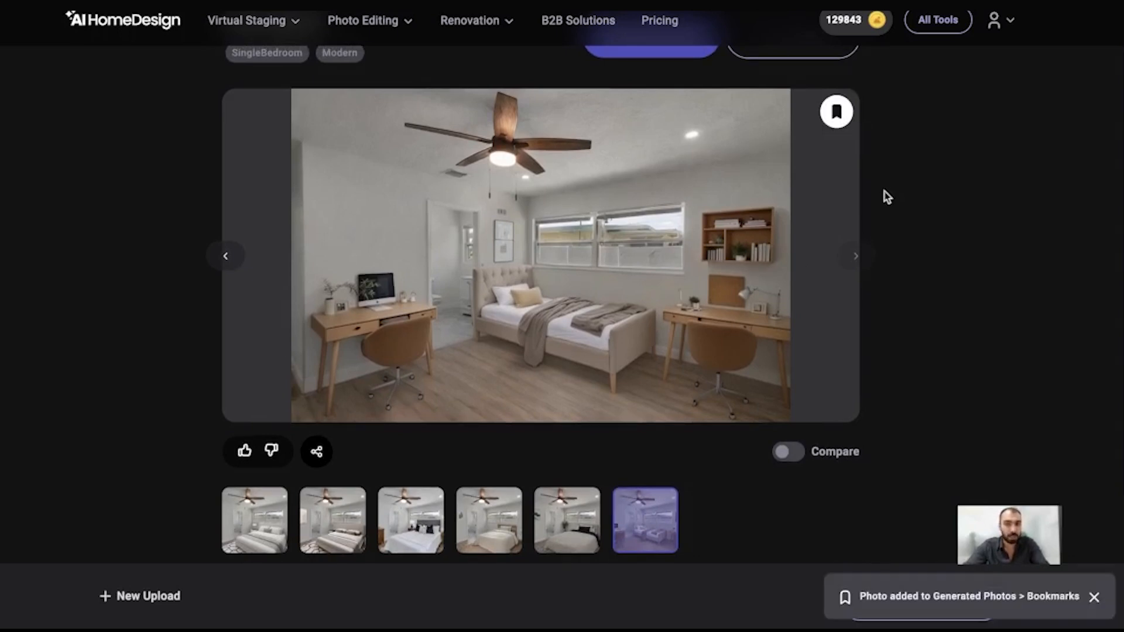
Step: Try the "Virtually Staged" label and logo switches in the download options, and select the 4x upscale
{"action": "scroll", "coordinate": [888, 196], "scroll_direction": "up", "scroll_amount": 1}
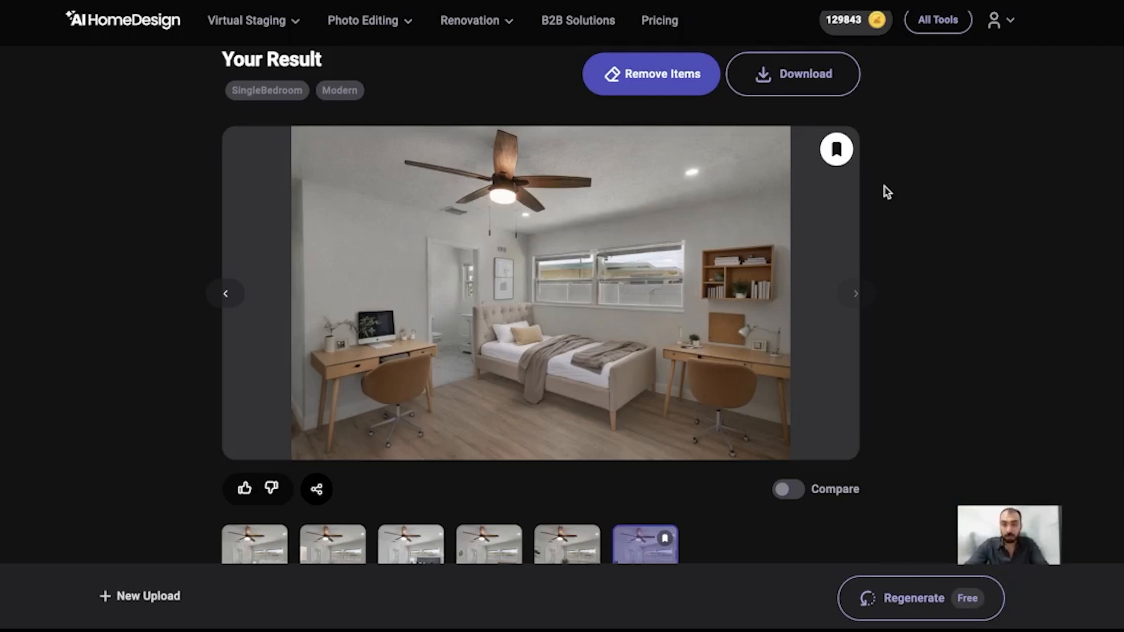
{"action": "left_click", "coordinate": [803, 76]}
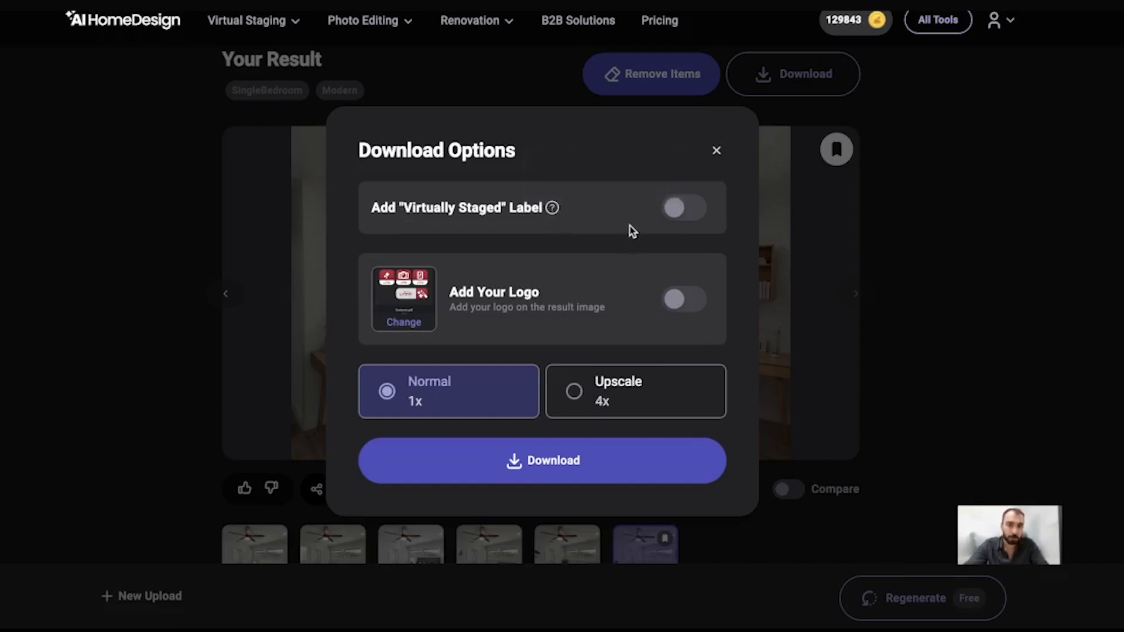
{"action": "left_click", "coordinate": [671, 218]}
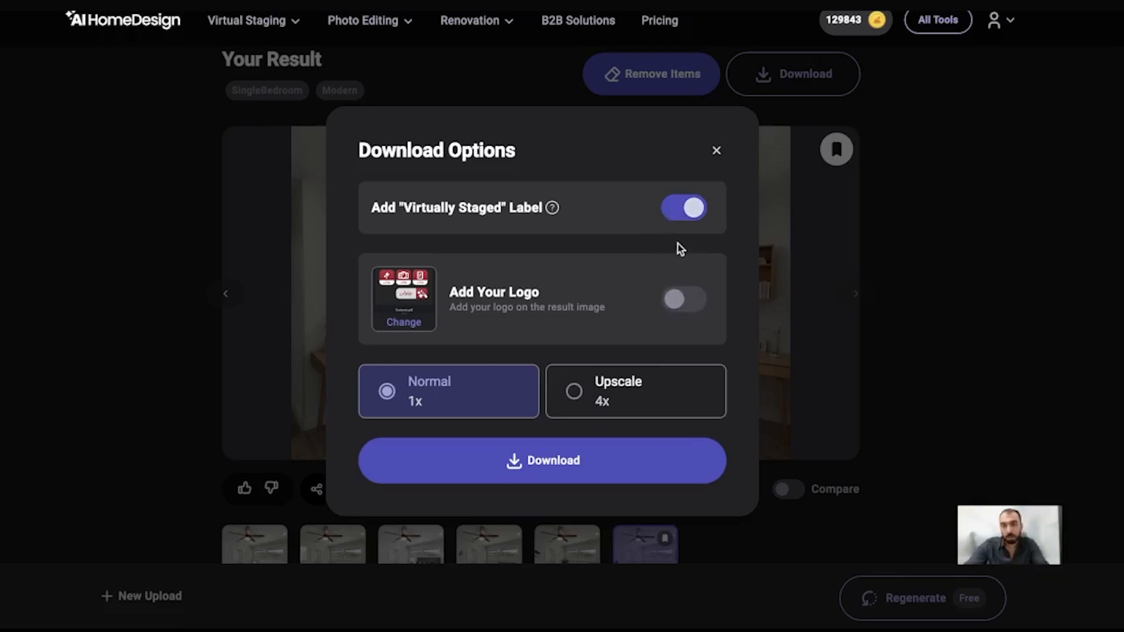
{"action": "left_click", "coordinate": [675, 305]}
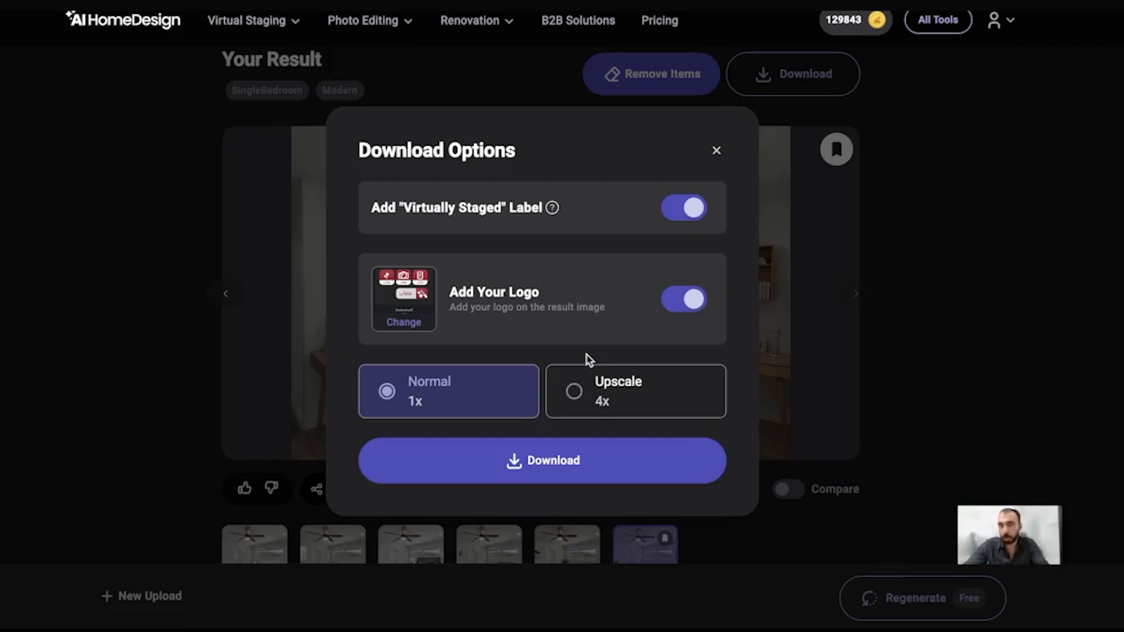
{"action": "left_click", "coordinate": [680, 306]}
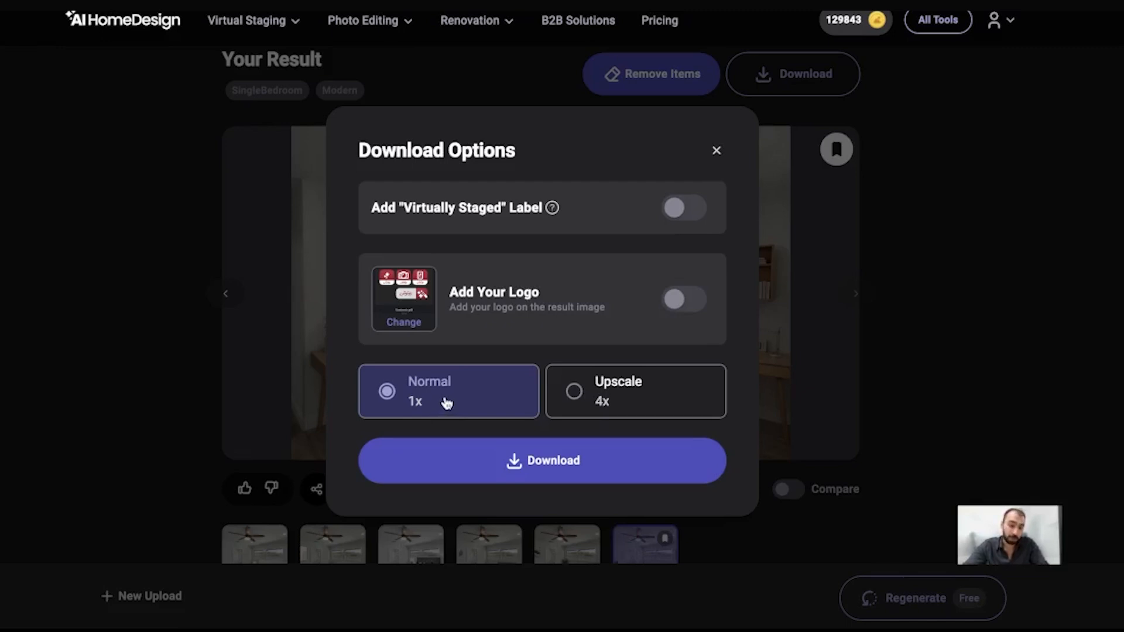
{"action": "left_click", "coordinate": [644, 406]}
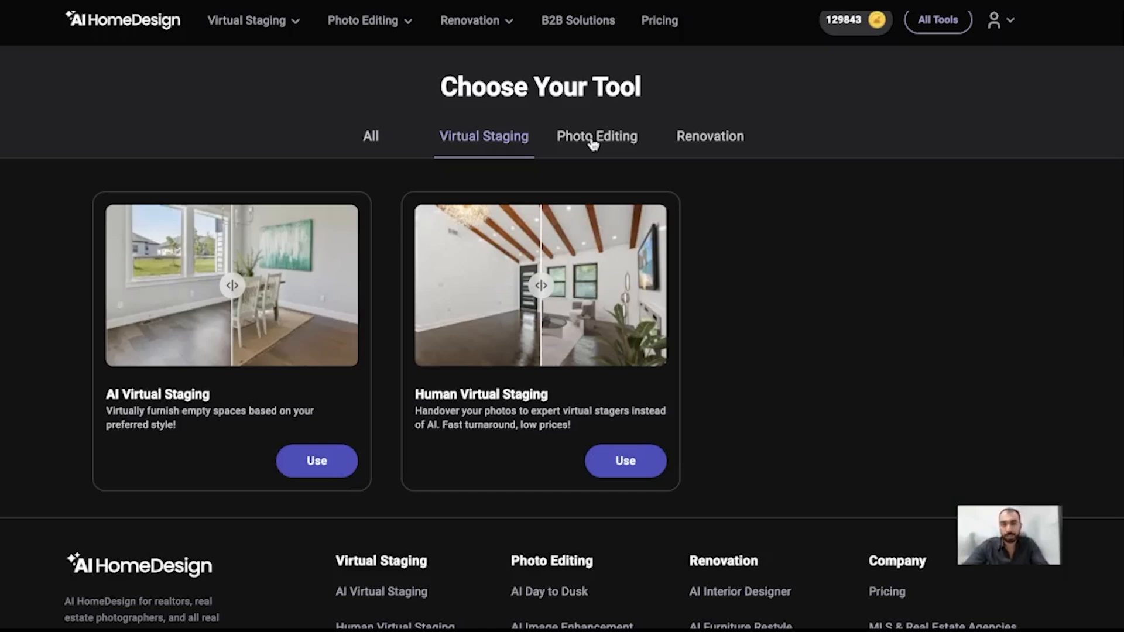
Step: Start the AI Day to Dusk photo editing tool and open the full My Photos collection
{"action": "left_click", "coordinate": [593, 140]}
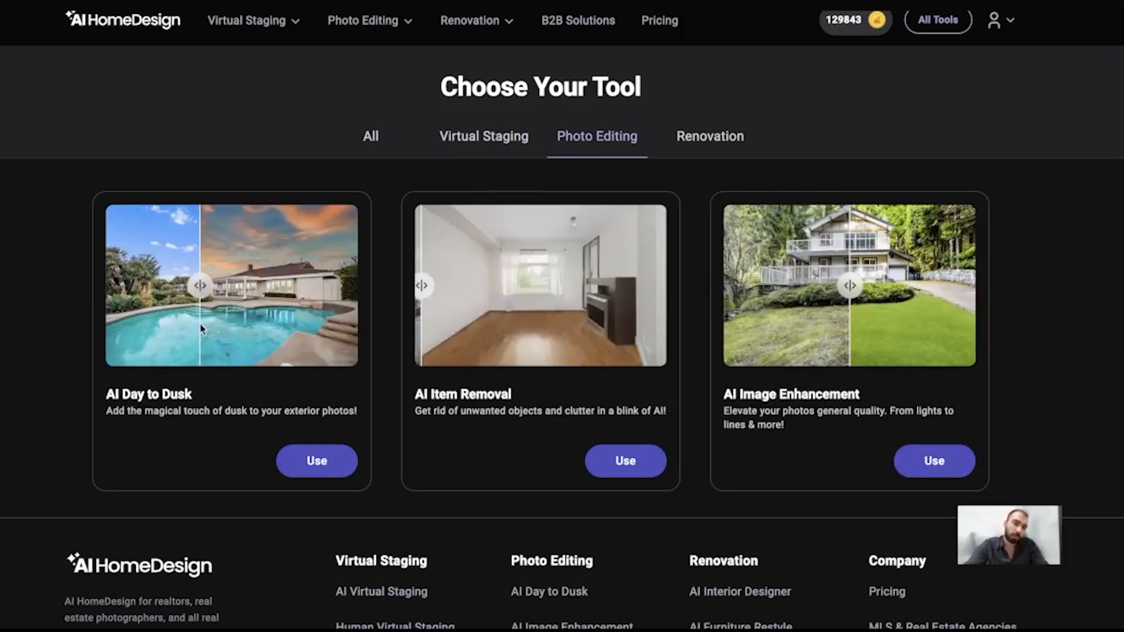
{"action": "left_click", "coordinate": [318, 466]}
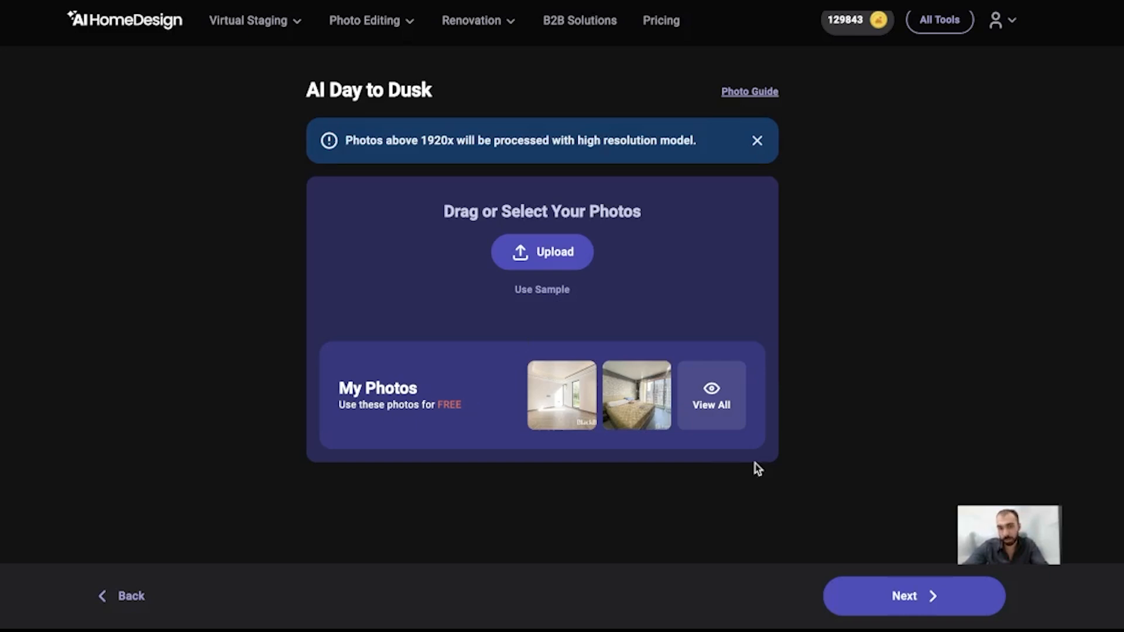
{"action": "left_click", "coordinate": [729, 415]}
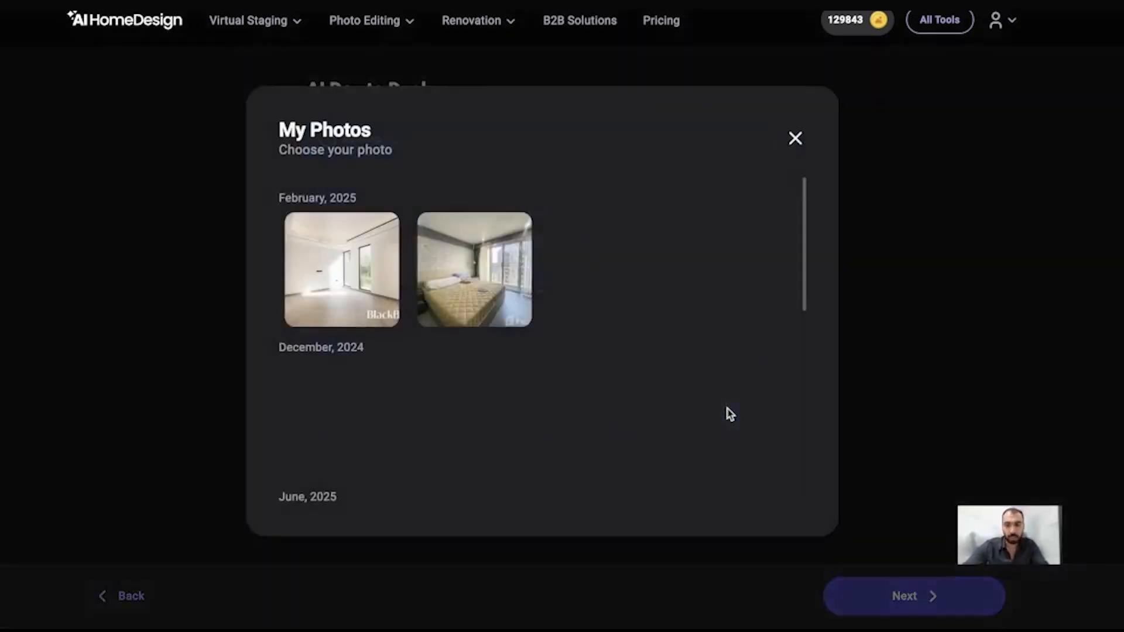
Step: Load more stored photos and choose the February 2025 bedroom photo with the grey bed and city-view window
{"action": "scroll", "coordinate": [729, 413], "scroll_direction": "down", "scroll_amount": 1}
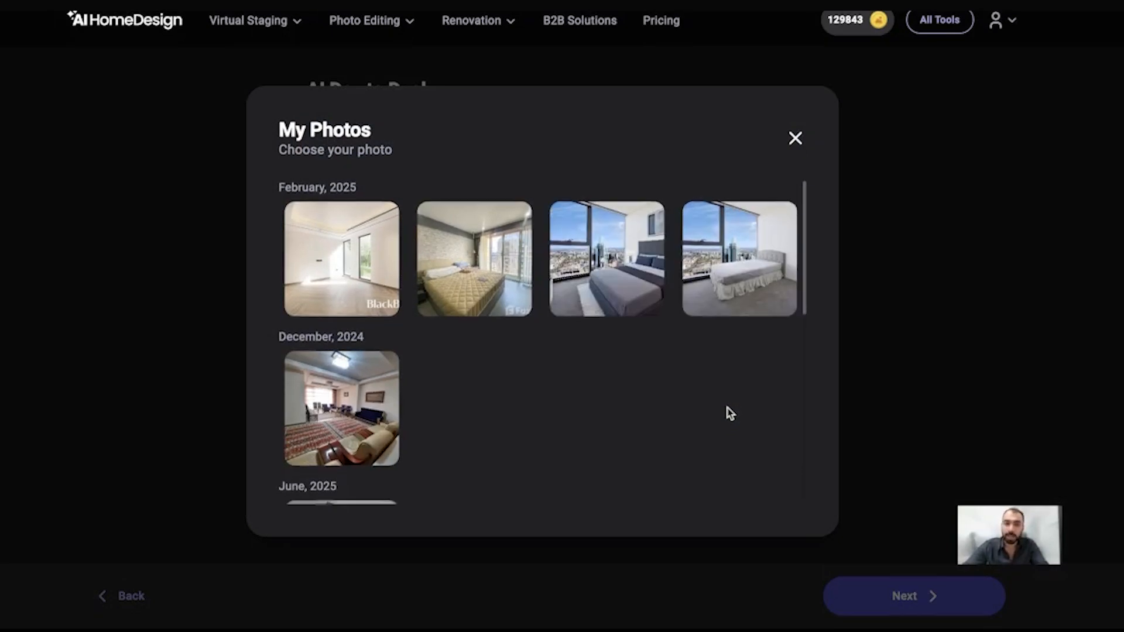
{"action": "scroll", "coordinate": [729, 413], "scroll_direction": "down", "scroll_amount": 3}
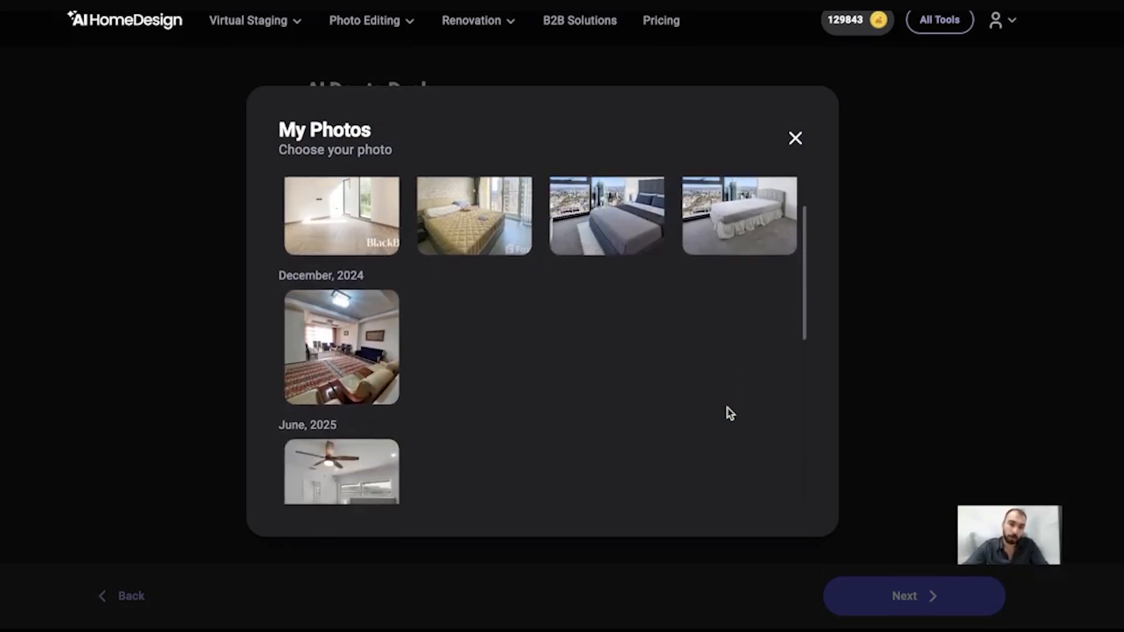
{"action": "scroll", "coordinate": [729, 413], "scroll_direction": "down", "scroll_amount": 3}
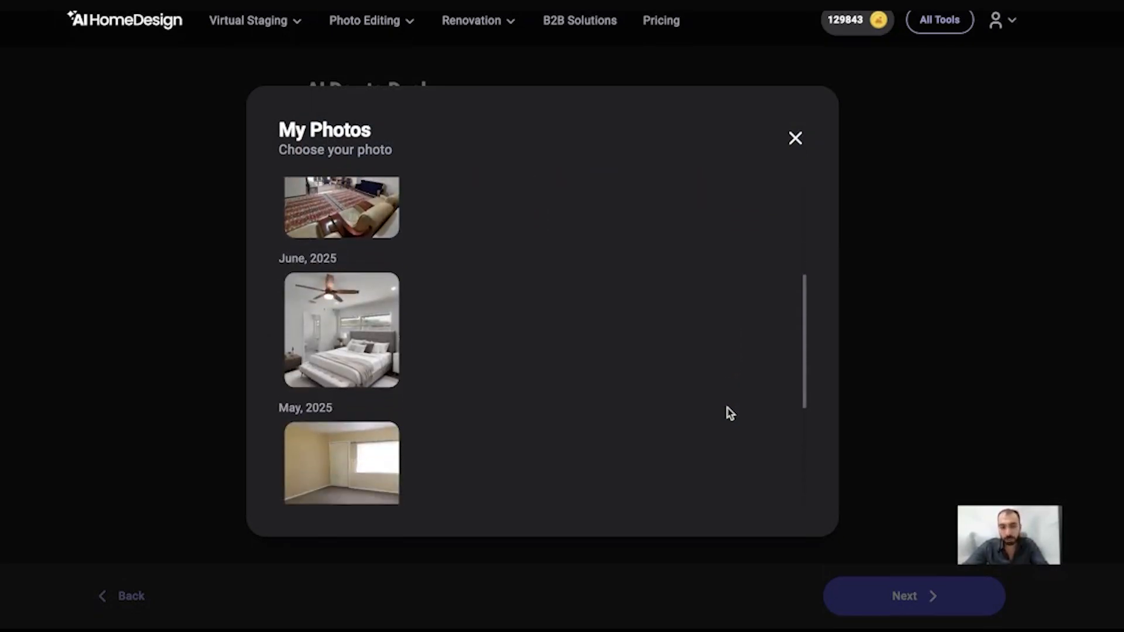
{"action": "scroll", "coordinate": [729, 413], "scroll_direction": "down", "scroll_amount": 3}
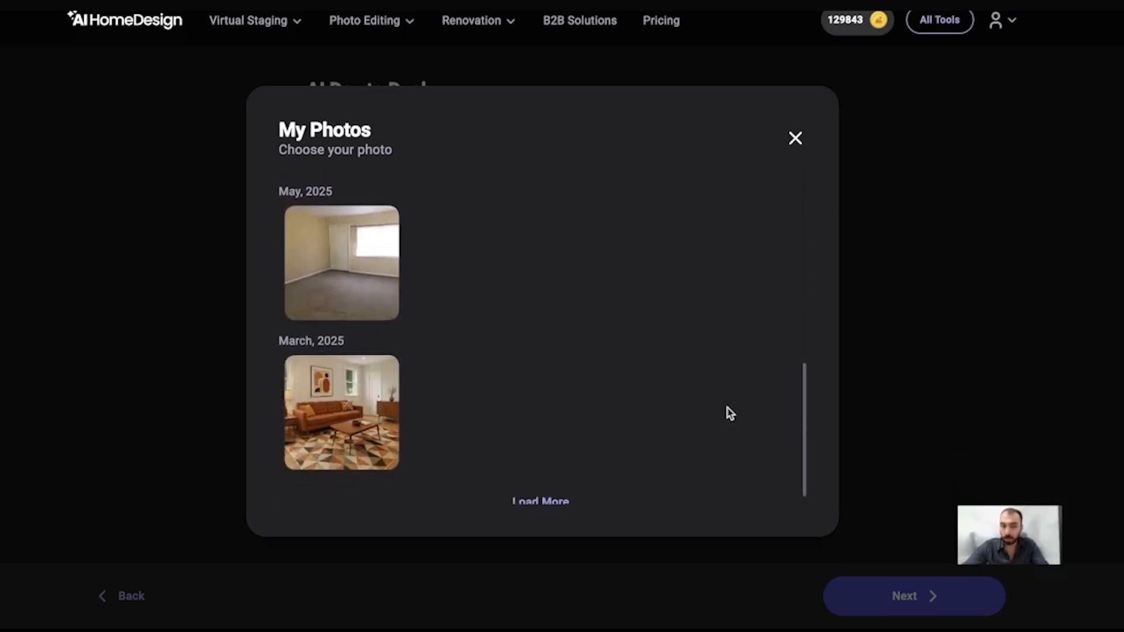
{"action": "left_click", "coordinate": [556, 486]}
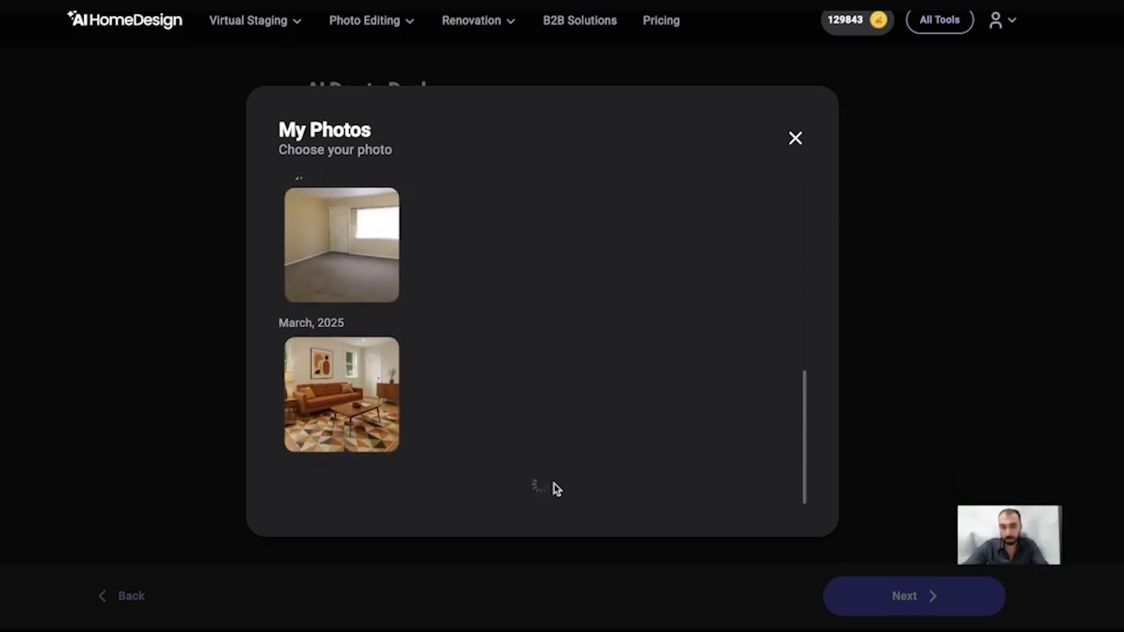
{"action": "scroll", "coordinate": [594, 436], "scroll_direction": "down", "scroll_amount": 1}
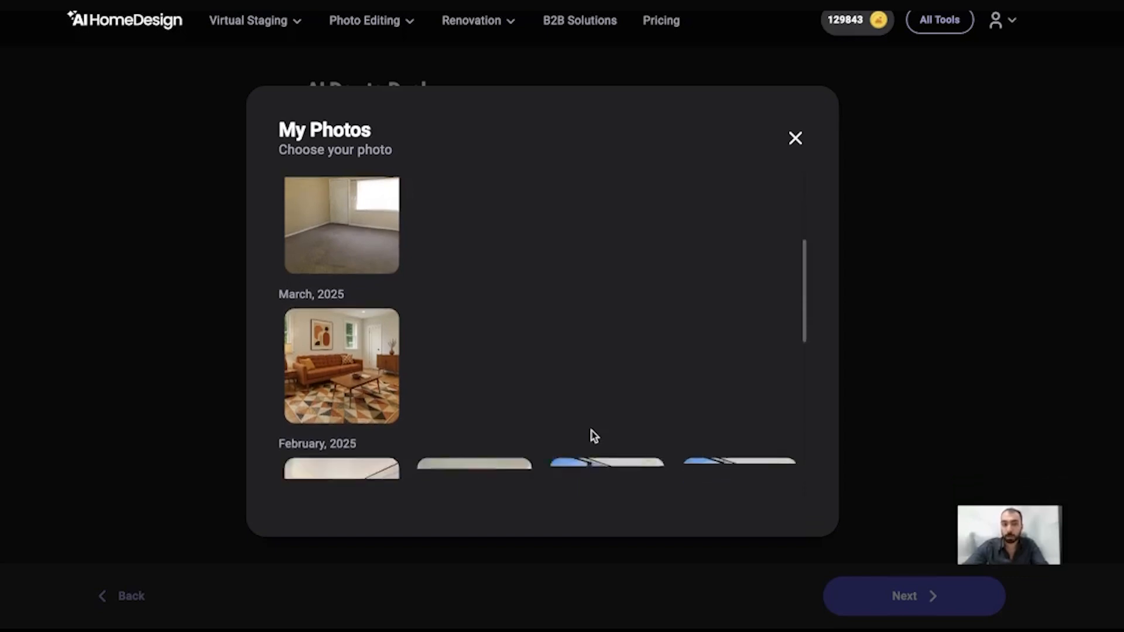
{"action": "scroll", "coordinate": [592, 436], "scroll_direction": "down", "scroll_amount": 1}
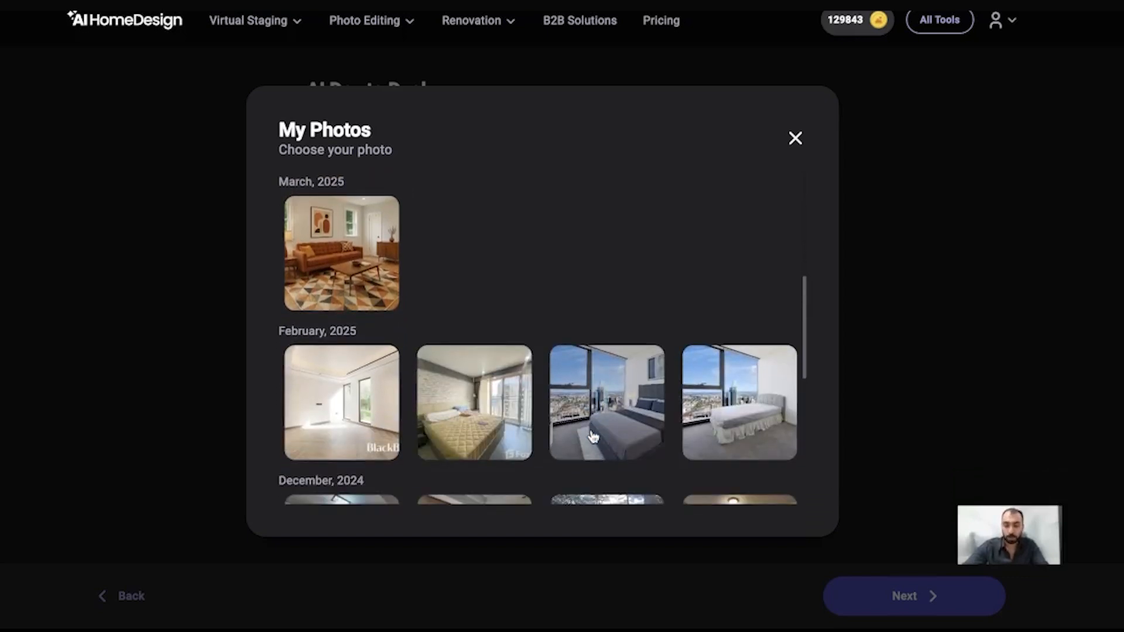
{"action": "scroll", "coordinate": [593, 436], "scroll_direction": "down", "scroll_amount": 1}
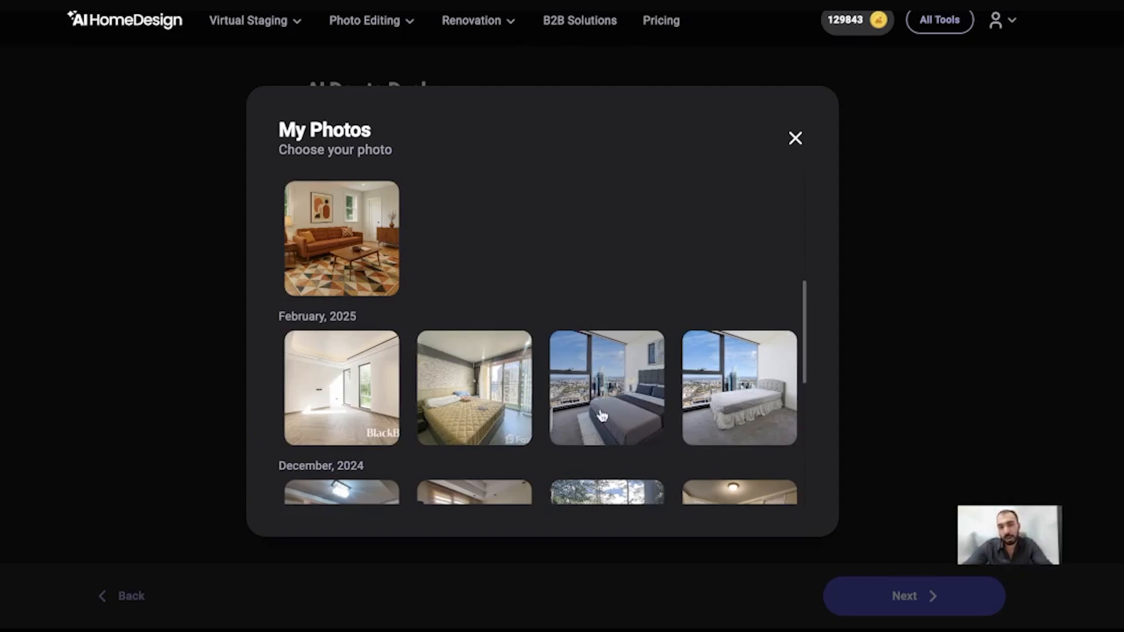
{"action": "scroll", "coordinate": [600, 411], "scroll_direction": "down", "scroll_amount": 1}
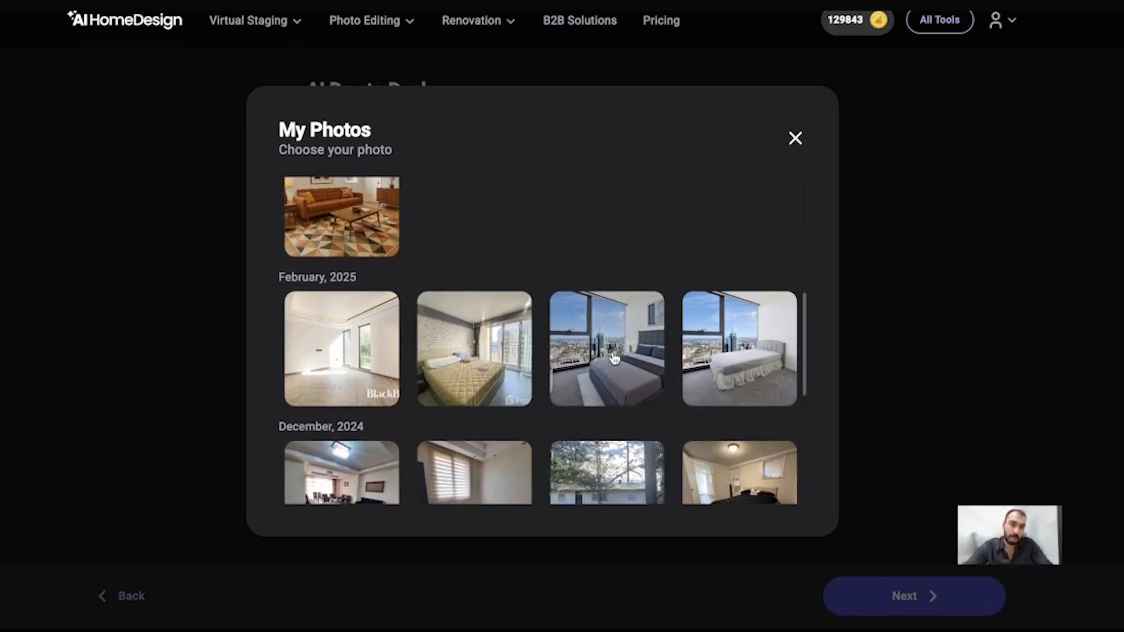
{"action": "scroll", "coordinate": [614, 358], "scroll_direction": "down", "scroll_amount": 1}
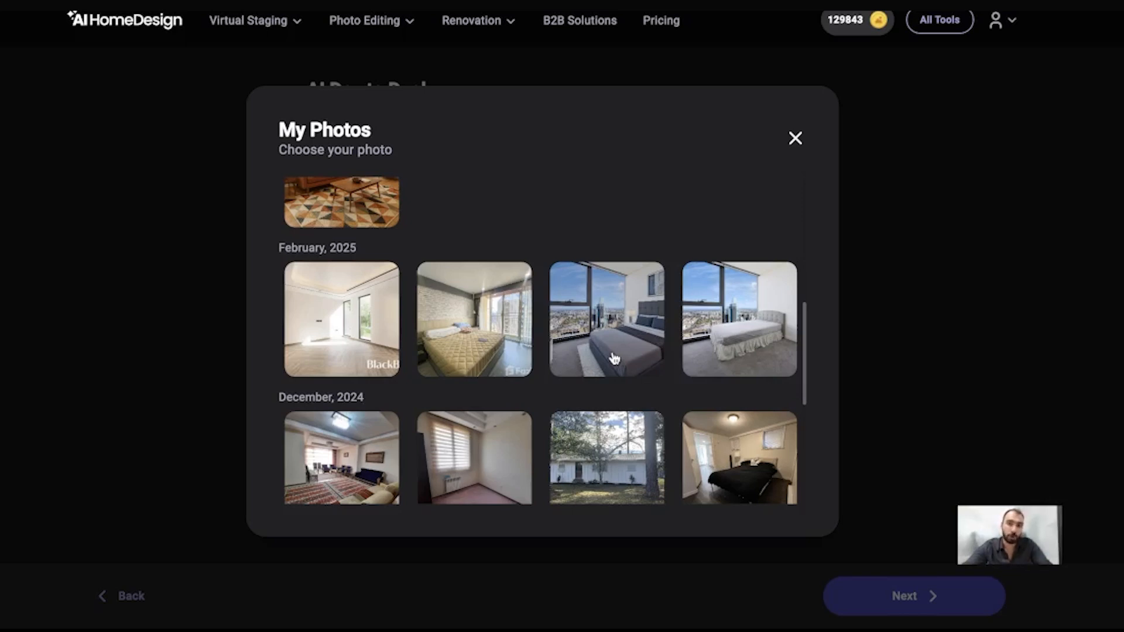
{"action": "scroll", "coordinate": [614, 358], "scroll_direction": "down", "scroll_amount": 2}
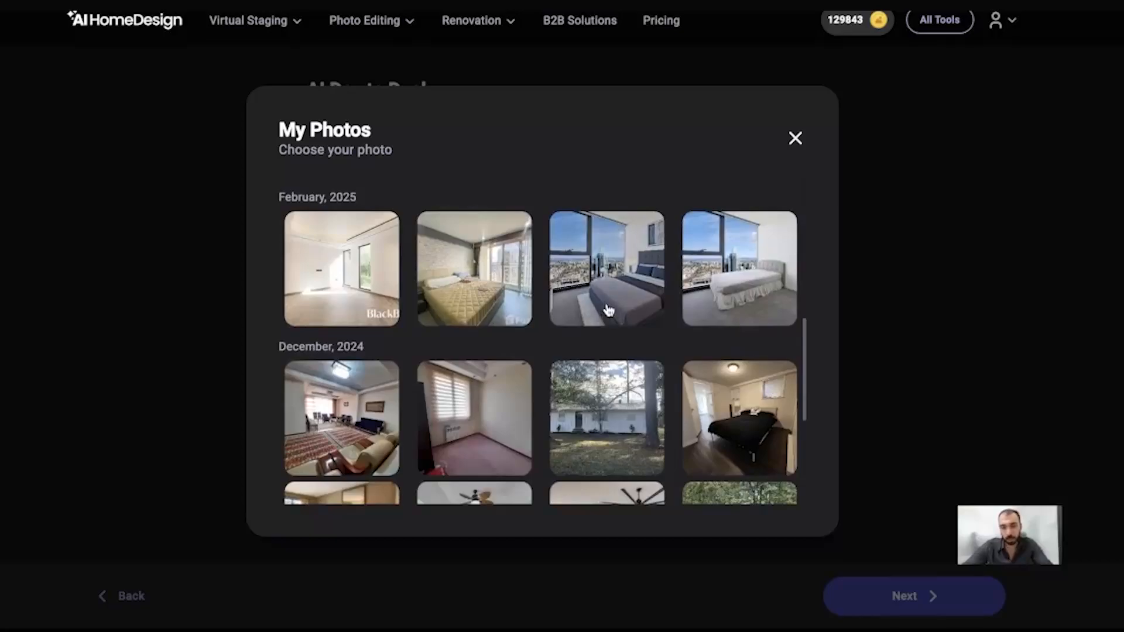
{"action": "left_click", "coordinate": [608, 309]}
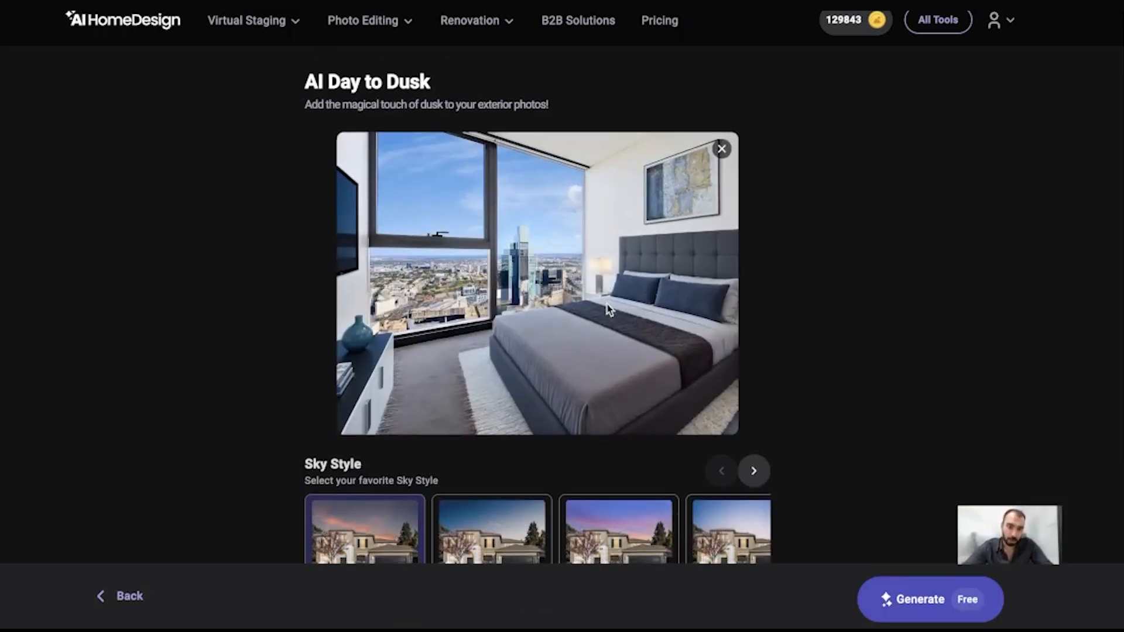
Step: Look through the sky styles and generate the day-to-dusk version of the bedroom photo with Twilight with cloud
{"action": "scroll", "coordinate": [609, 309], "scroll_direction": "down", "scroll_amount": 3}
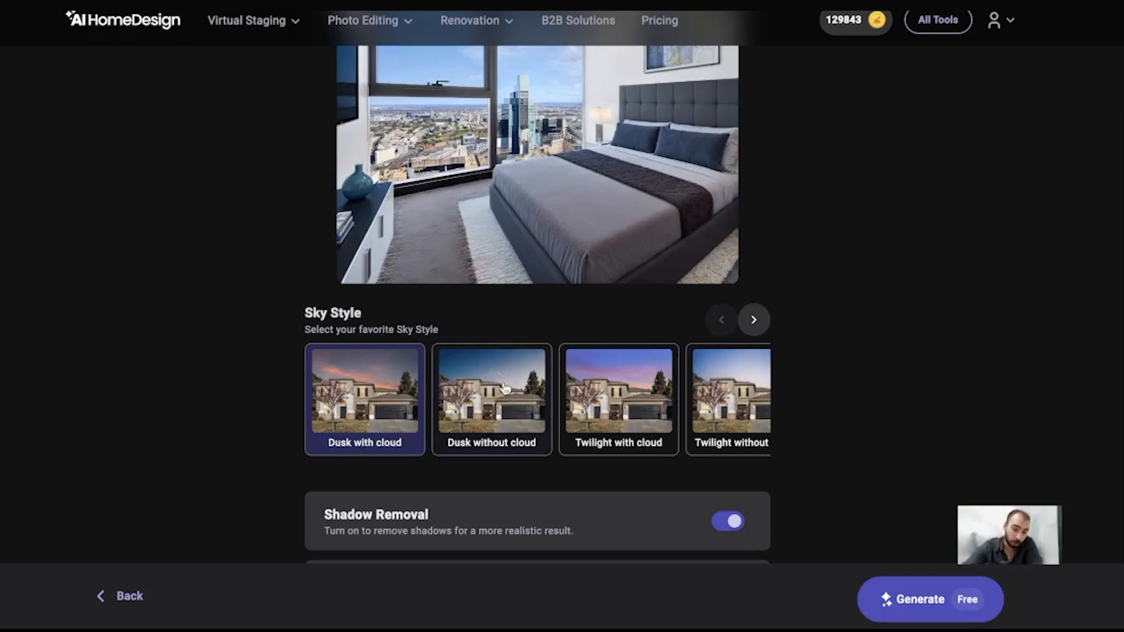
{"action": "left_click", "coordinate": [754, 320]}
{"action": "scroll", "coordinate": [712, 408], "scroll_direction": "down", "scroll_amount": 1}
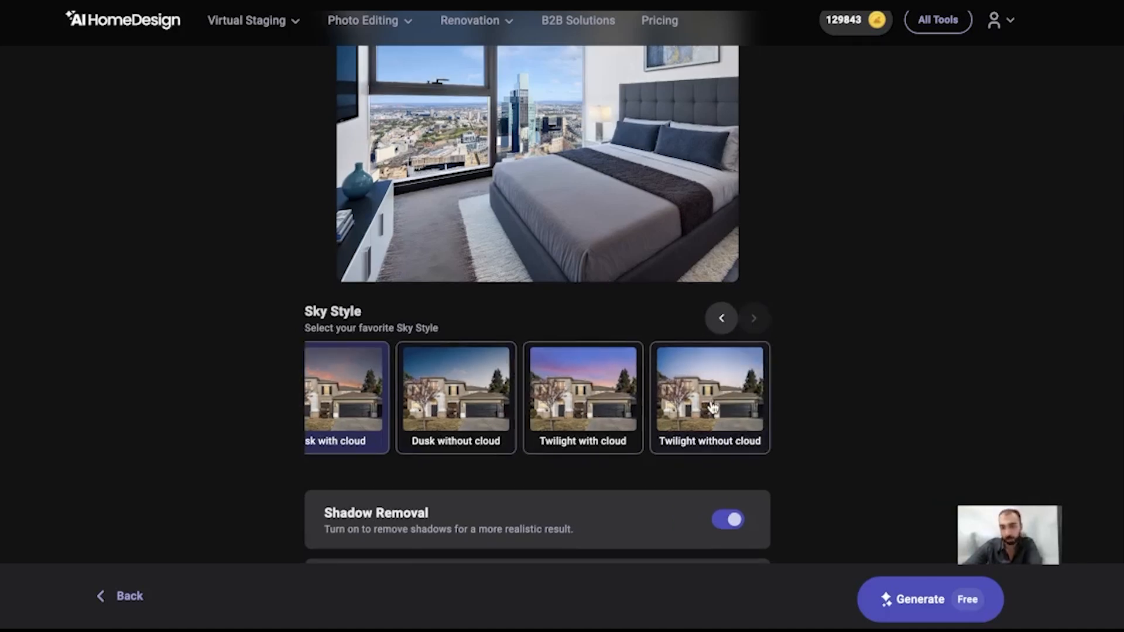
{"action": "left_click", "coordinate": [726, 317]}
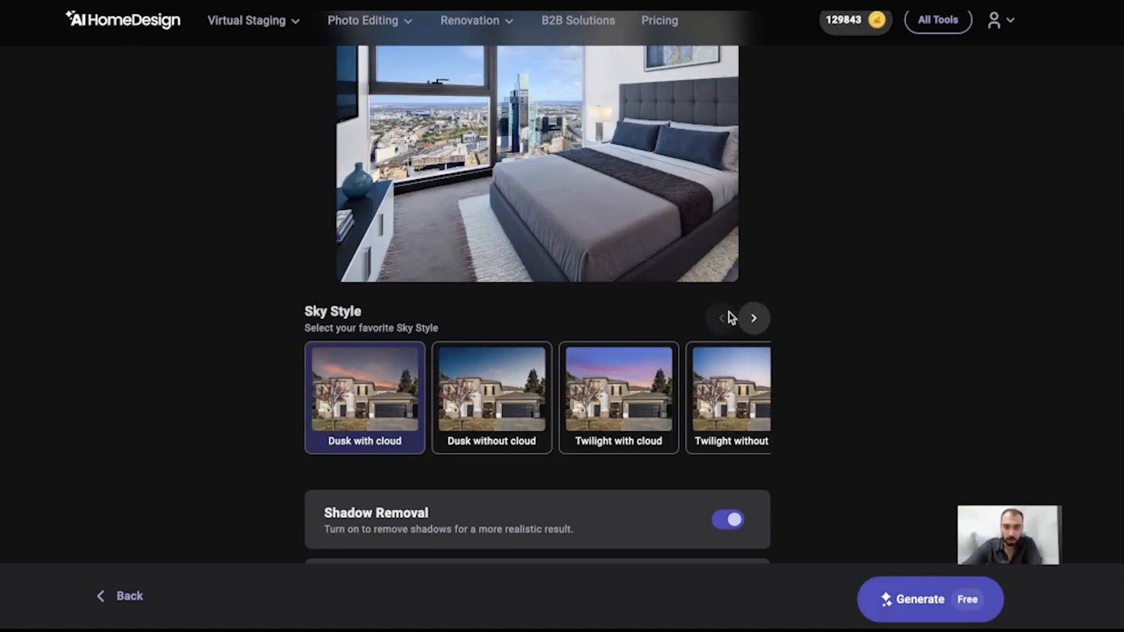
{"action": "left_click", "coordinate": [634, 372]}
{"action": "scroll", "coordinate": [635, 374], "scroll_direction": "up", "scroll_amount": 3}
{"action": "scroll", "coordinate": [643, 377], "scroll_direction": "down", "scroll_amount": 4}
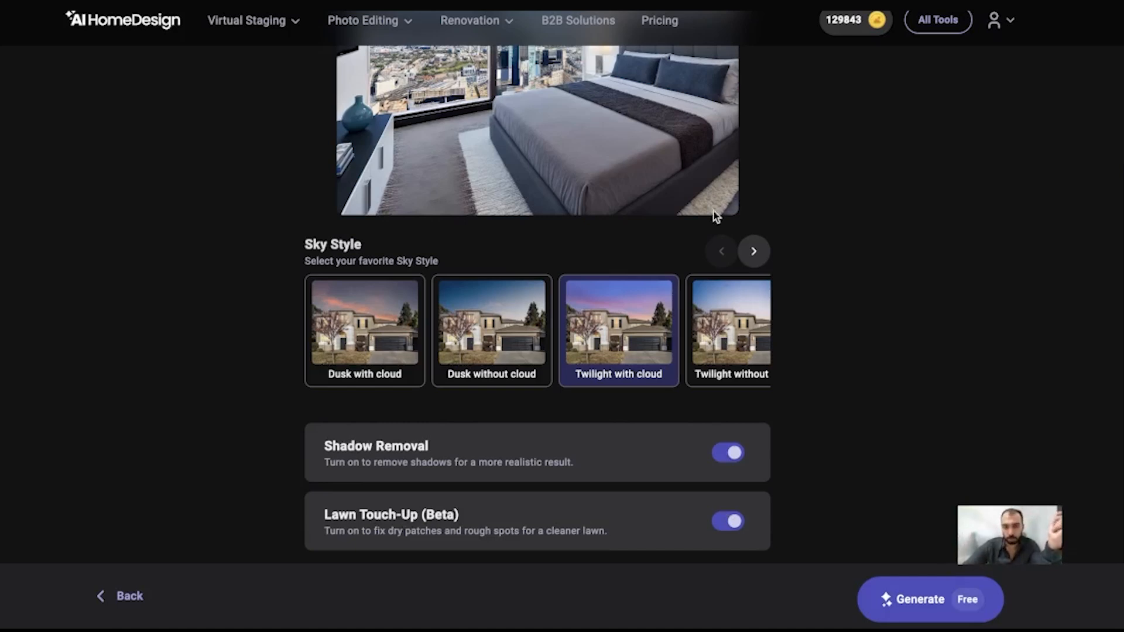
{"action": "left_click", "coordinate": [919, 597]}
{"action": "scroll", "coordinate": [909, 496], "scroll_direction": "up", "scroll_amount": 1}
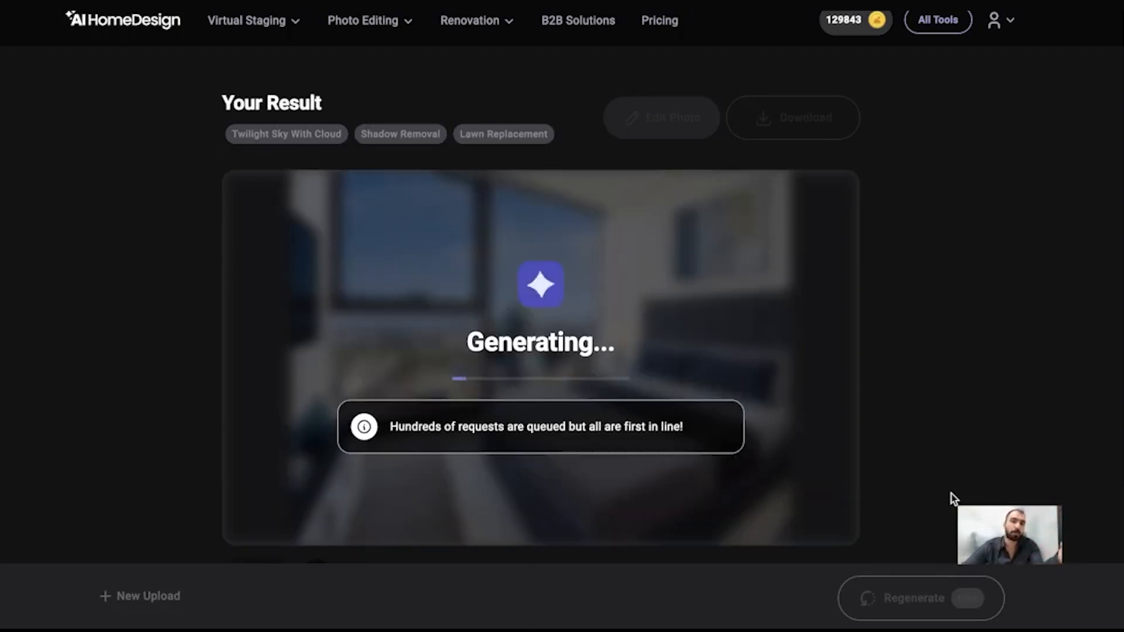
Step: Compare the generated twilight bedroom photo with the original by moving the before/after divider across the image
{"action": "scroll", "coordinate": [951, 493], "scroll_direction": "down", "scroll_amount": 2}
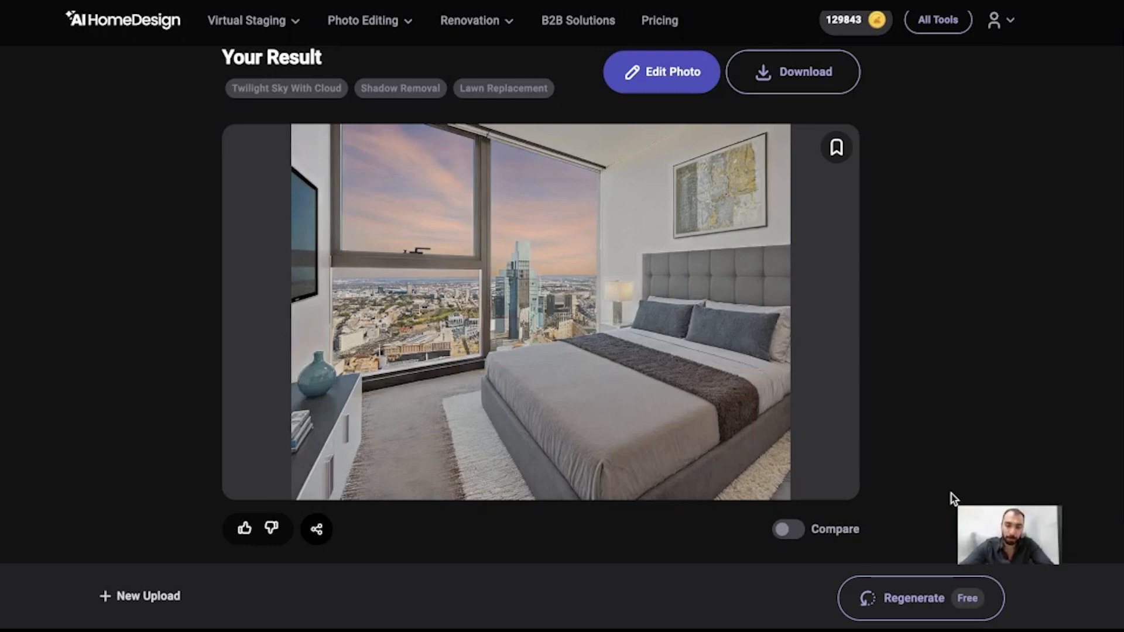
{"action": "scroll", "coordinate": [950, 494], "scroll_direction": "down", "scroll_amount": 1}
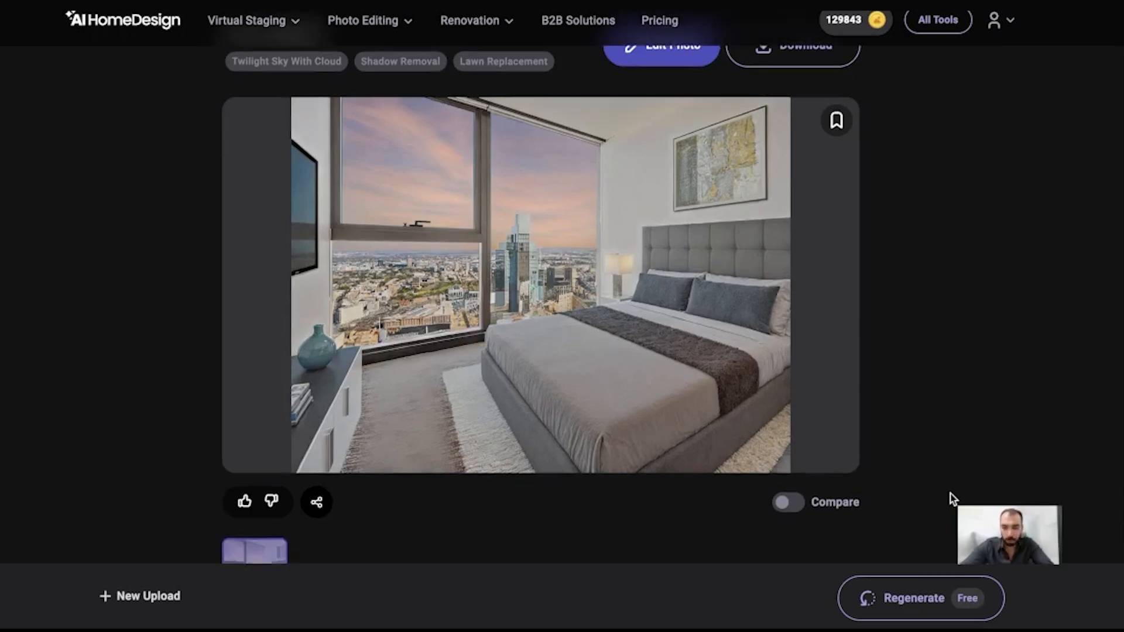
{"action": "left_click", "coordinate": [797, 505]}
{"action": "left_click_drag", "start_coordinate": [540, 375], "coordinate": [321, 282]}
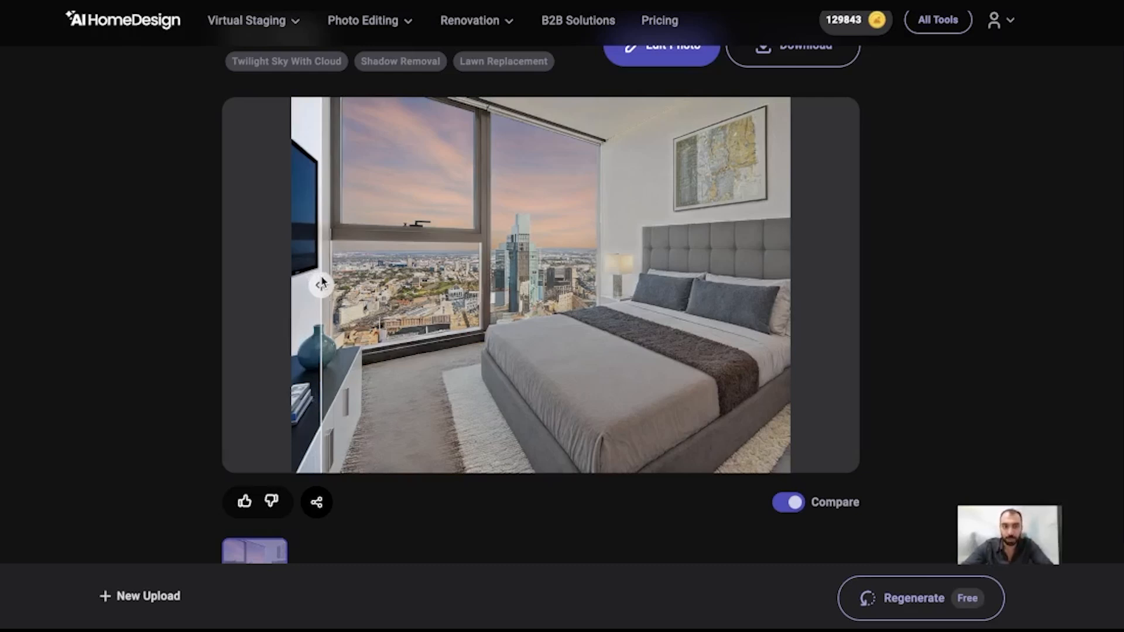
Step: Open the twilight bedroom photo for editing, try the deep blue replacement sky with the orange-pink horizon, and open the Darkness settings
{"action": "scroll", "coordinate": [322, 283], "scroll_direction": "up", "scroll_amount": 2}
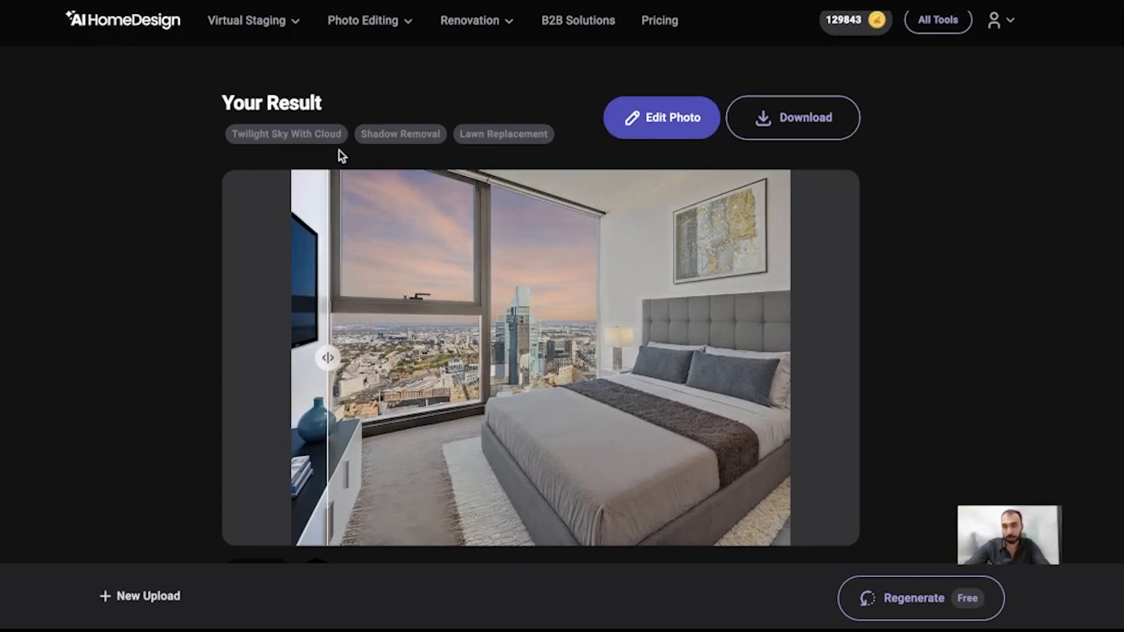
{"action": "left_click", "coordinate": [638, 140]}
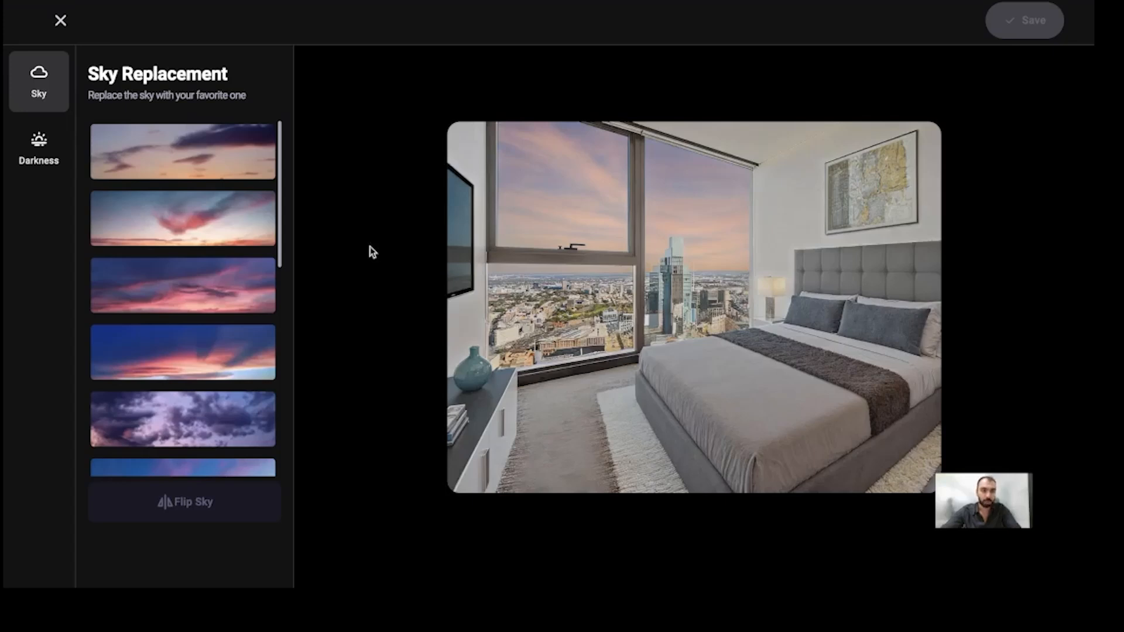
{"action": "scroll", "coordinate": [225, 318], "scroll_direction": "down", "scroll_amount": 3}
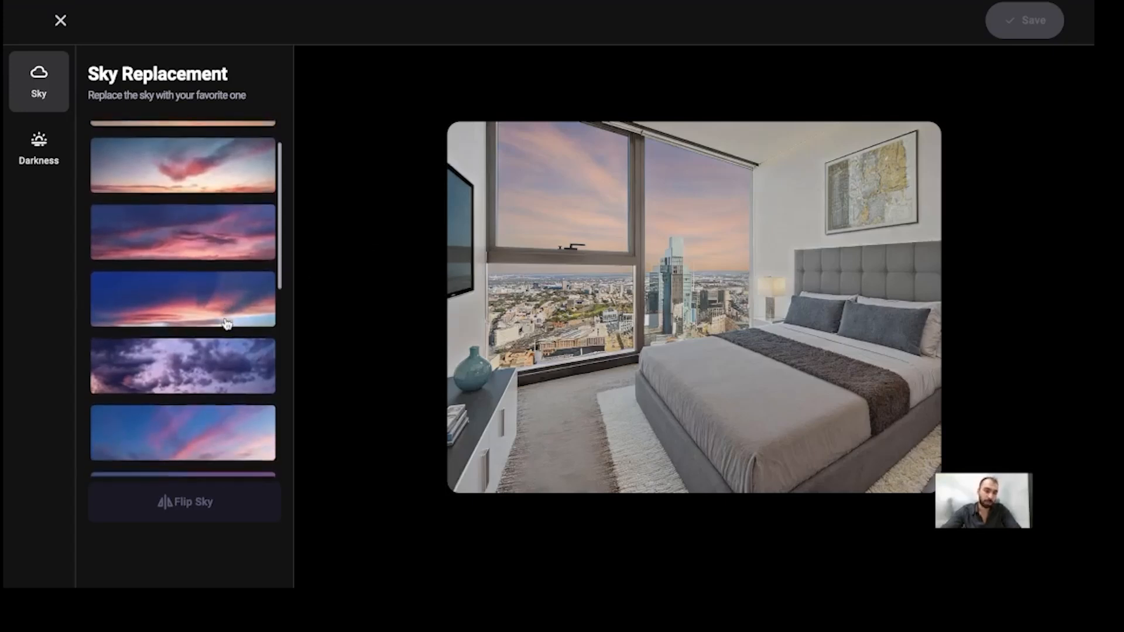
{"action": "scroll", "coordinate": [227, 323], "scroll_direction": "down", "scroll_amount": 10}
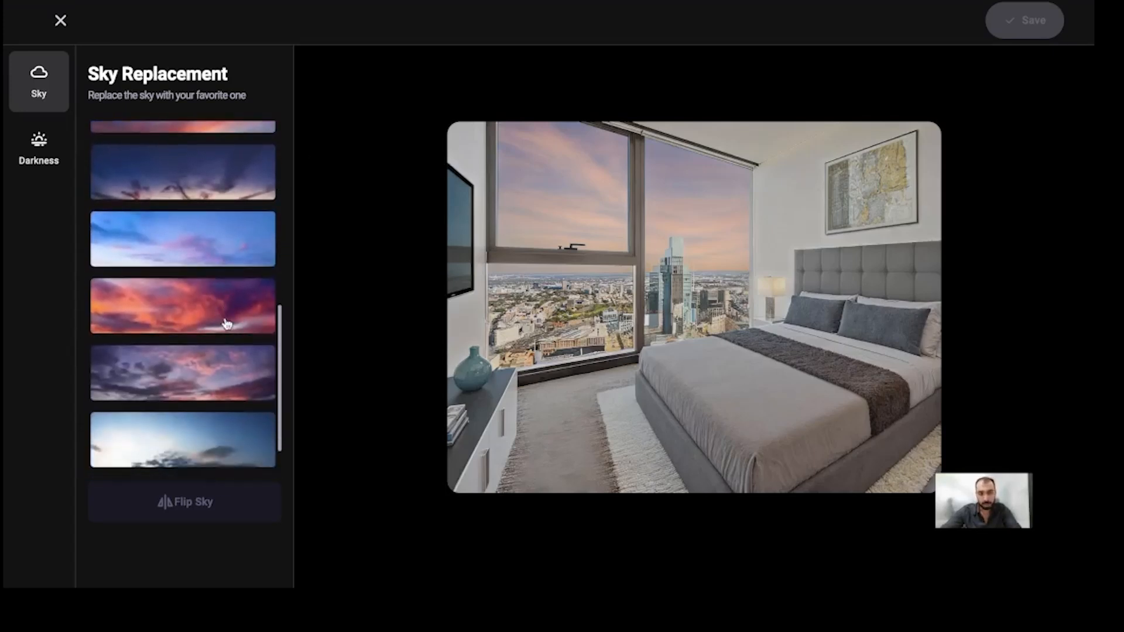
{"action": "scroll", "coordinate": [227, 324], "scroll_direction": "down", "scroll_amount": 2}
{"action": "scroll", "coordinate": [226, 324], "scroll_direction": "up", "scroll_amount": 5}
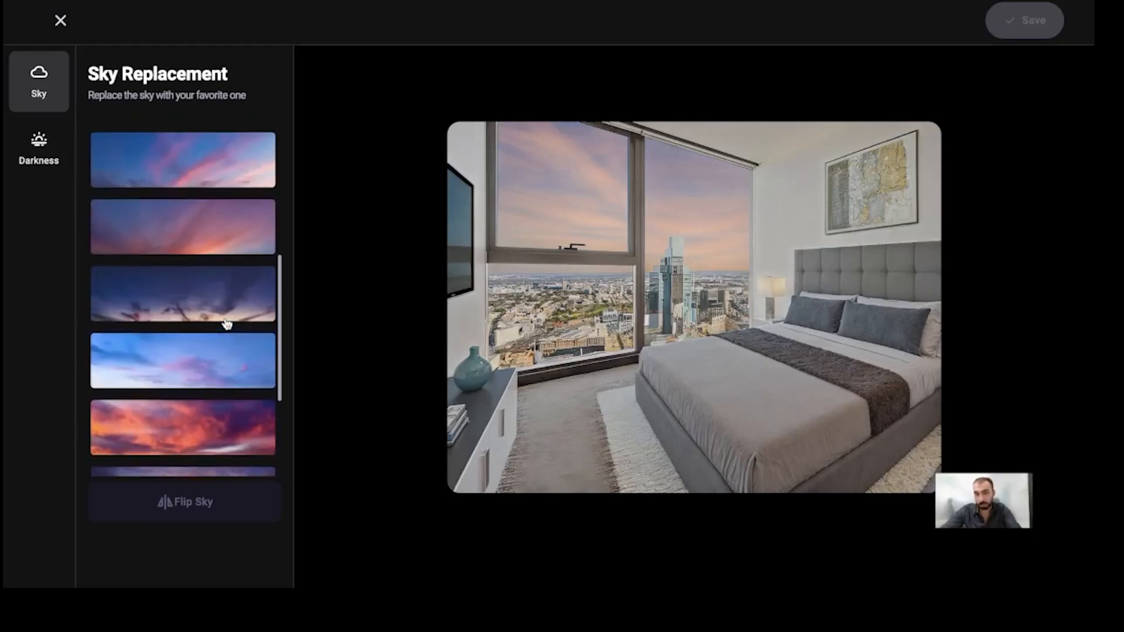
{"action": "scroll", "coordinate": [227, 322], "scroll_direction": "up", "scroll_amount": 1}
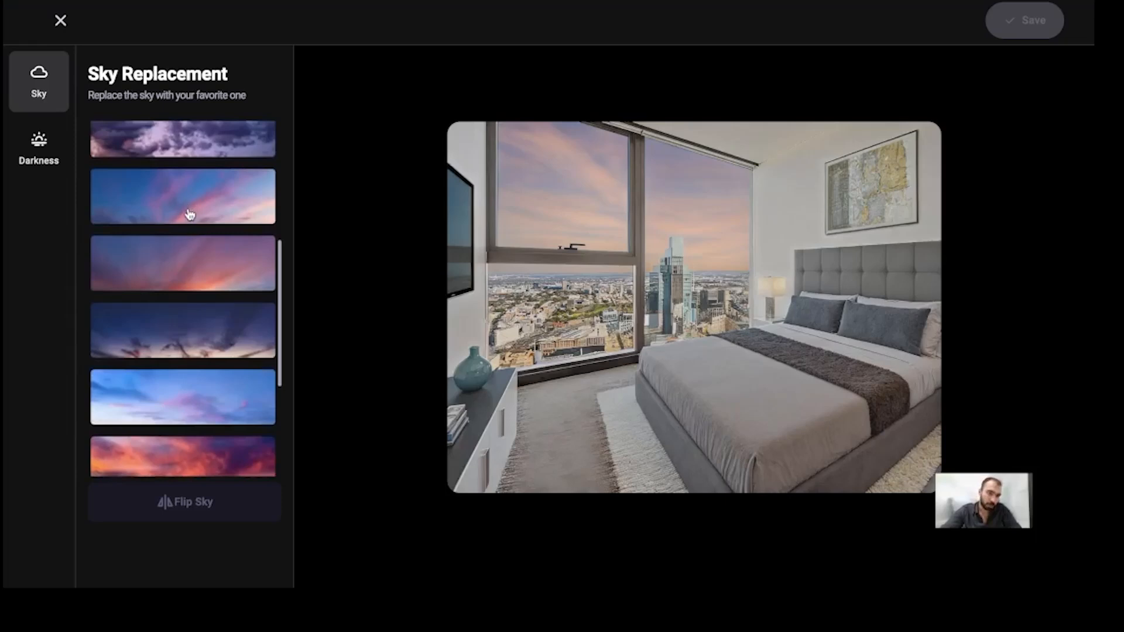
{"action": "scroll", "coordinate": [187, 213], "scroll_direction": "up", "scroll_amount": 3}
{"action": "left_click", "coordinate": [184, 181]}
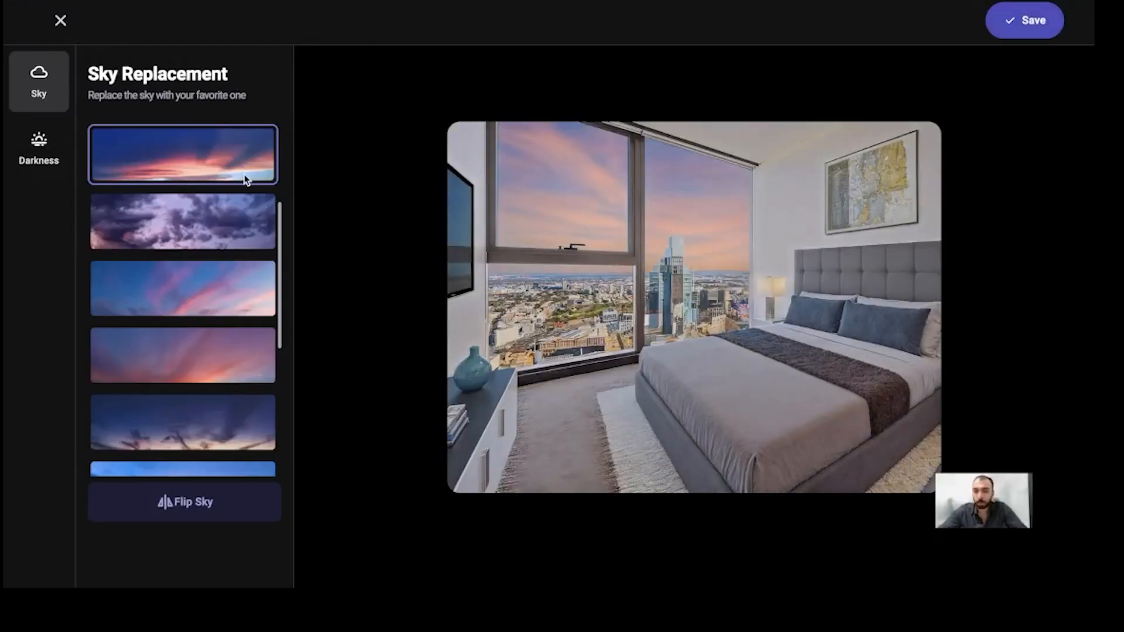
{"action": "scroll", "coordinate": [244, 174], "scroll_direction": "up", "scroll_amount": 4}
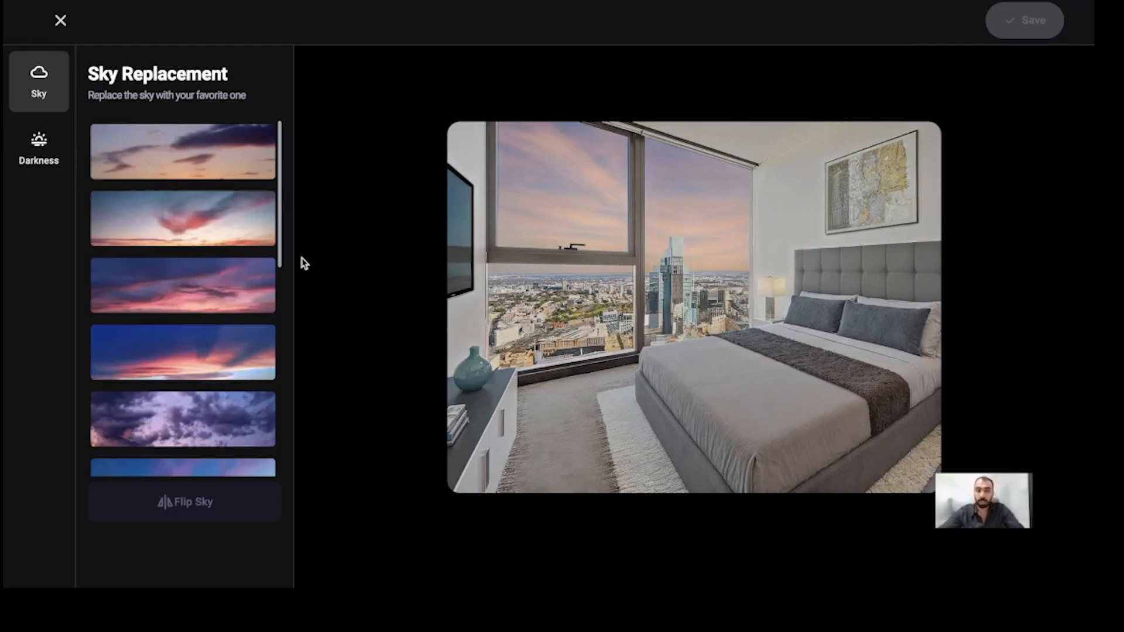
{"action": "left_click", "coordinate": [39, 142]}
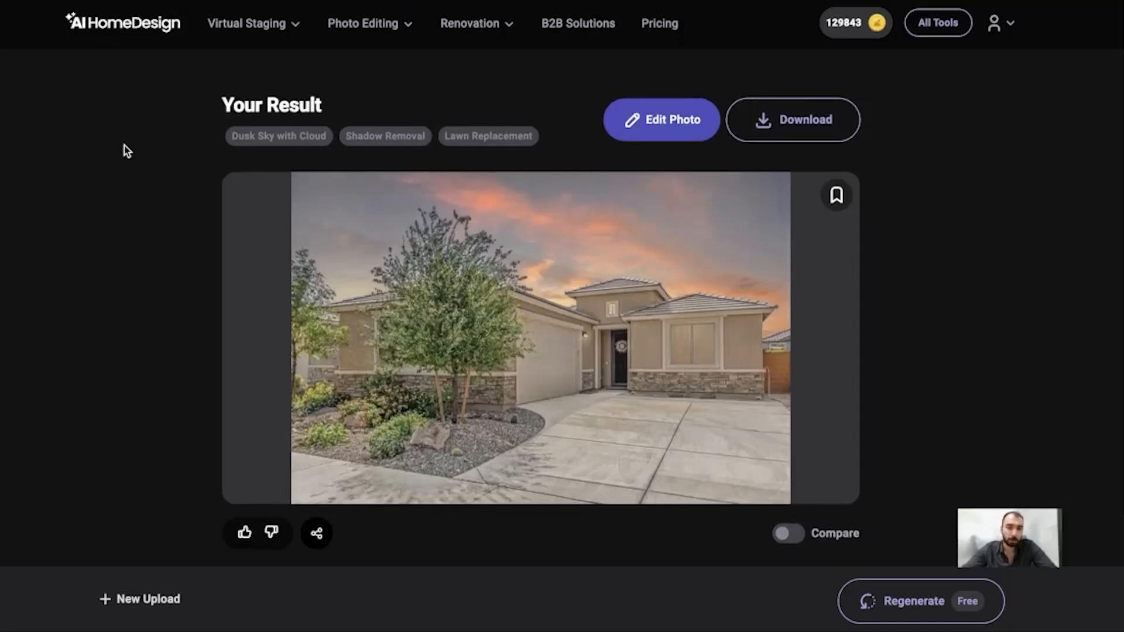
Step: Edit the dusk exterior house photo by trying the Dark level, setting House Darkness to Darker, and saving the result
{"action": "left_click", "coordinate": [630, 134]}
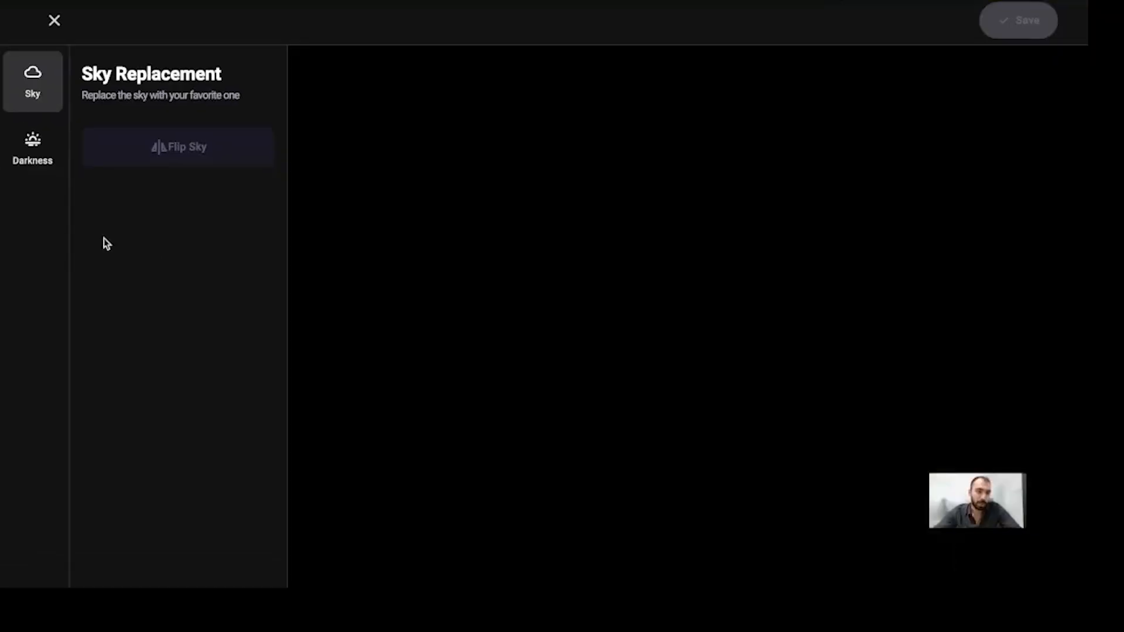
{"action": "left_click", "coordinate": [48, 139]}
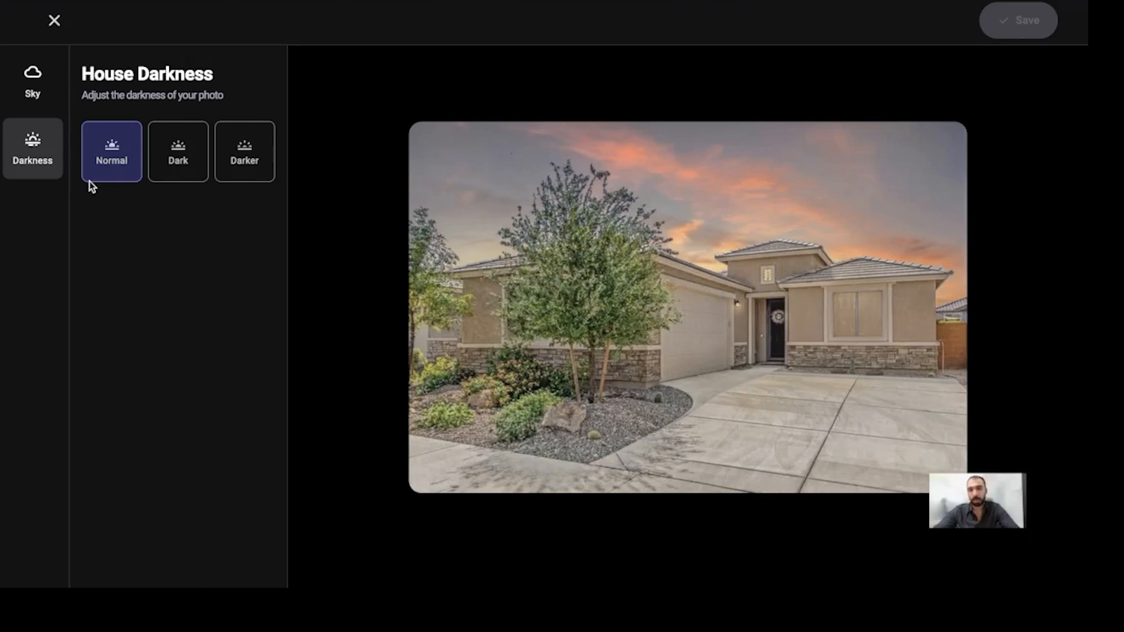
{"action": "left_click", "coordinate": [179, 156]}
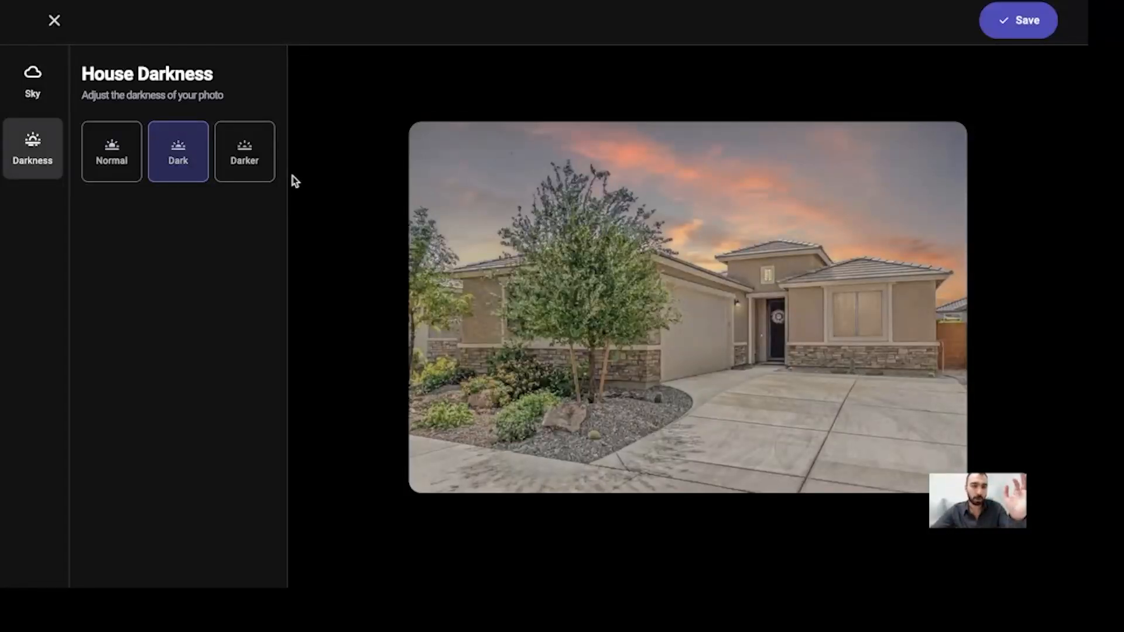
{"action": "left_click", "coordinate": [262, 177]}
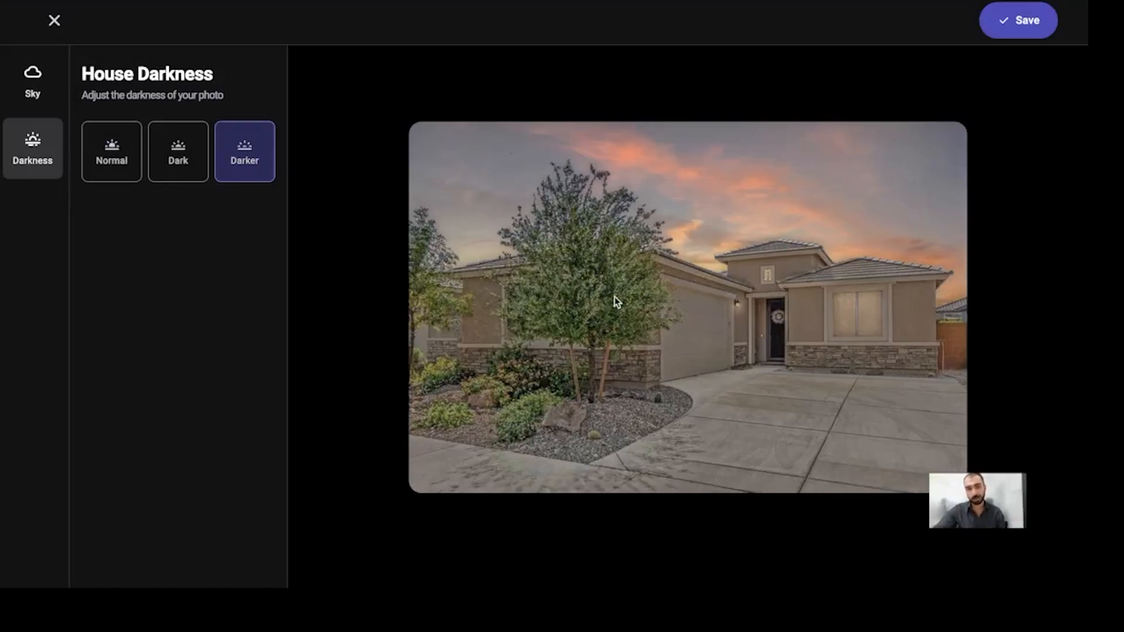
{"action": "left_click", "coordinate": [1016, 25]}
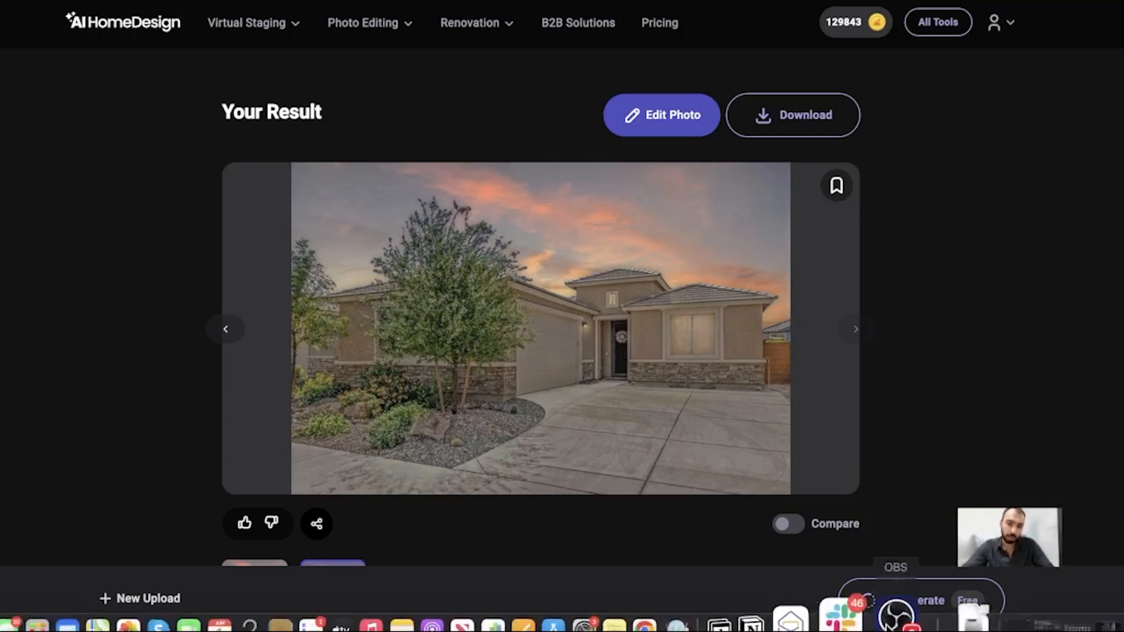
Step: Regenerate the house photo with the Twilight with cloud sky style, with Shadow Removal and Lawn Touch-Up turned off
{"action": "left_click", "coordinate": [913, 594]}
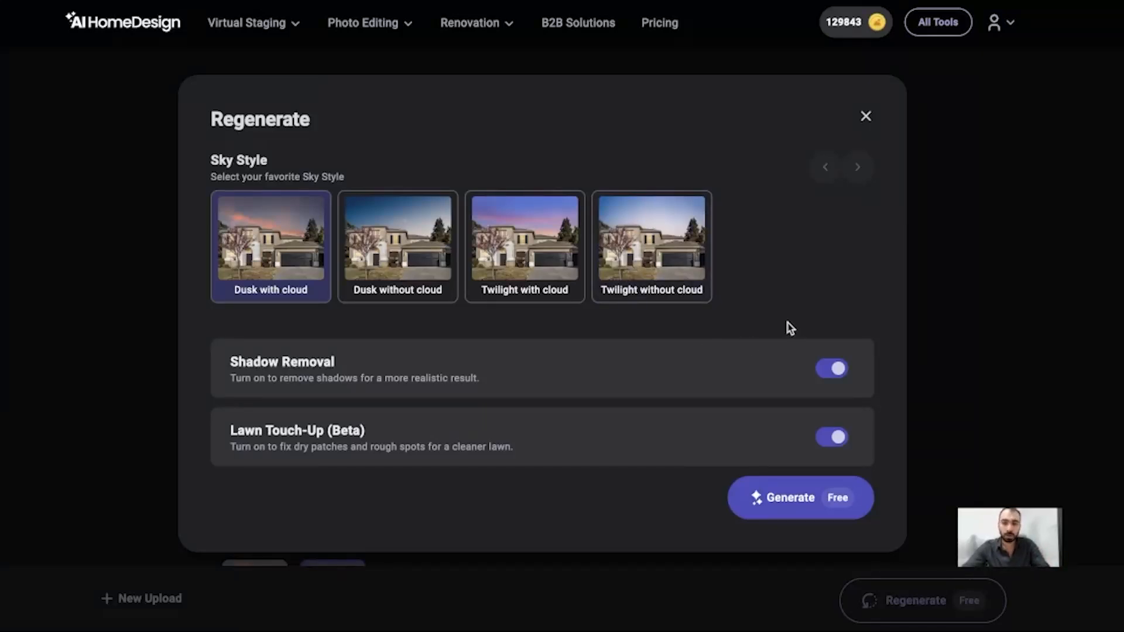
{"action": "left_click", "coordinate": [830, 368]}
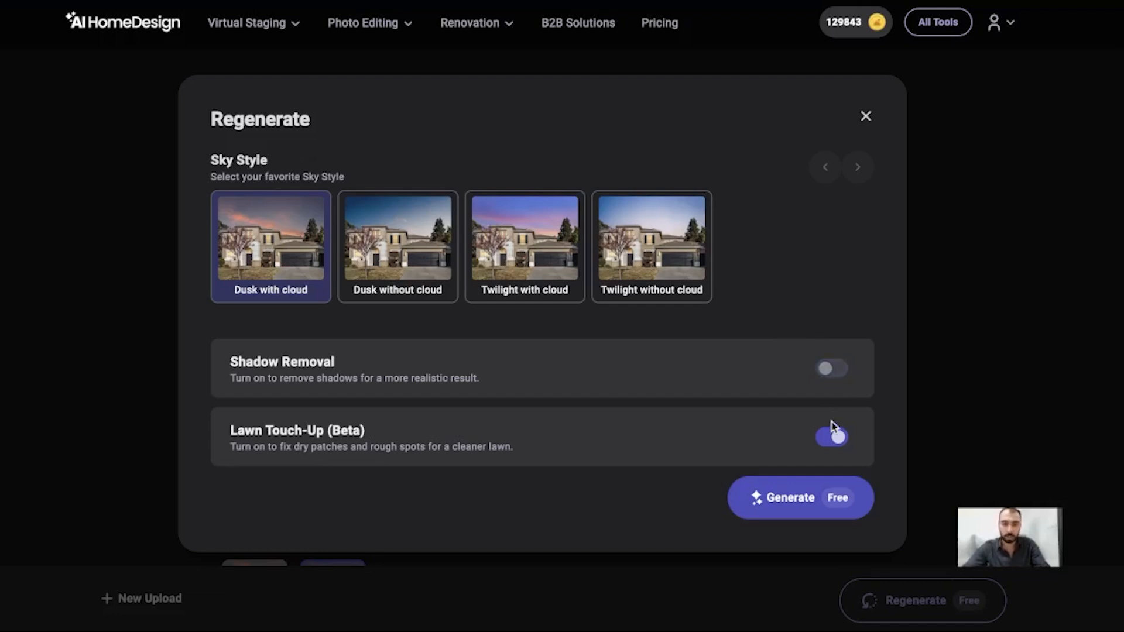
{"action": "left_click", "coordinate": [831, 439]}
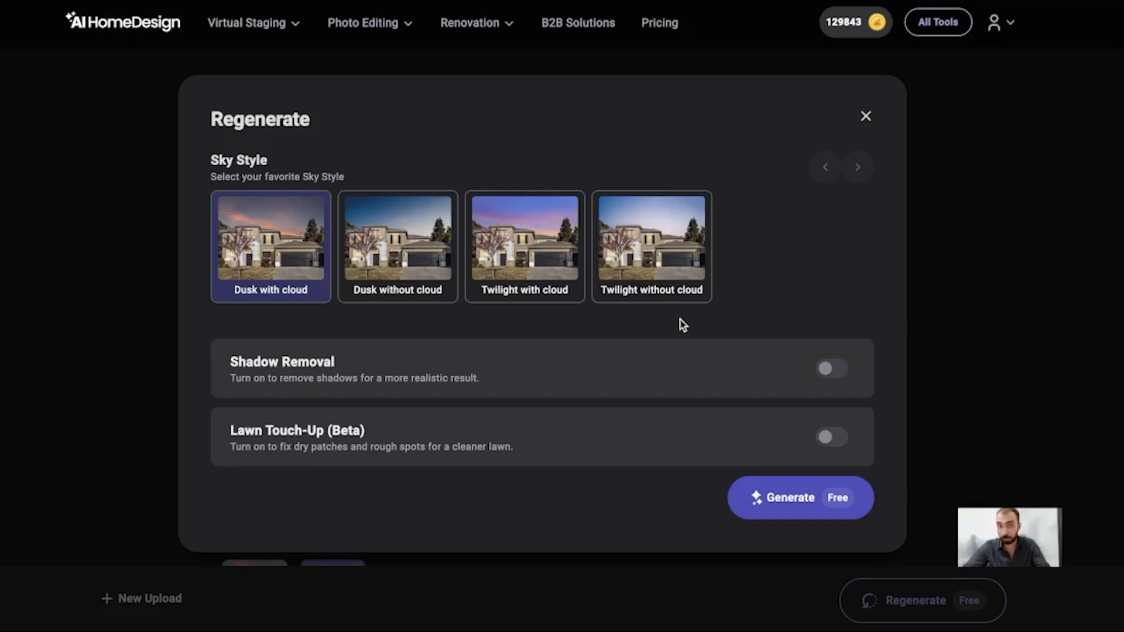
{"action": "left_click", "coordinate": [503, 285]}
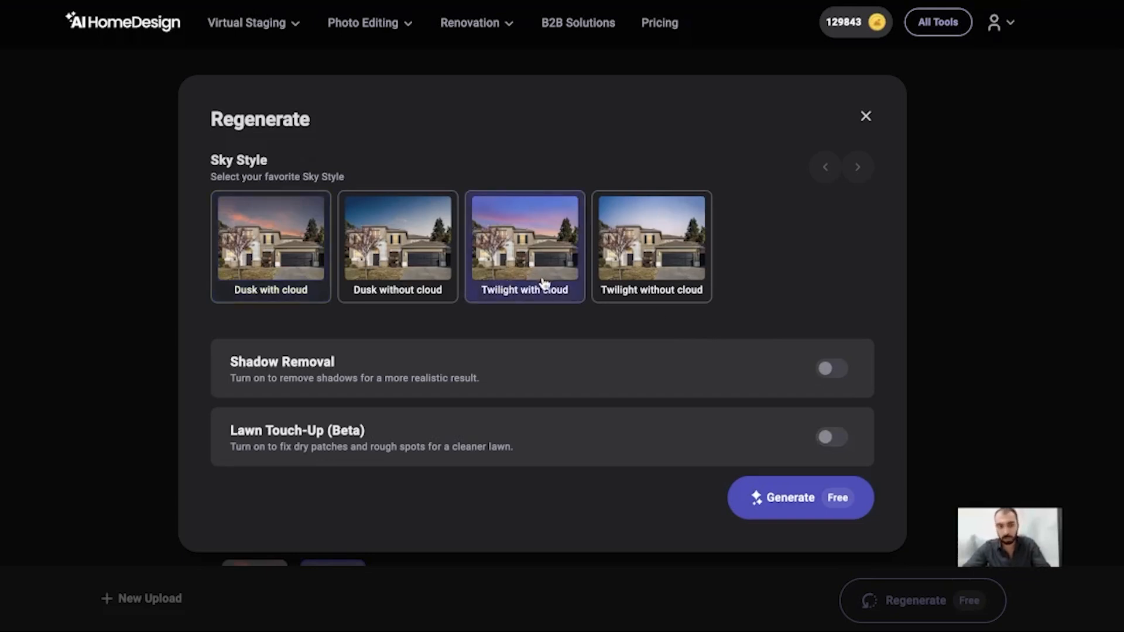
{"action": "left_click", "coordinate": [797, 502]}
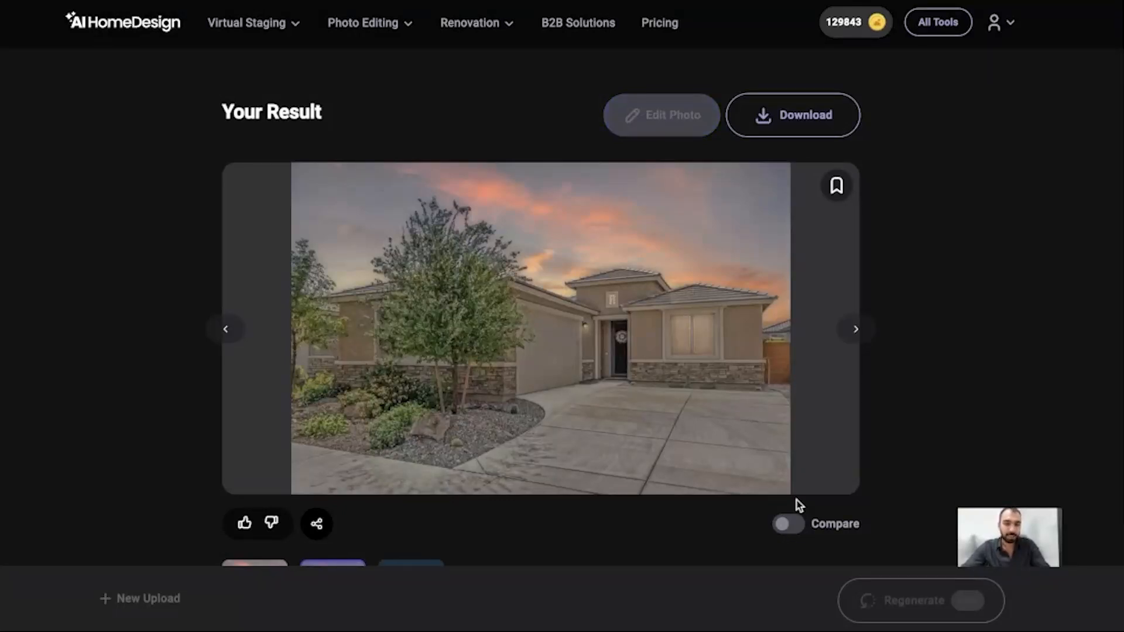
Step: Compare the darker dusk and new twilight versions of the house photo, and view the twilight version's download options
{"action": "scroll", "coordinate": [799, 505], "scroll_direction": "down", "scroll_amount": 2}
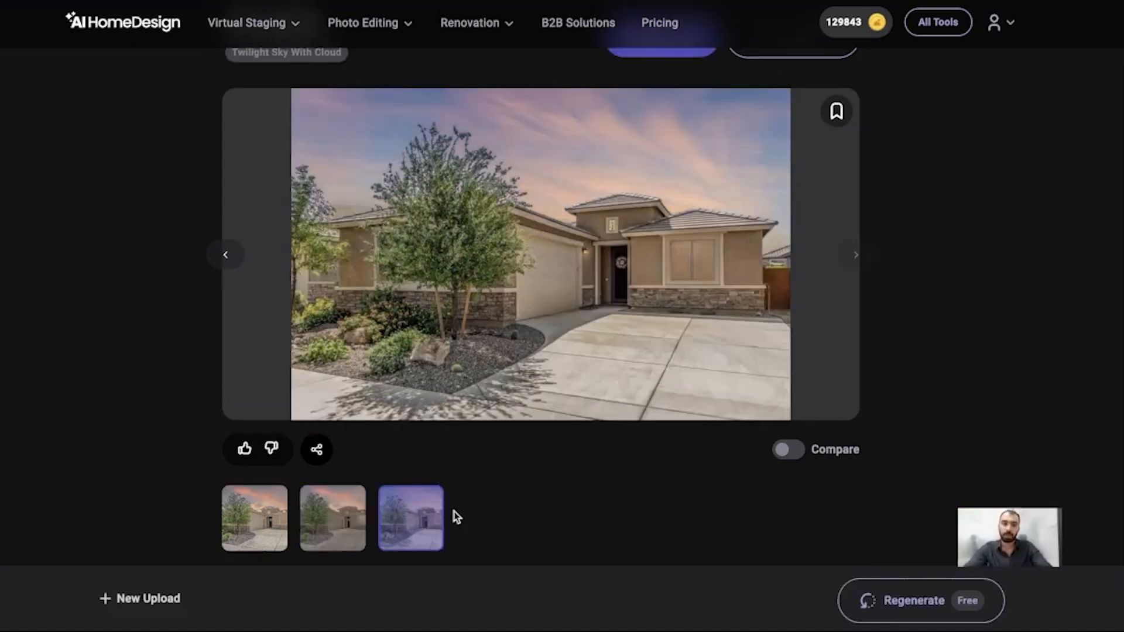
{"action": "left_click", "coordinate": [355, 523]}
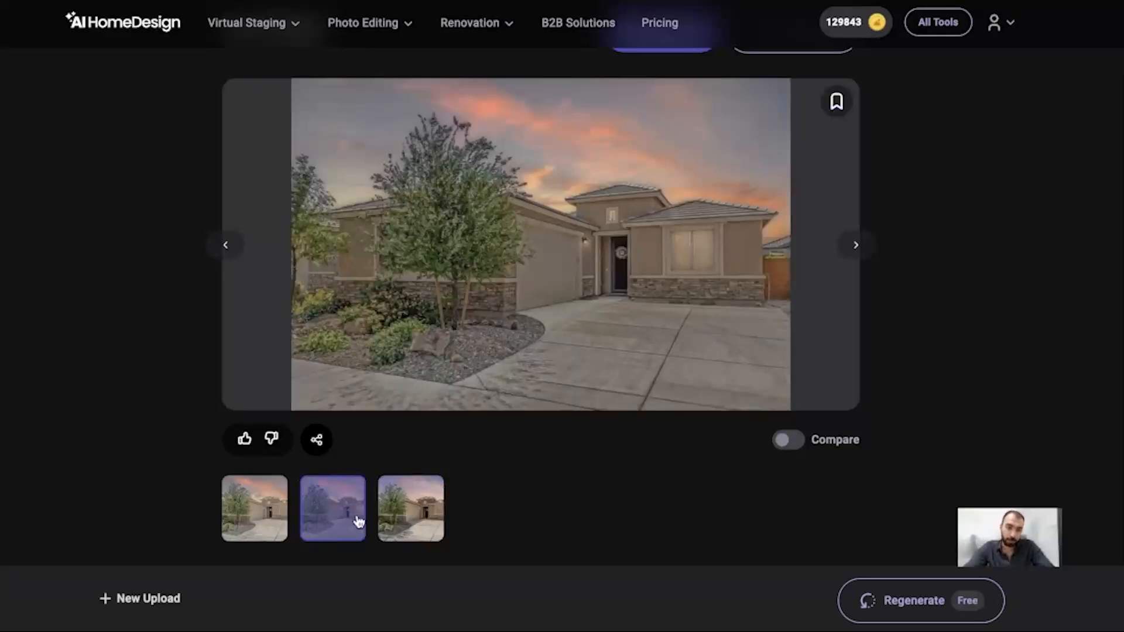
{"action": "left_click", "coordinate": [439, 516]}
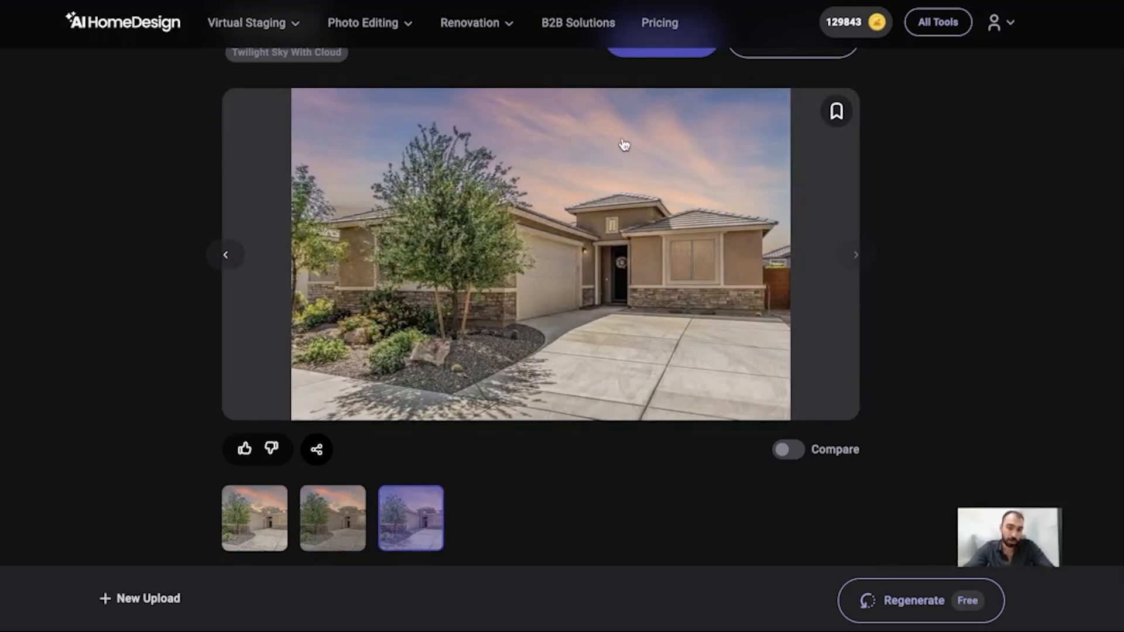
{"action": "scroll", "coordinate": [624, 145], "scroll_direction": "up", "scroll_amount": 3}
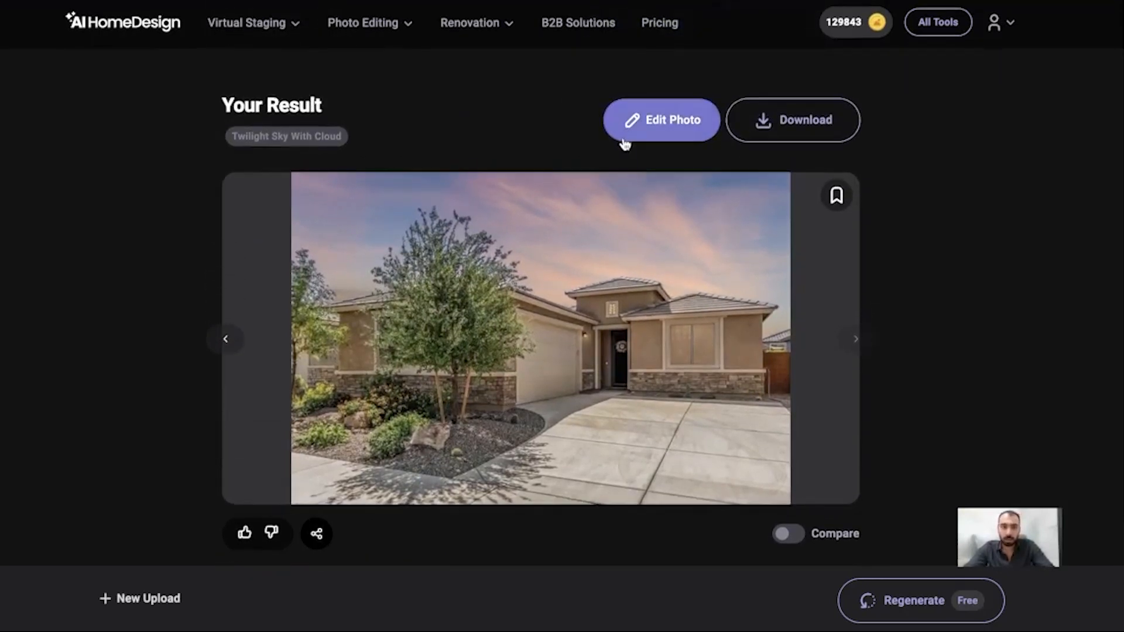
{"action": "left_click", "coordinate": [744, 127]}
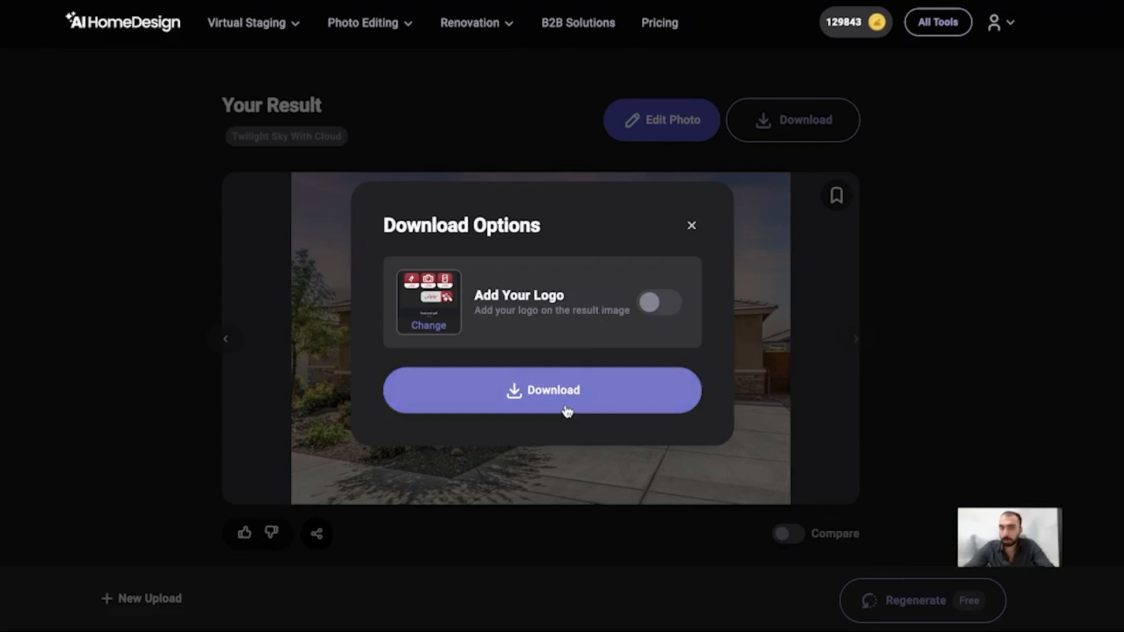
{"action": "left_click", "coordinate": [691, 226]}
Step: Browse the tool categories and start AI Item Removal from the Photo Editing tools
{"action": "left_click", "coordinate": [938, 23]}
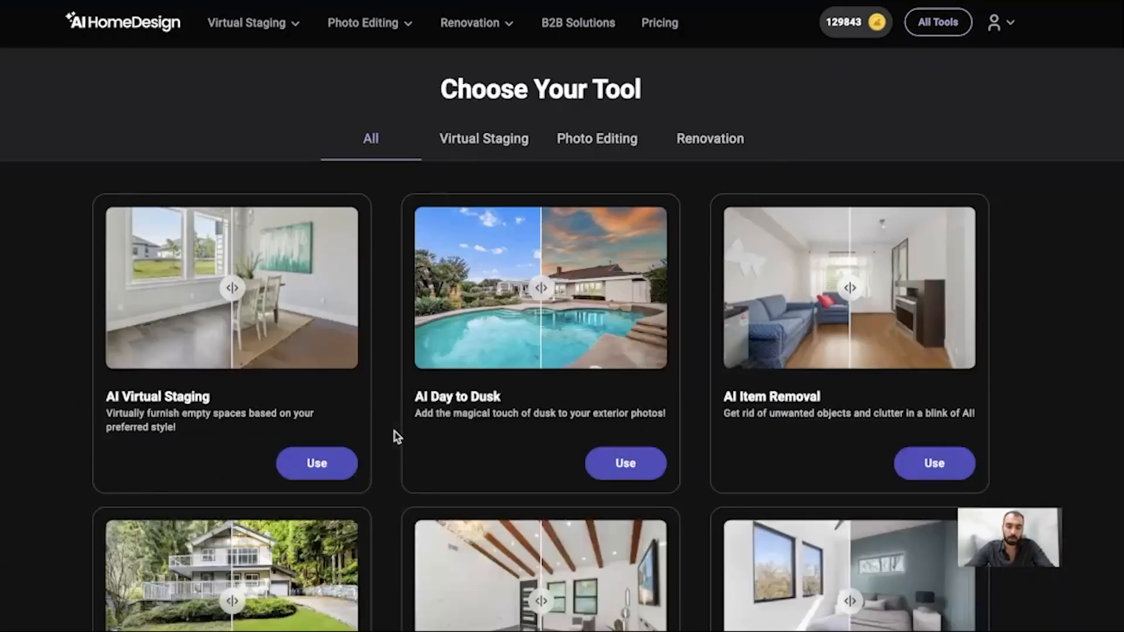
{"action": "scroll", "coordinate": [395, 434], "scroll_direction": "down", "scroll_amount": 1}
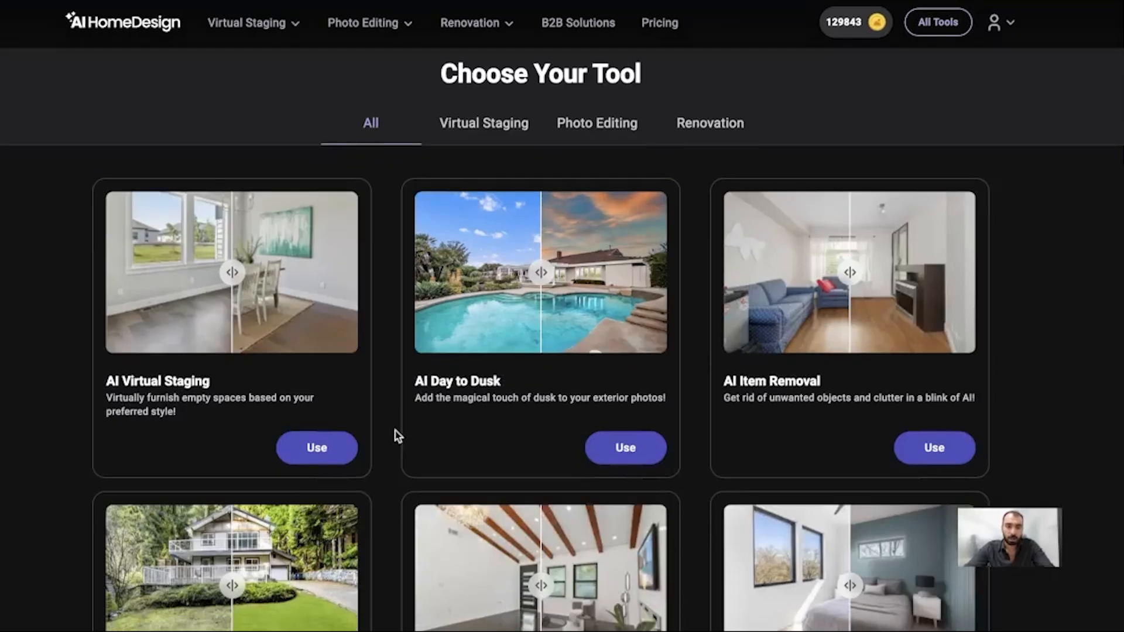
{"action": "left_click", "coordinate": [505, 123]}
{"action": "left_click", "coordinate": [567, 125]}
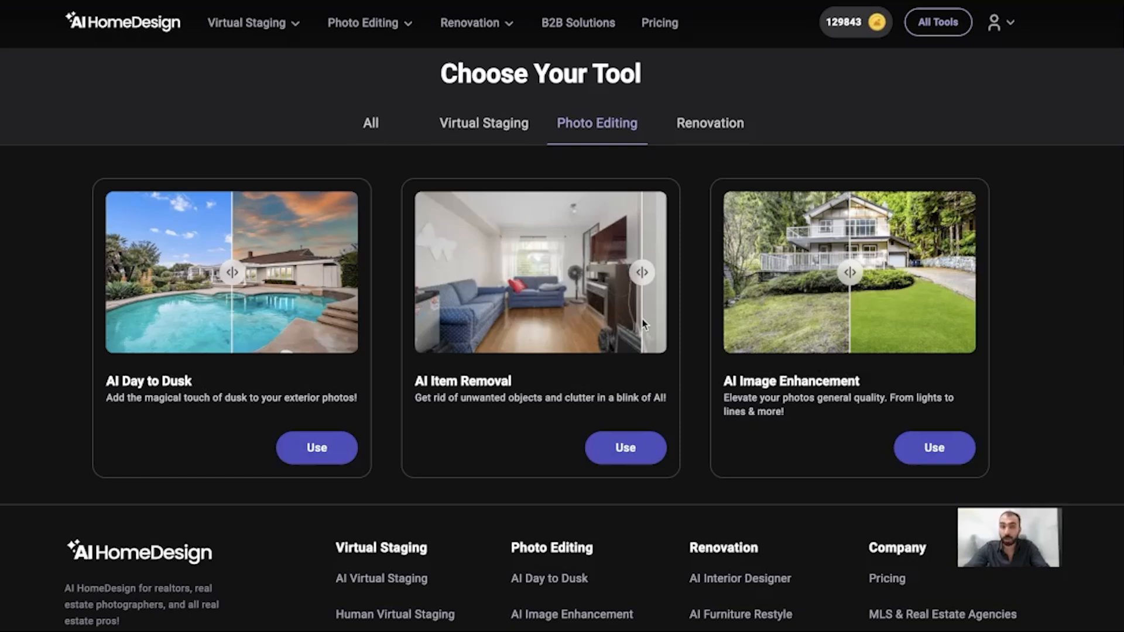
{"action": "left_click", "coordinate": [638, 451]}
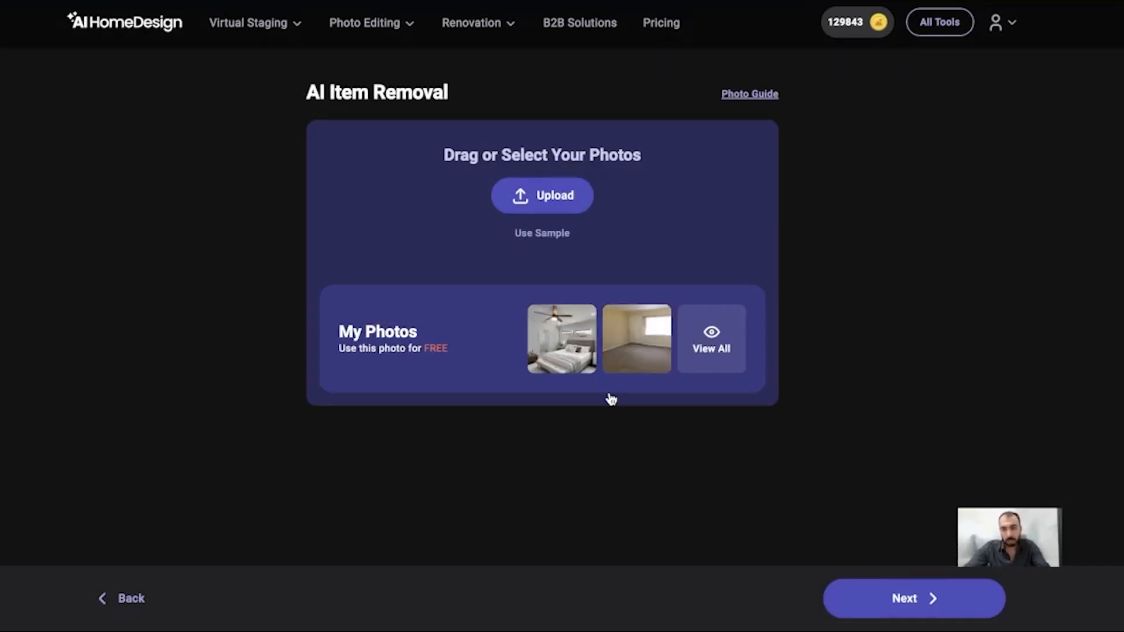
Step: Choose the March 2025 living room photo with the orange sofa from the full My Photos collection
{"action": "left_click", "coordinate": [693, 367]}
{"action": "scroll", "coordinate": [690, 361], "scroll_direction": "down", "scroll_amount": 3}
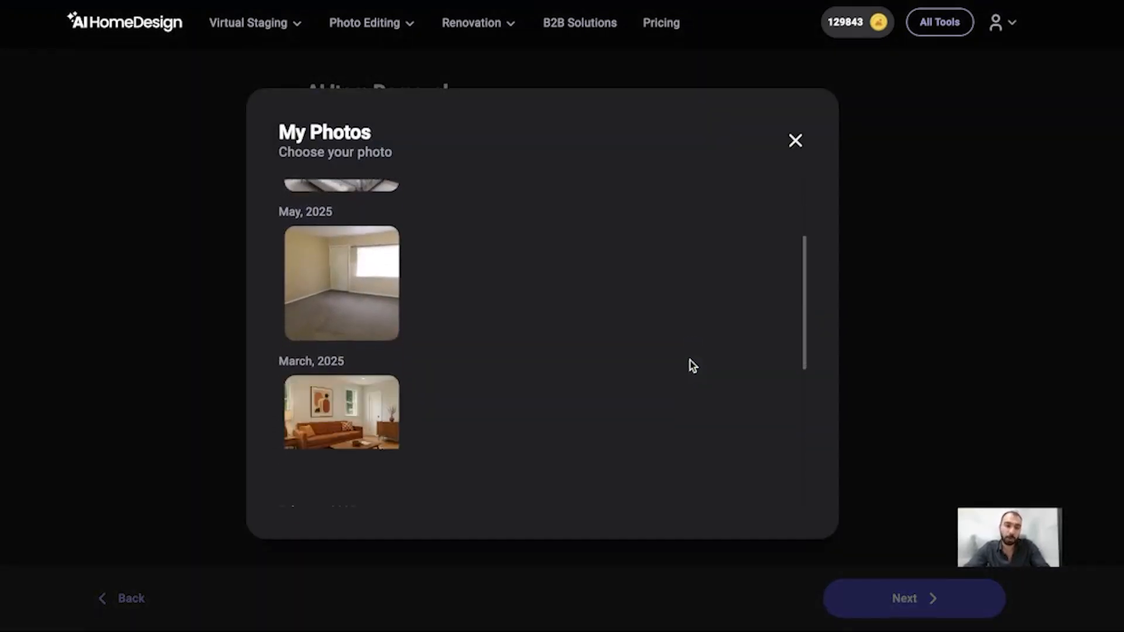
{"action": "left_click", "coordinate": [379, 400]}
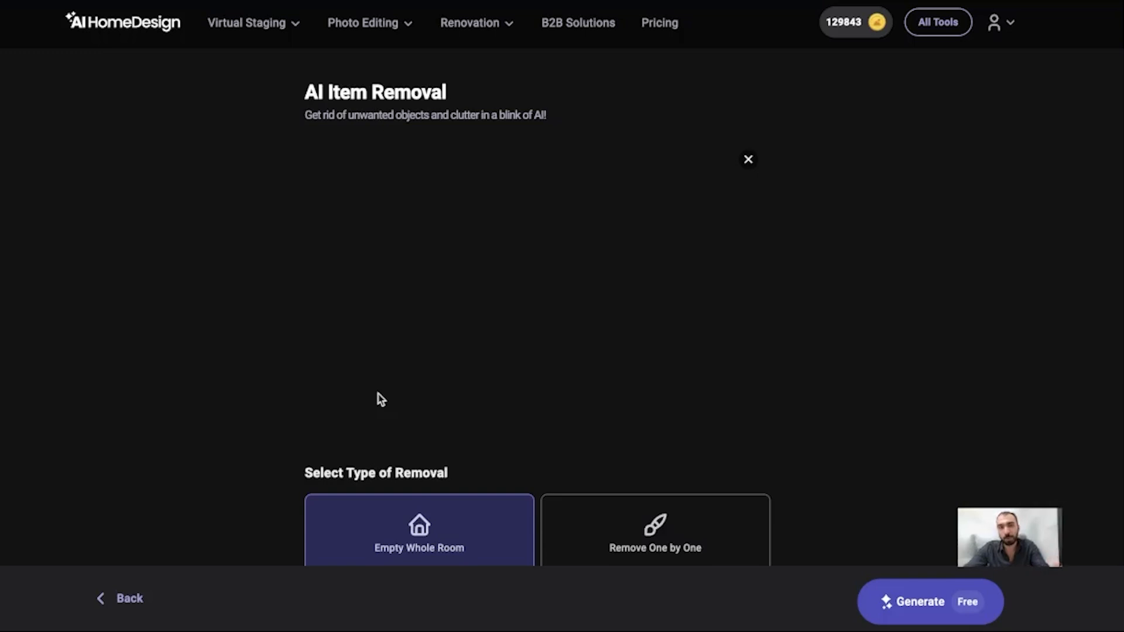
Step: Generate the living room photo with the Empty Whole Room removal type and turn on the comparison with the original
{"action": "scroll", "coordinate": [381, 400], "scroll_direction": "down", "scroll_amount": 1}
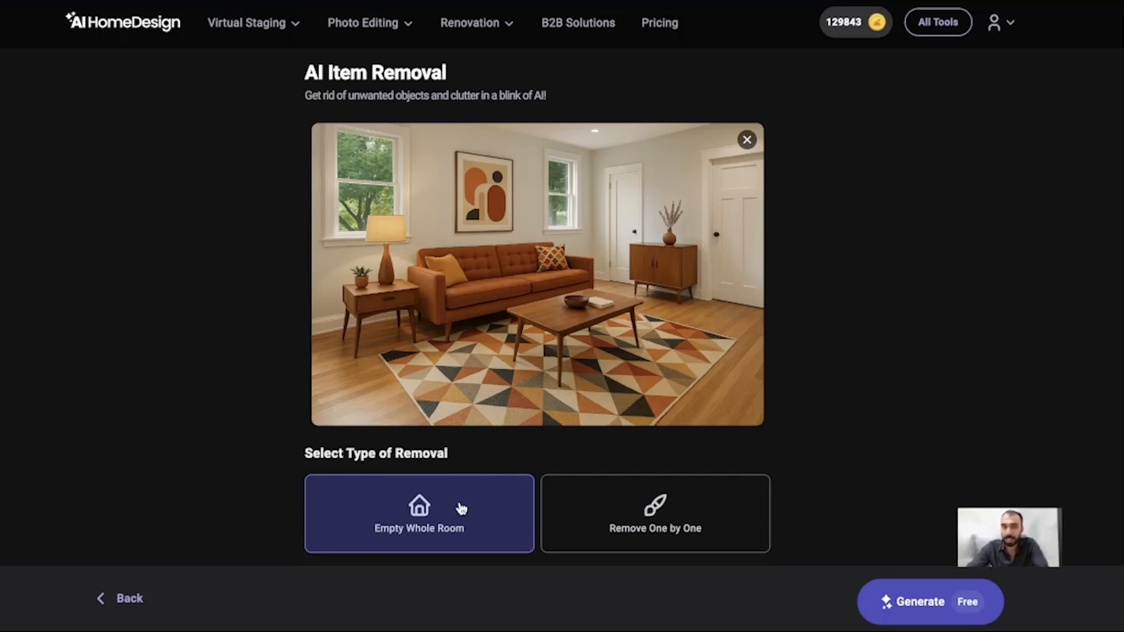
{"action": "left_click", "coordinate": [621, 525]}
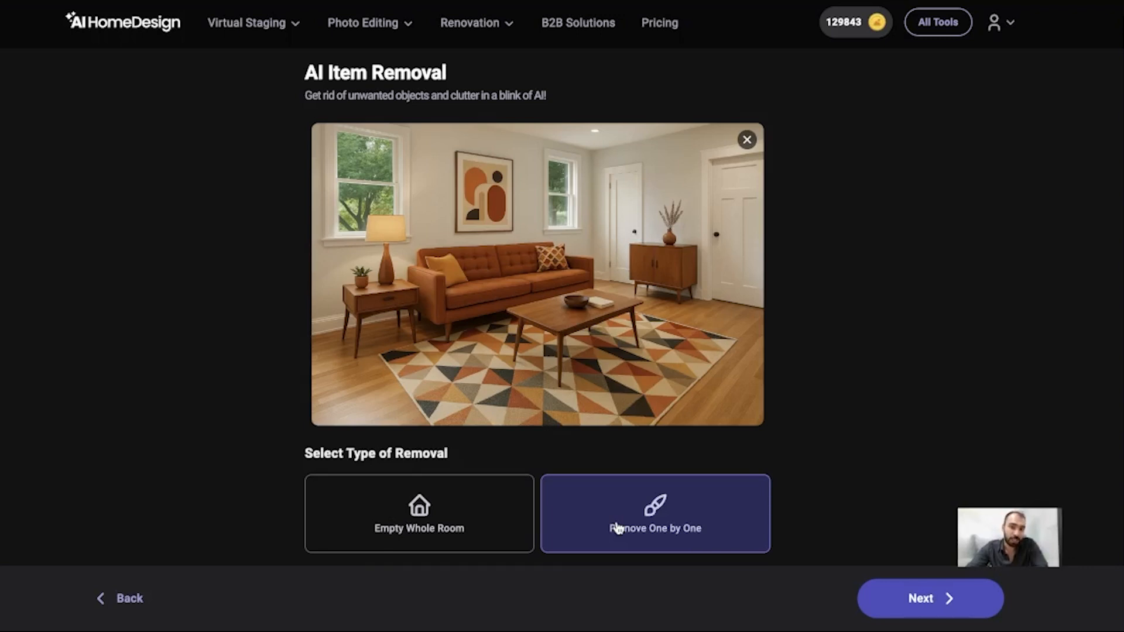
{"action": "left_click", "coordinate": [468, 551]}
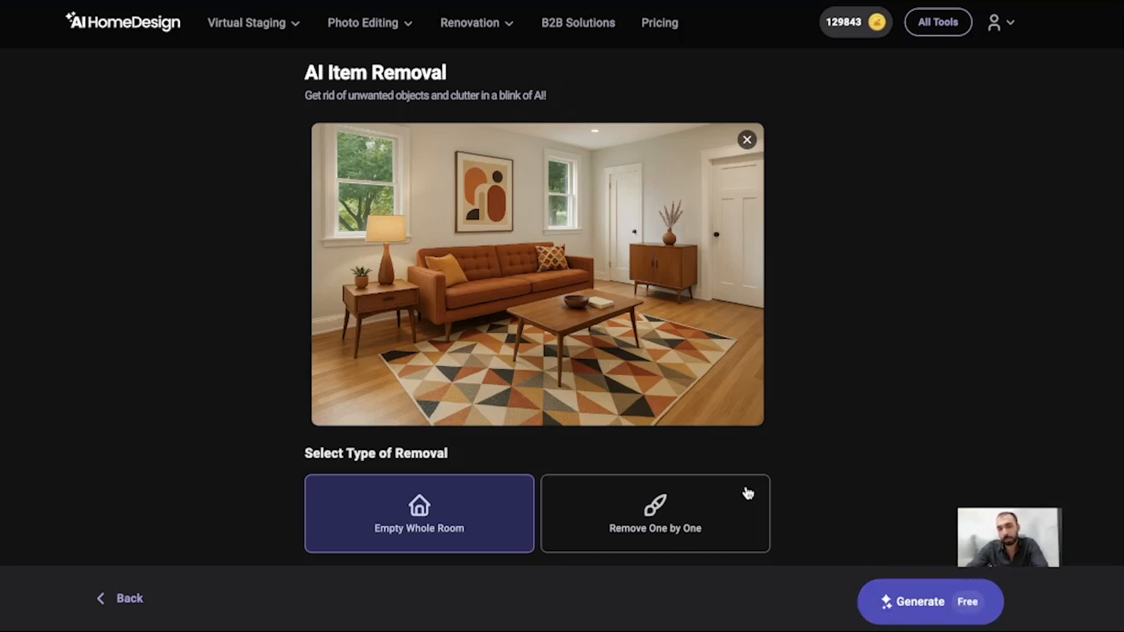
{"action": "left_click", "coordinate": [918, 594]}
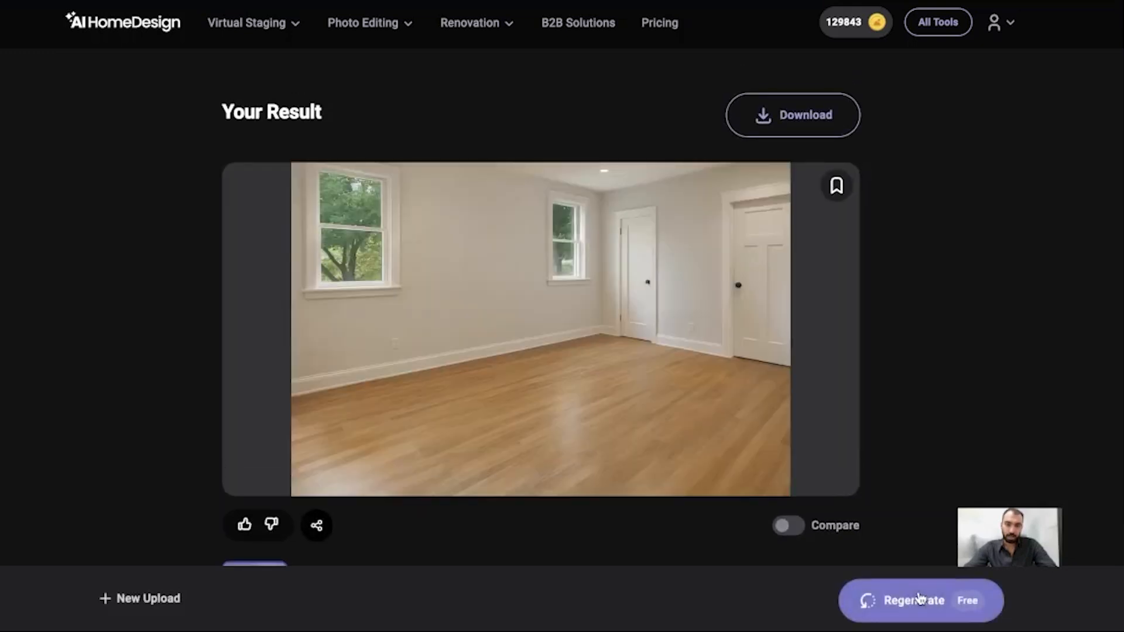
{"action": "scroll", "coordinate": [919, 600], "scroll_direction": "down", "scroll_amount": 1}
{"action": "left_click", "coordinate": [785, 481]}
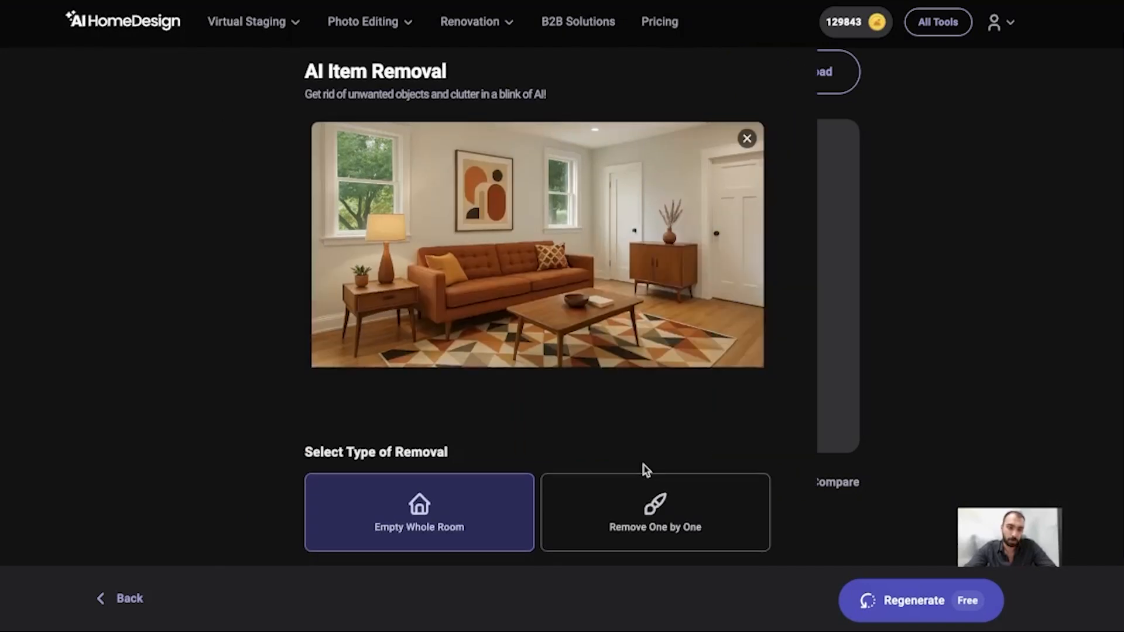
Step: Start the Remove One by One removal on the living room photo and zoom to 200% on the wall art above the sofa
{"action": "left_click", "coordinate": [635, 511]}
{"action": "left_click", "coordinate": [892, 614]}
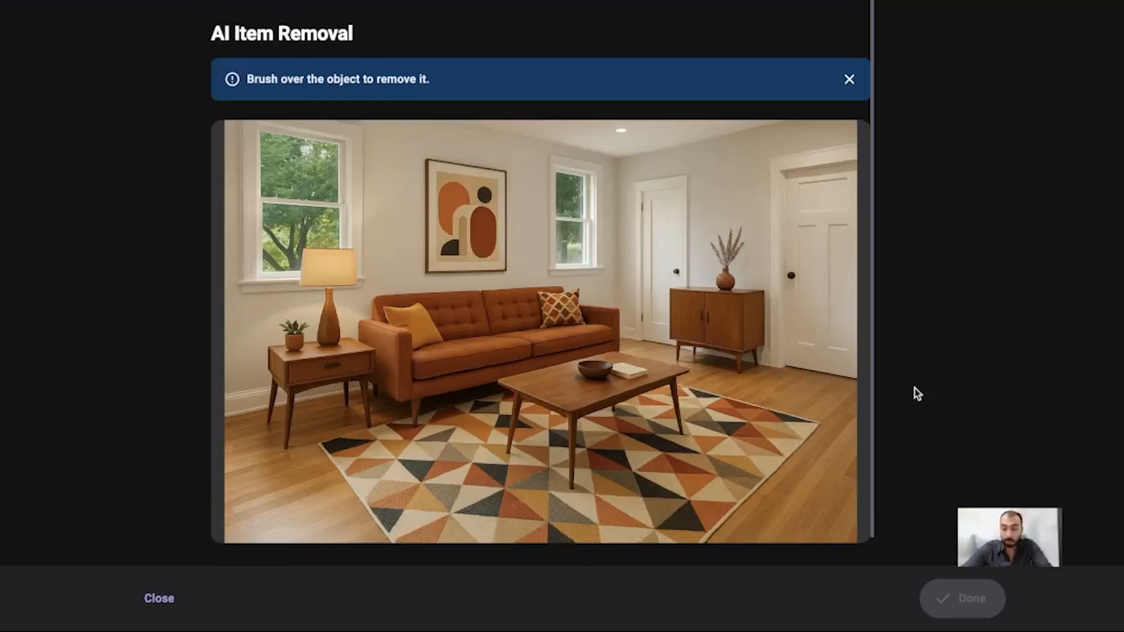
{"action": "scroll", "coordinate": [813, 379], "scroll_direction": "down", "scroll_amount": 2}
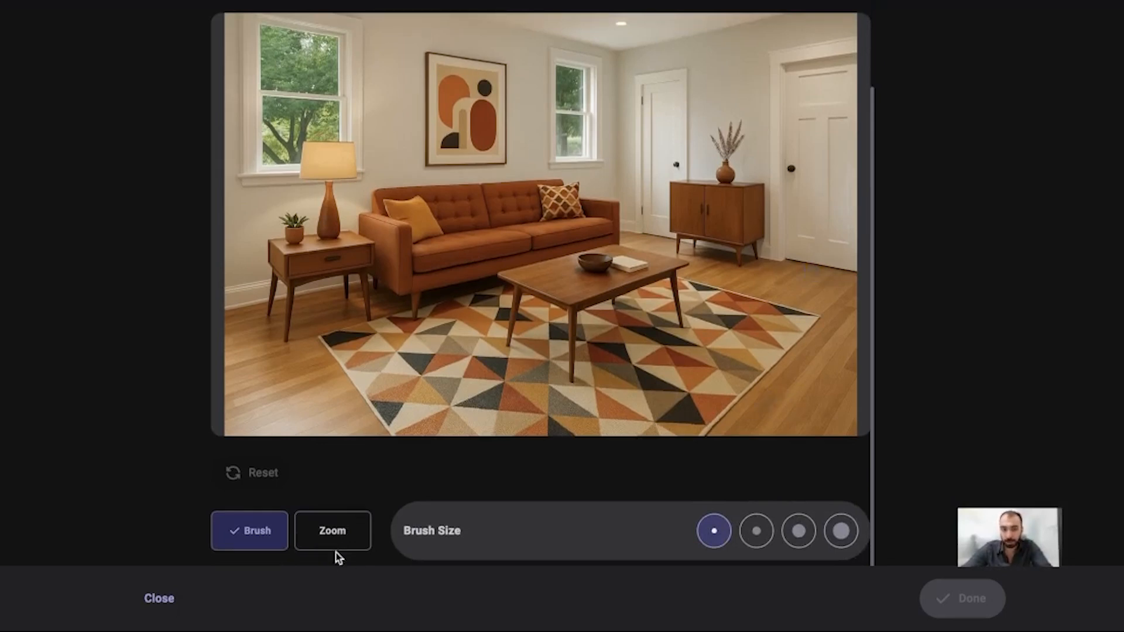
{"action": "left_click", "coordinate": [350, 536]}
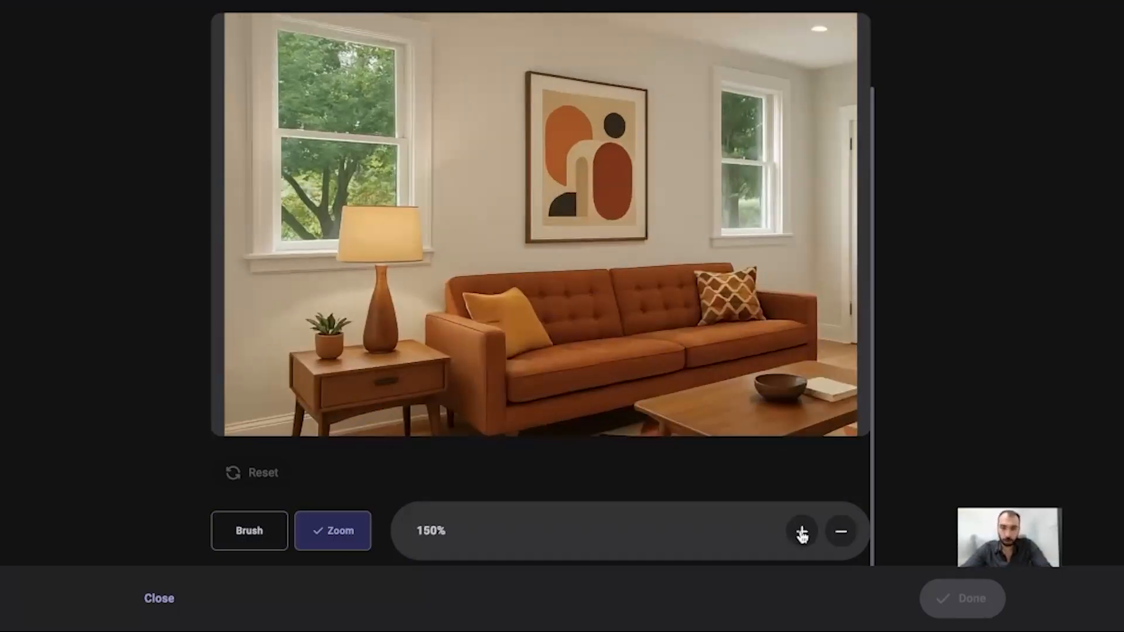
{"action": "left_click", "coordinate": [802, 531]}
{"action": "left_click_drag", "start_coordinate": [735, 326], "coordinate": [582, 319]}
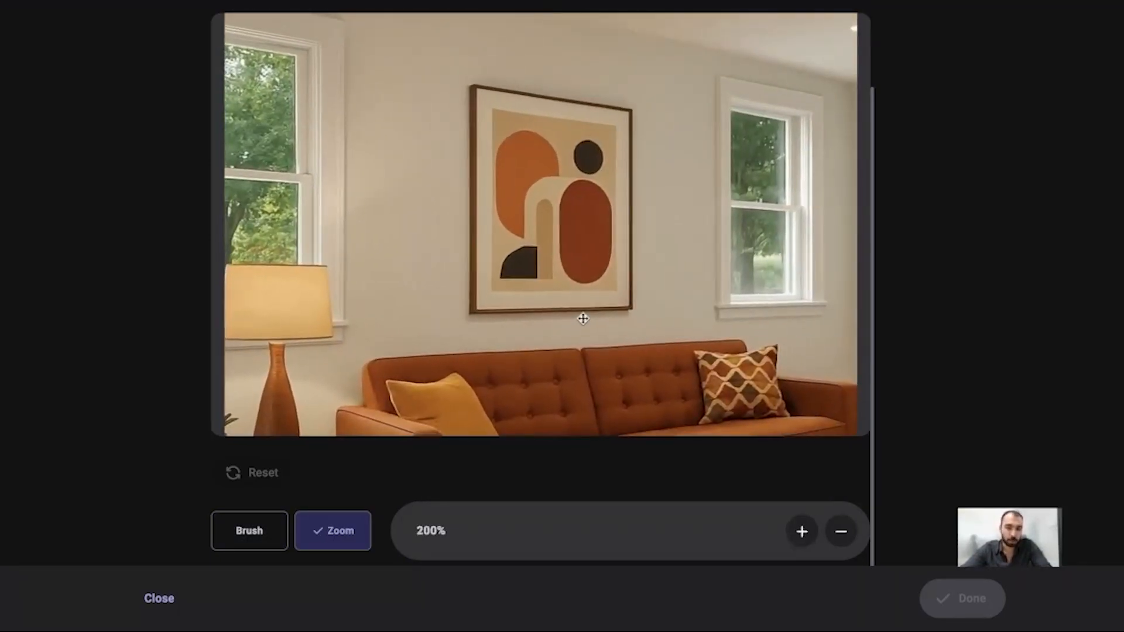
Step: Brush over the whole framed artwork above the sofa with the second-largest brush size to remove it
{"action": "left_click", "coordinate": [255, 540]}
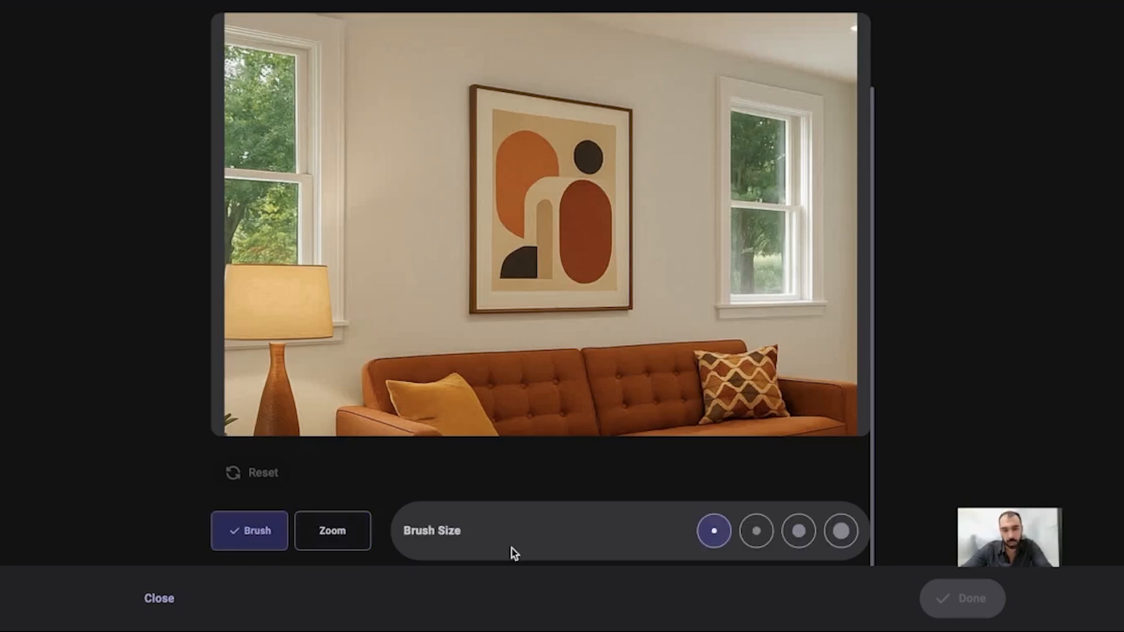
{"action": "left_click", "coordinate": [793, 542]}
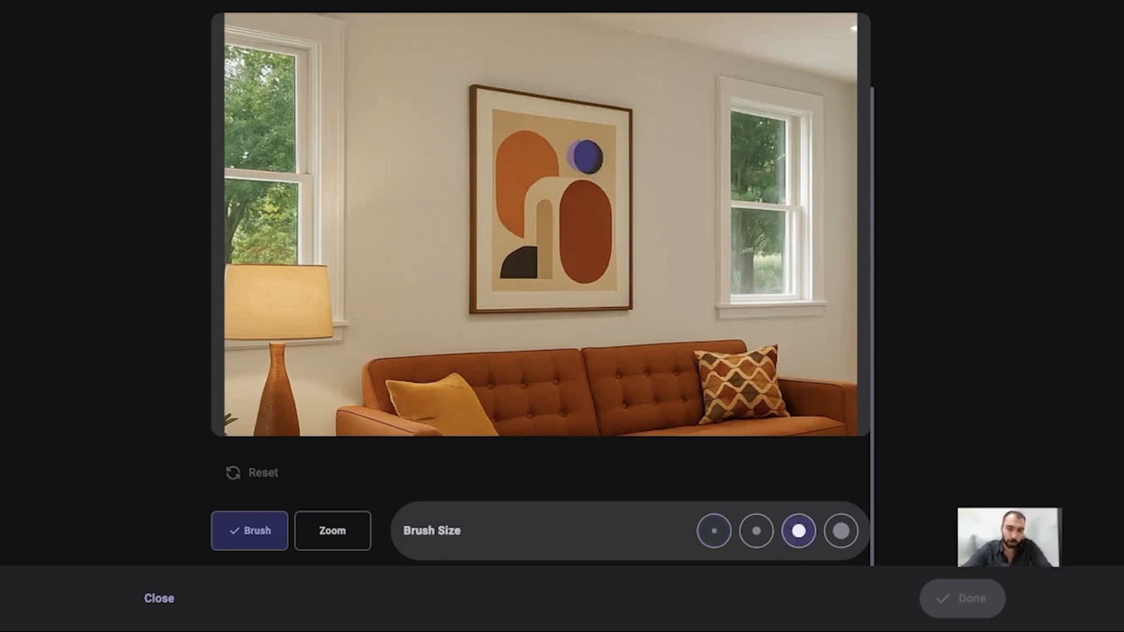
{"action": "mouse_move", "coordinate": [627, 117]}
{"action": "left_mouse_down"}
{"action": "mouse_move", "coordinate": [489, 94]}
{"action": "mouse_move", "coordinate": [468, 115]}
{"action": "mouse_move", "coordinate": [467, 226]}
{"action": "mouse_move", "coordinate": [468, 296]}
{"action": "mouse_move", "coordinate": [482, 303]}
{"action": "mouse_move", "coordinate": [630, 301]}
{"action": "mouse_move", "coordinate": [625, 126]}
{"action": "mouse_move", "coordinate": [588, 155]}
{"action": "mouse_move", "coordinate": [548, 134]}
{"action": "mouse_move", "coordinate": [510, 132]}
{"action": "mouse_move", "coordinate": [493, 196]}
{"action": "mouse_move", "coordinate": [504, 269]}
{"action": "mouse_move", "coordinate": [608, 272]}
{"action": "mouse_move", "coordinate": [611, 222]}
{"action": "mouse_move", "coordinate": [588, 172]}
{"action": "mouse_move", "coordinate": [573, 257]}
{"action": "mouse_move", "coordinate": [571, 170]}
{"action": "mouse_move", "coordinate": [565, 255]}
{"action": "mouse_move", "coordinate": [543, 157]}
{"action": "mouse_move", "coordinate": [527, 246]}
{"action": "mouse_move", "coordinate": [534, 183]}
{"action": "mouse_move", "coordinate": [509, 257]}
{"action": "mouse_move", "coordinate": [527, 156]}
{"action": "left_mouse_up"}
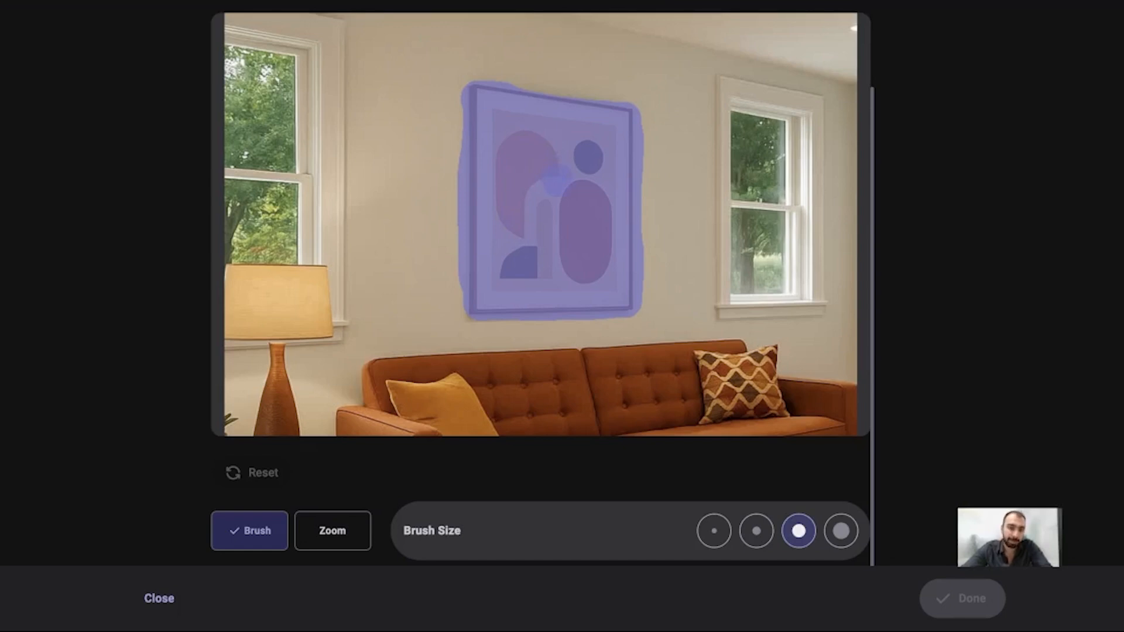
{"action": "left_click_drag", "start_coordinate": [557, 180], "coordinate": [554, 170]}
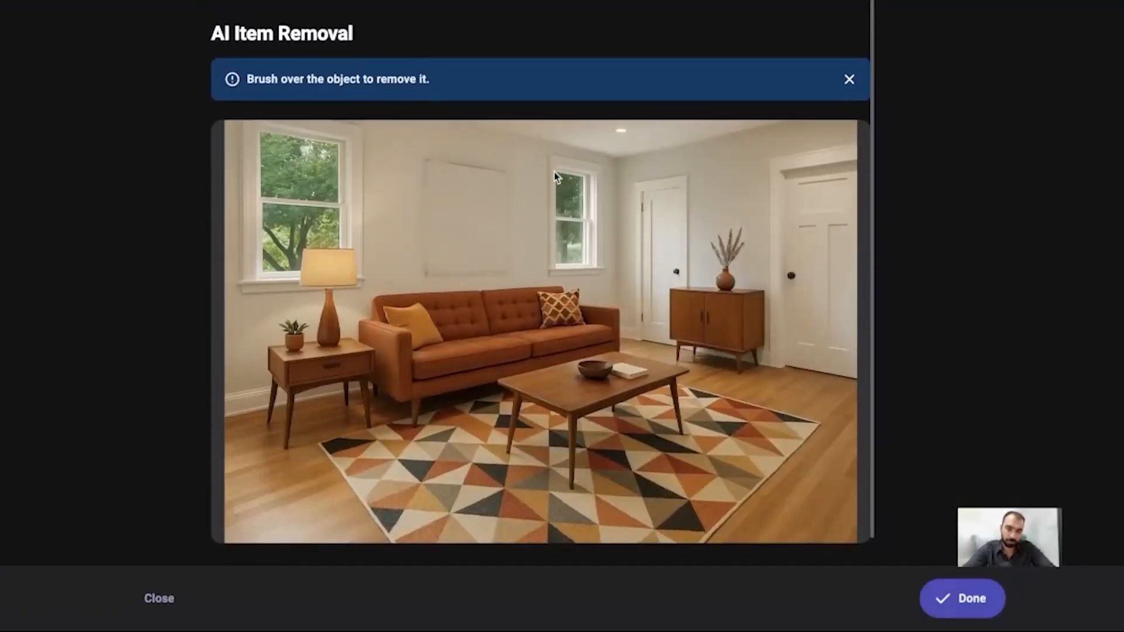
Step: Remove the leftover frame outline on the wall by tracing it with the smallest brush size
{"action": "scroll", "coordinate": [554, 175], "scroll_direction": "down", "scroll_amount": 2}
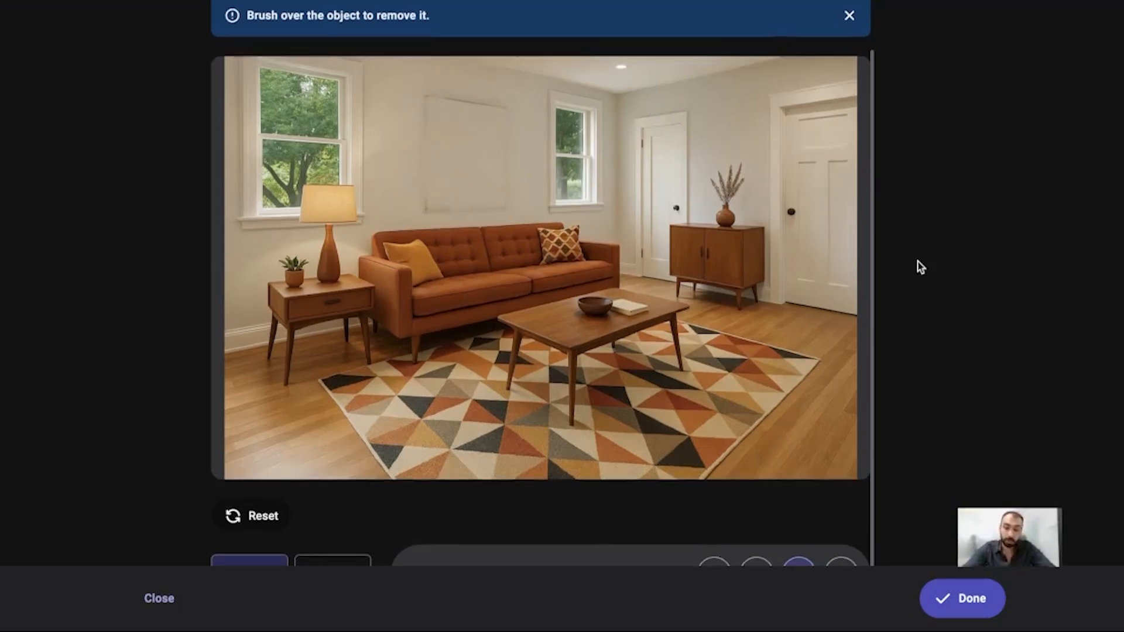
{"action": "scroll", "coordinate": [765, 531], "scroll_direction": "down", "scroll_amount": 2}
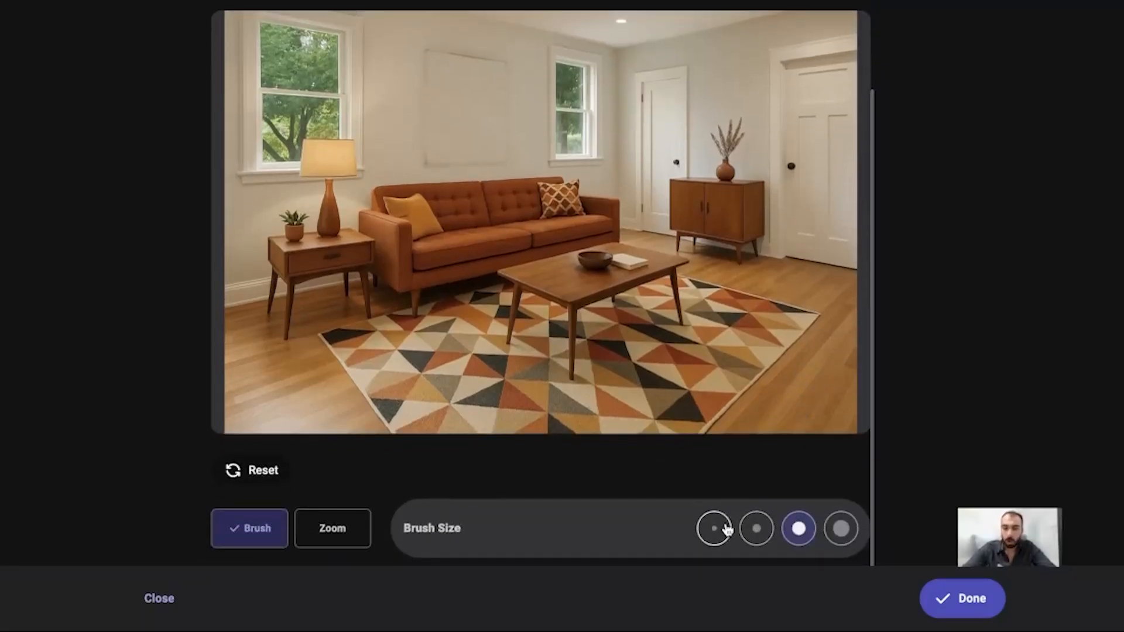
{"action": "left_click", "coordinate": [724, 529]}
{"action": "mouse_move", "coordinate": [428, 167]}
{"action": "left_mouse_down"}
{"action": "mouse_move", "coordinate": [427, 68]}
{"action": "mouse_move", "coordinate": [436, 55]}
{"action": "mouse_move", "coordinate": [501, 56]}
{"action": "mouse_move", "coordinate": [506, 166]}
{"action": "mouse_move", "coordinate": [431, 168]}
{"action": "left_mouse_up"}
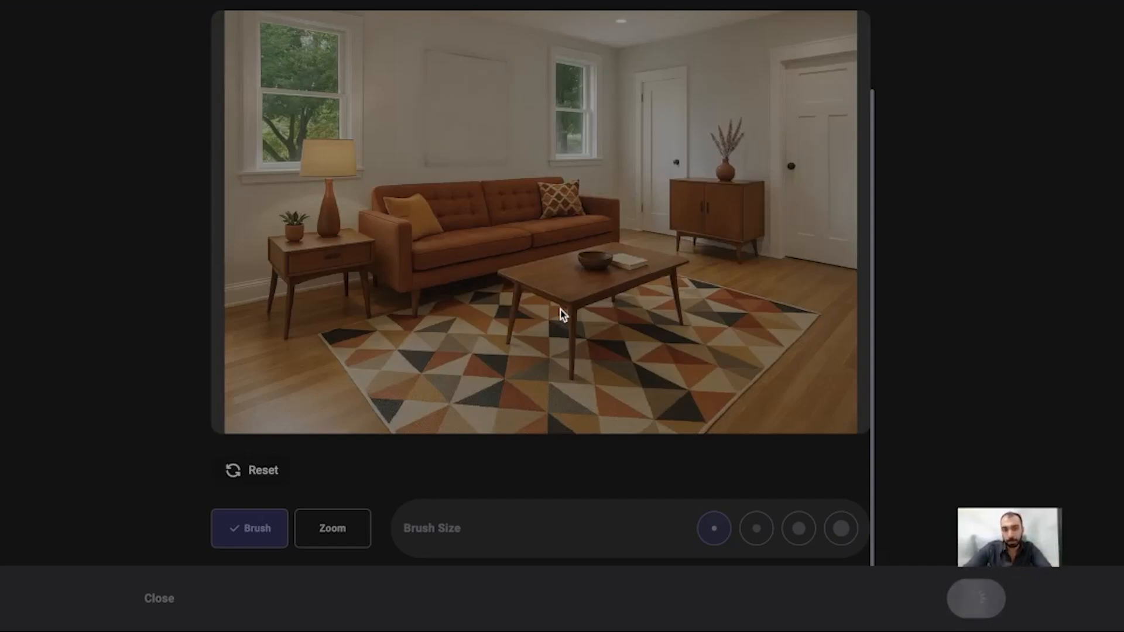
{"action": "scroll", "coordinate": [550, 361], "scroll_direction": "up", "scroll_amount": 1}
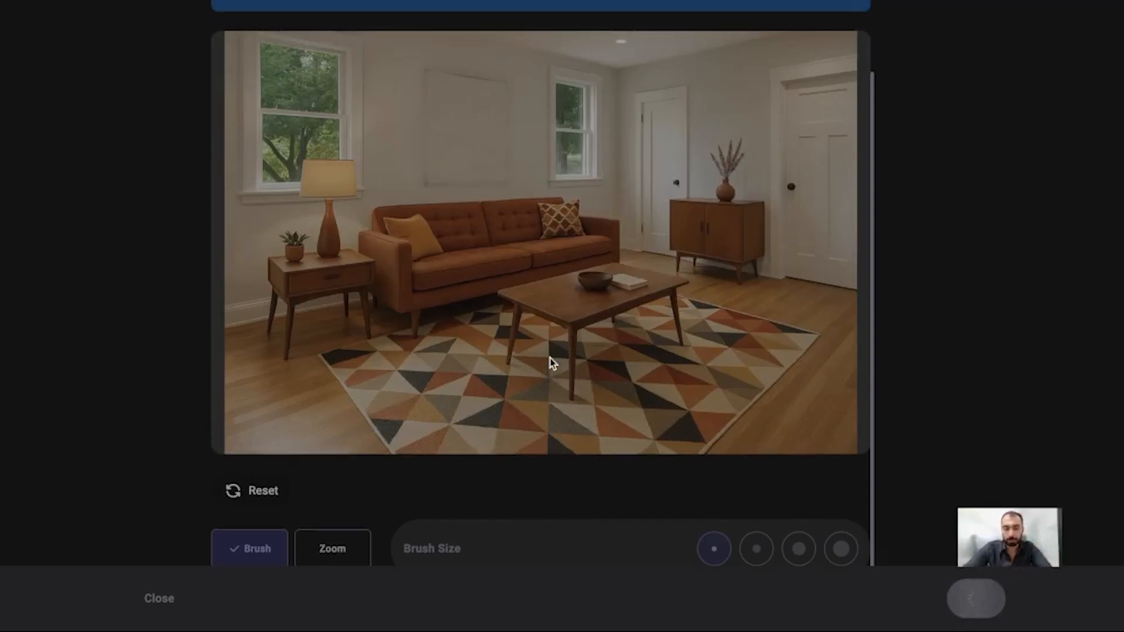
{"action": "scroll", "coordinate": [551, 361], "scroll_direction": "up", "scroll_amount": 1}
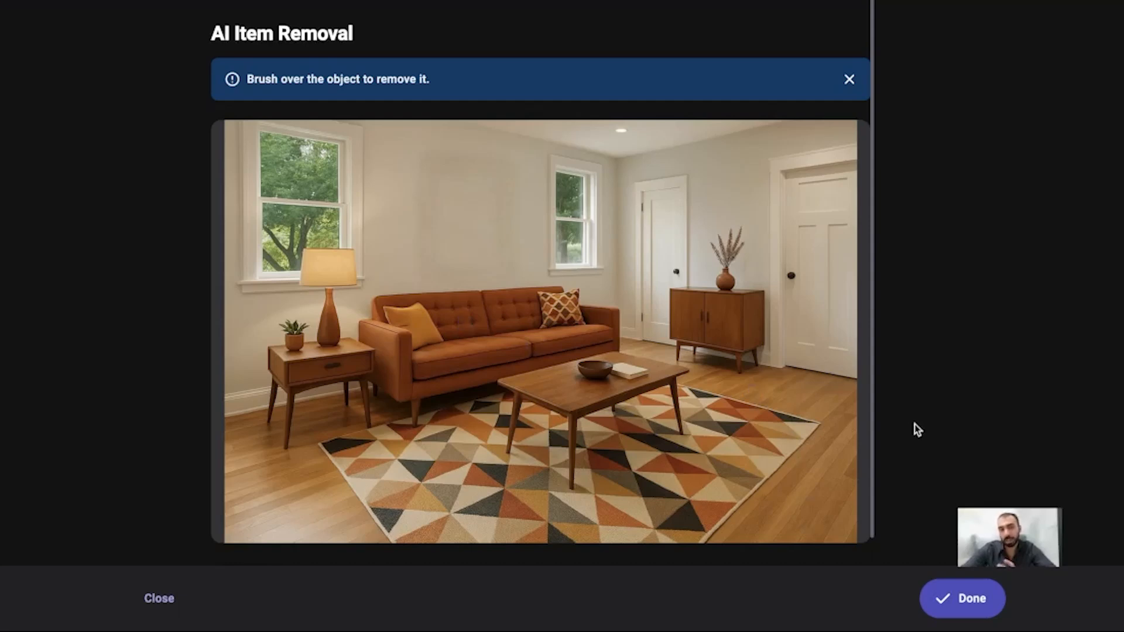
Step: Finish the item removal and bookmark the resulting living room image
{"action": "left_click", "coordinate": [937, 599]}
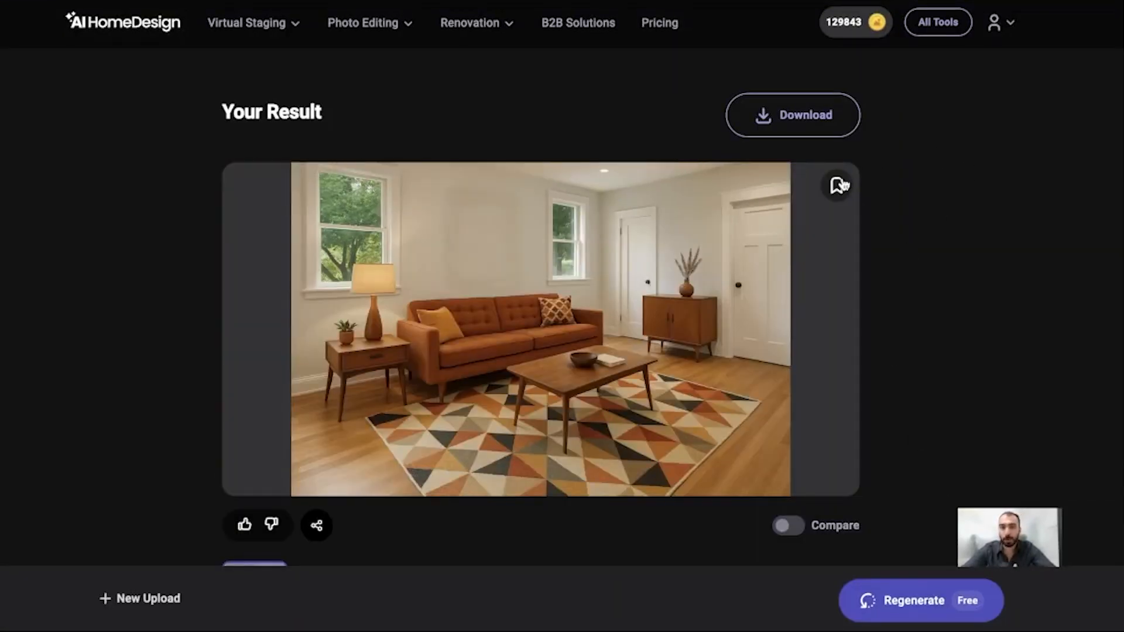
{"action": "left_click", "coordinate": [842, 185]}
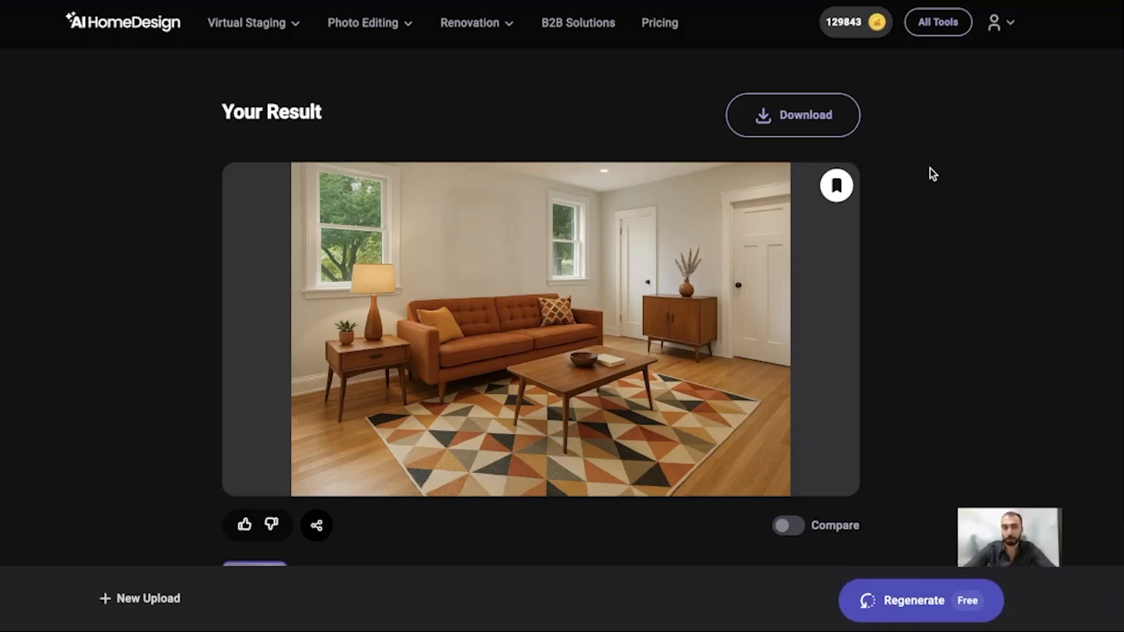
{"action": "scroll", "coordinate": [775, 217], "scroll_direction": "down", "scroll_amount": 1}
{"action": "scroll", "coordinate": [209, 221], "scroll_direction": "up", "scroll_amount": 1}
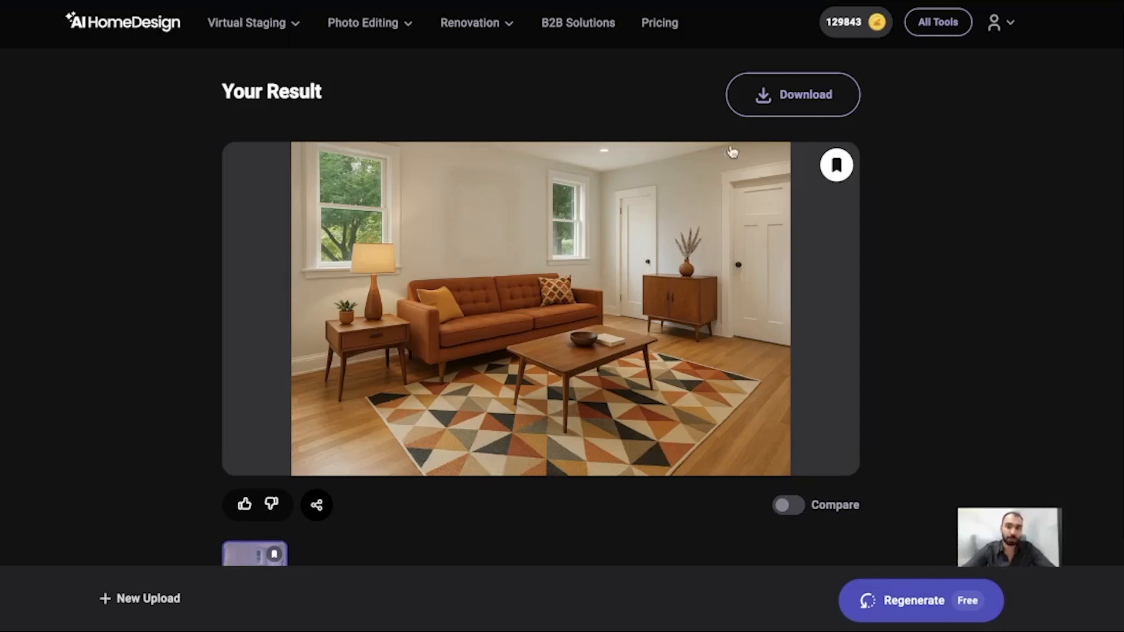
Step: Start AI Image Enhancement from the Photo Editing tools with the February 2025 bedroom photo showing the dark tufted headboard
{"action": "left_click", "coordinate": [920, 26]}
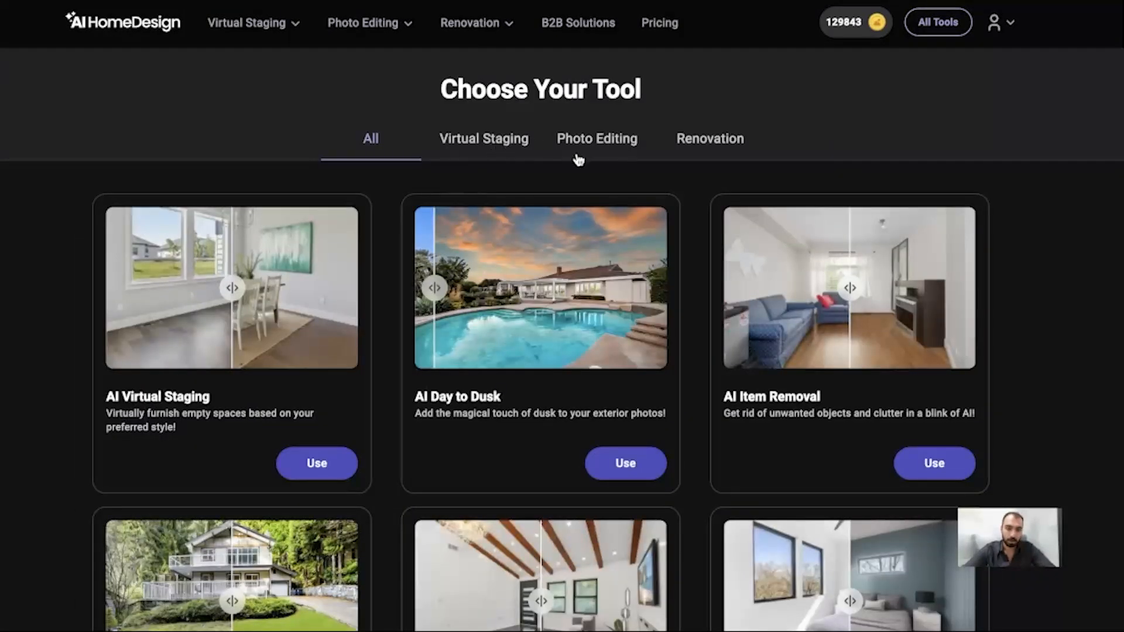
{"action": "left_click", "coordinate": [579, 157]}
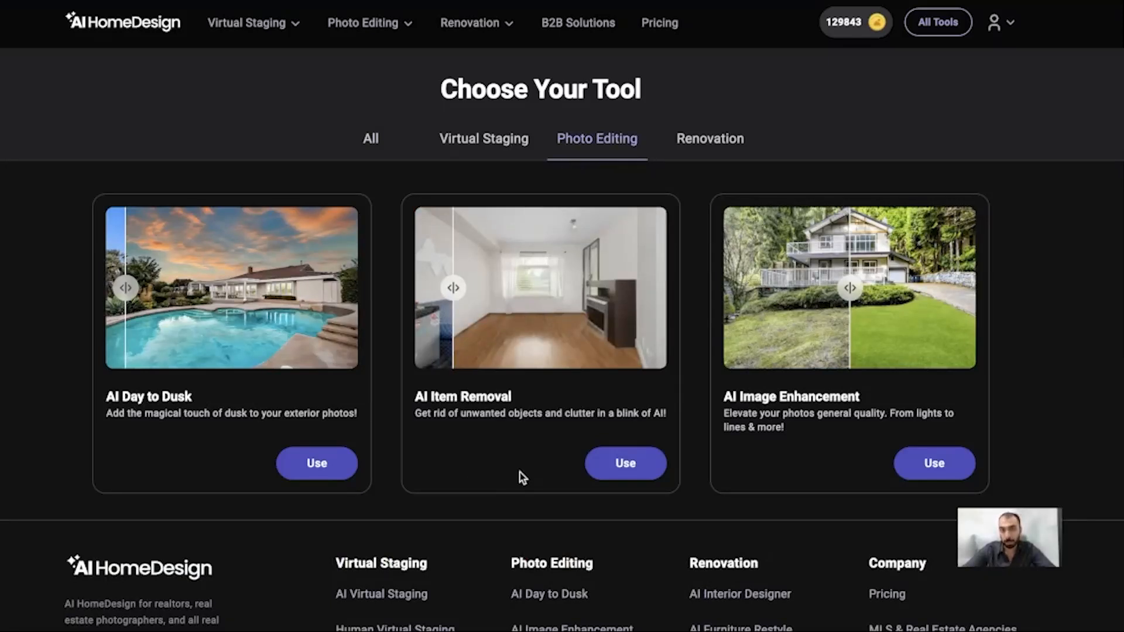
{"action": "left_click", "coordinate": [911, 475]}
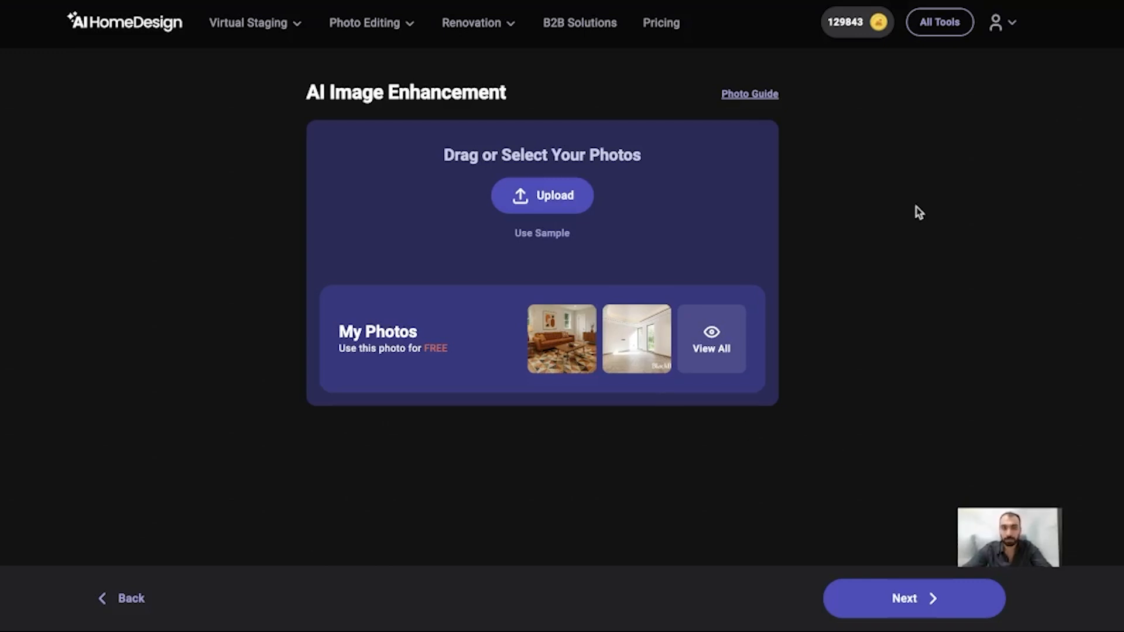
{"action": "left_click", "coordinate": [738, 337]}
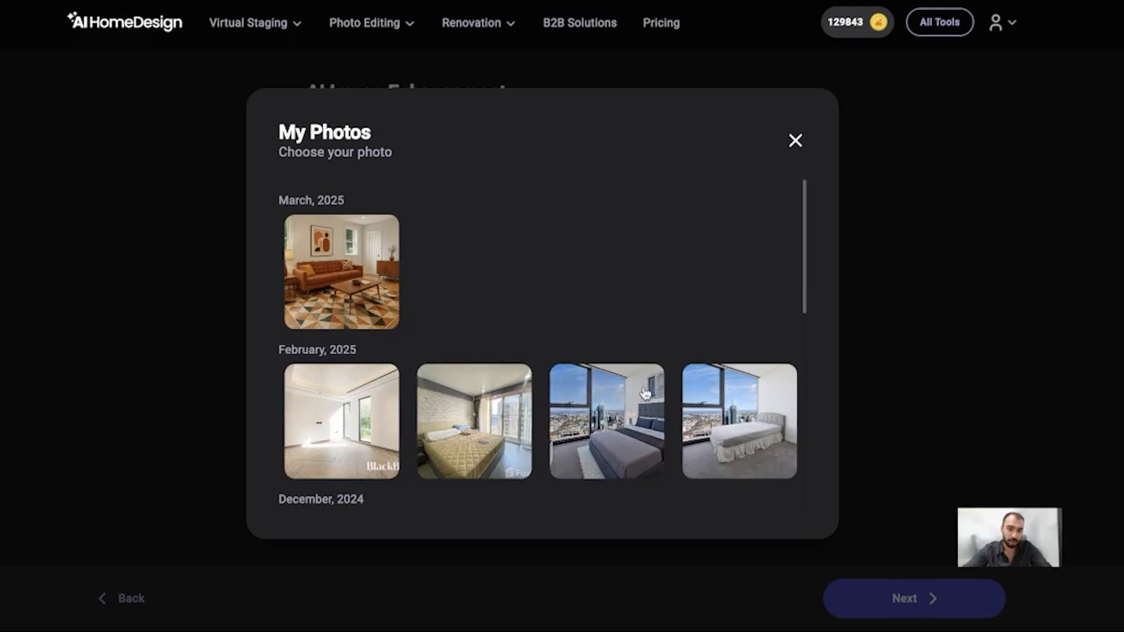
{"action": "left_click", "coordinate": [636, 405]}
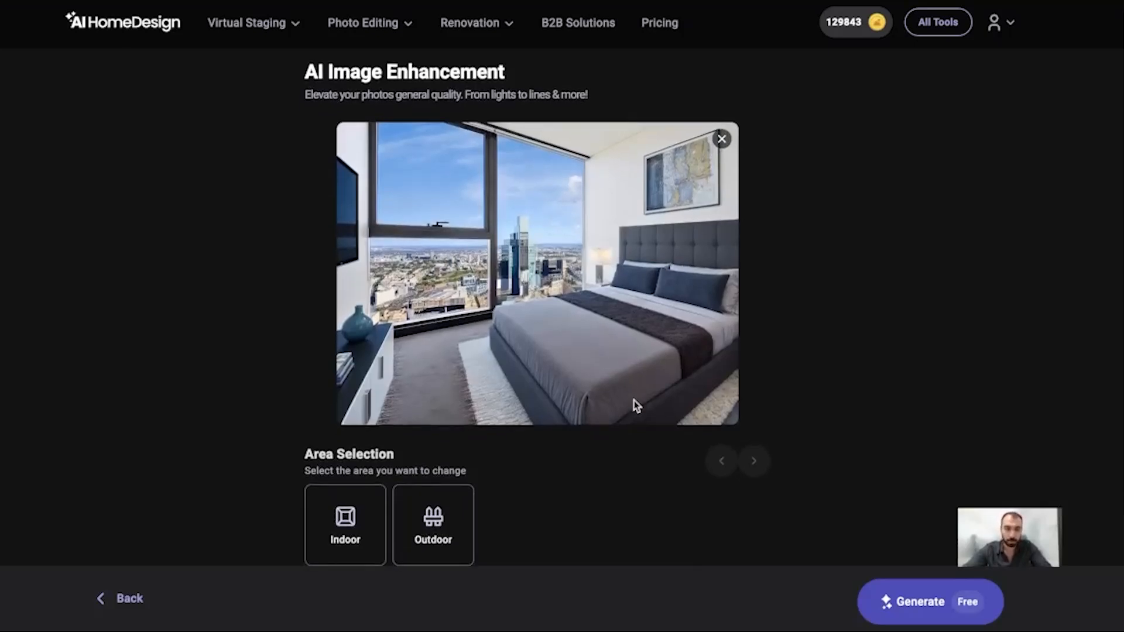
Step: Set the bedroom photo's area to Indoor and enable the Add Screen to TV enhancement
{"action": "scroll", "coordinate": [636, 406], "scroll_direction": "down", "scroll_amount": 2}
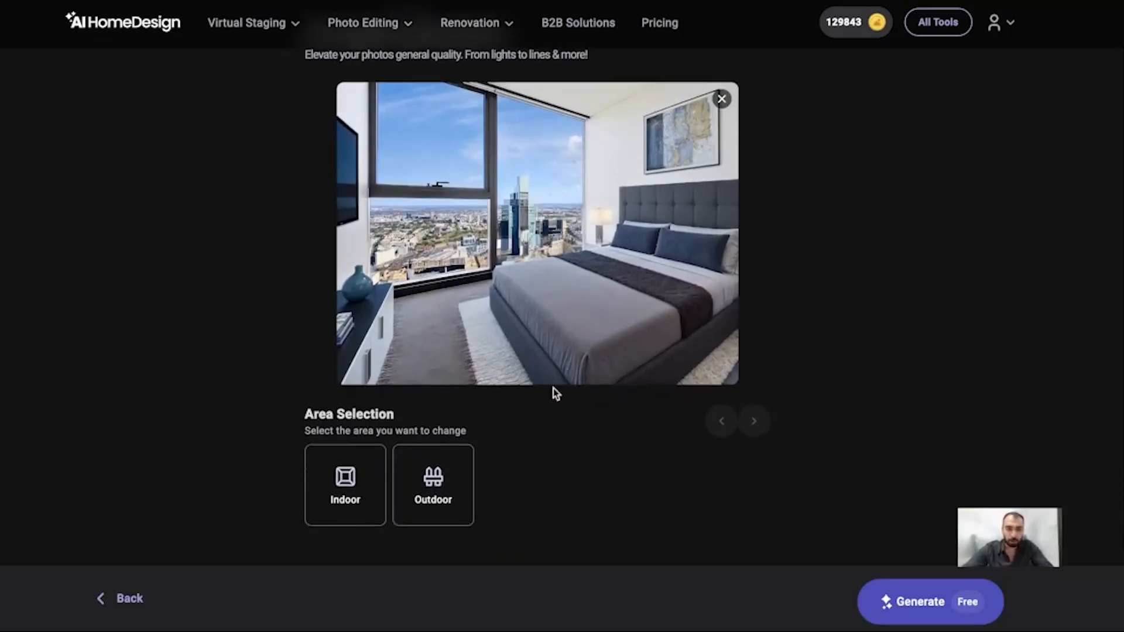
{"action": "left_click", "coordinate": [379, 487]}
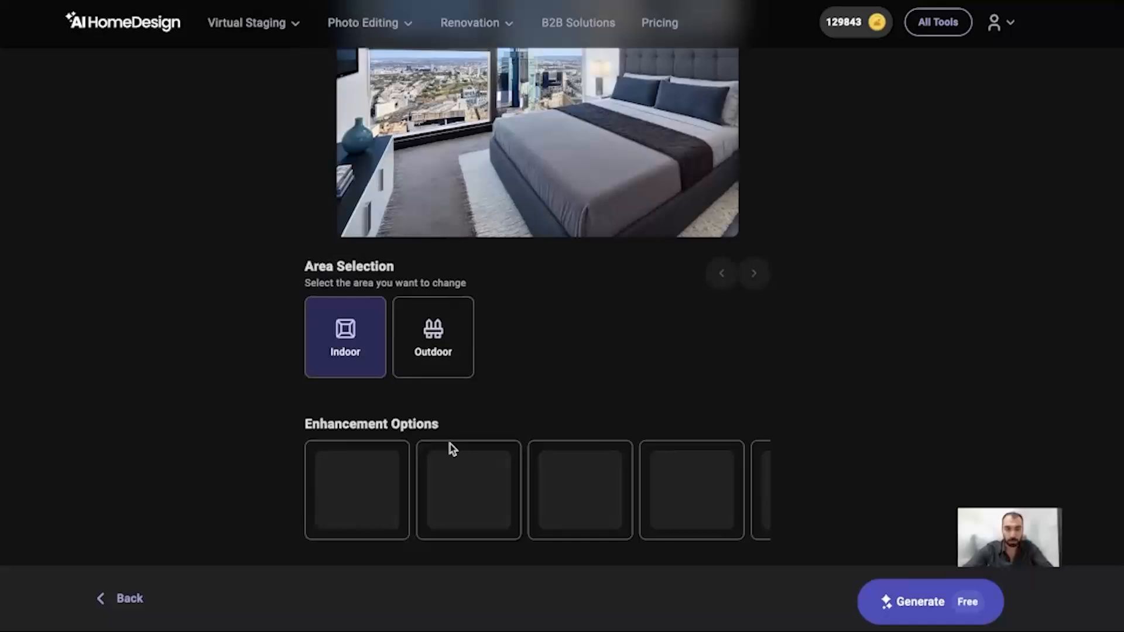
{"action": "scroll", "coordinate": [379, 402], "scroll_direction": "down", "scroll_amount": 3}
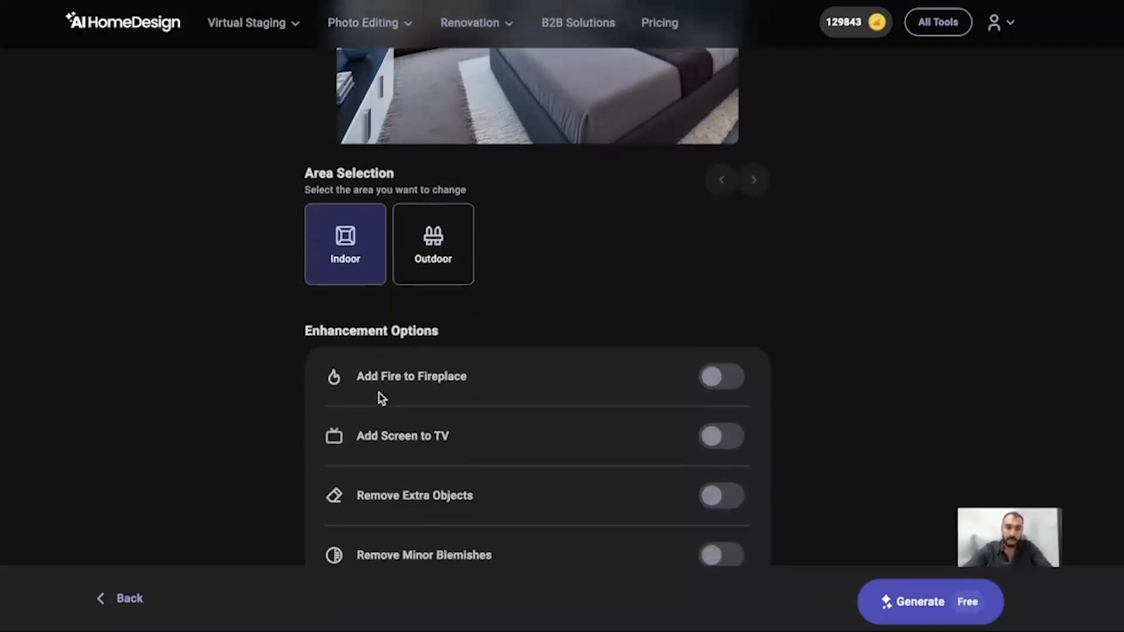
{"action": "scroll", "coordinate": [379, 398], "scroll_direction": "down", "scroll_amount": 1}
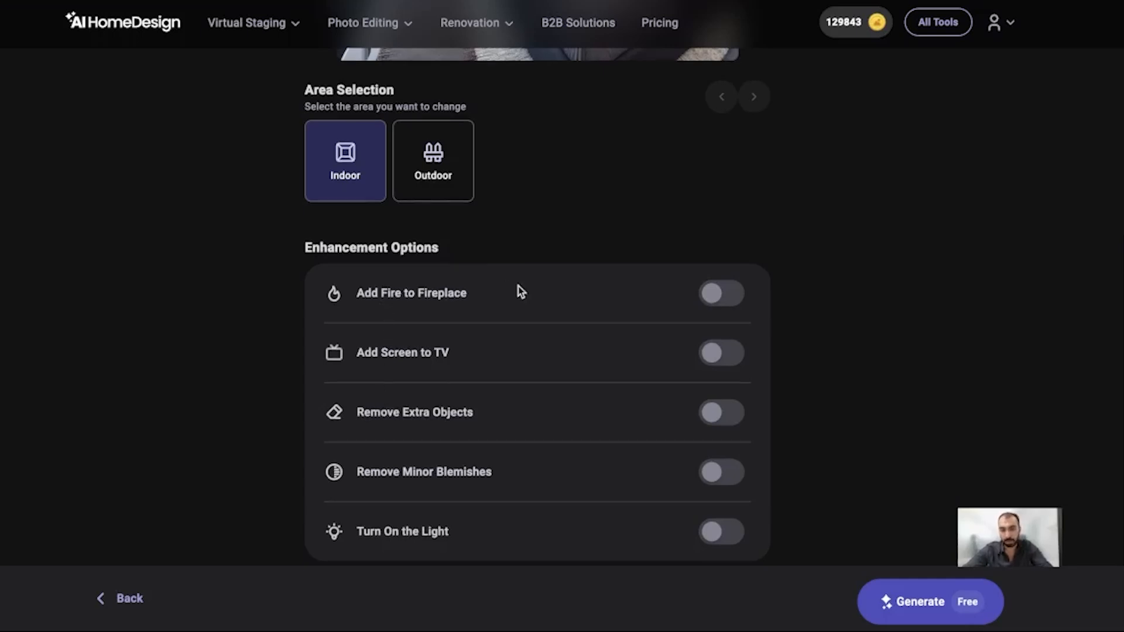
{"action": "scroll", "coordinate": [505, 282], "scroll_direction": "up", "scroll_amount": 5}
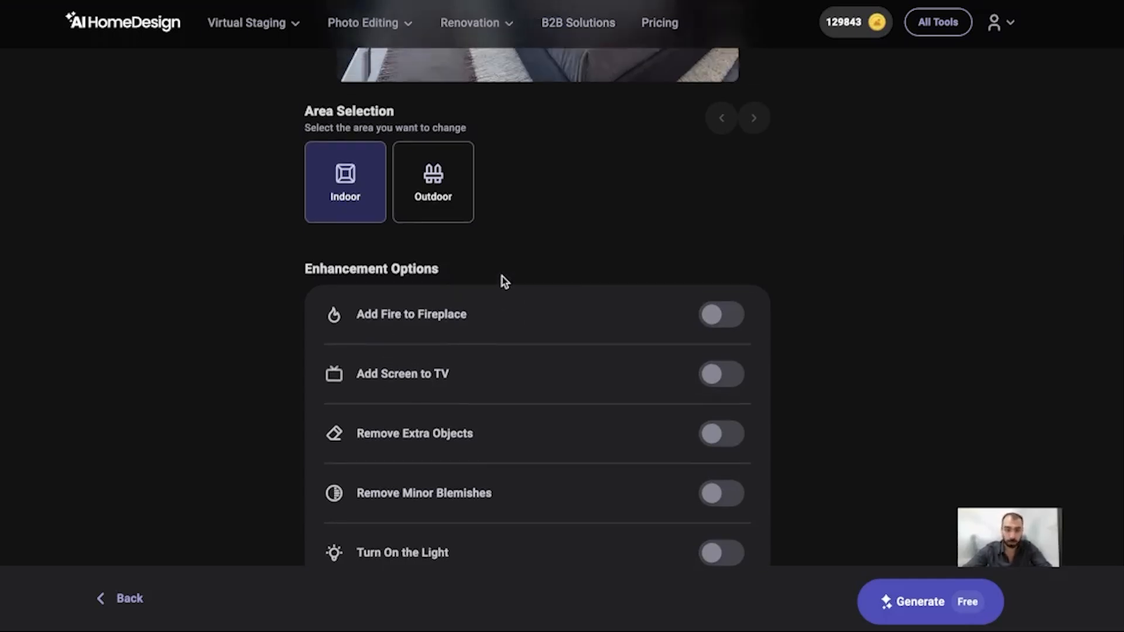
{"action": "scroll", "coordinate": [505, 283], "scroll_direction": "down", "scroll_amount": 3}
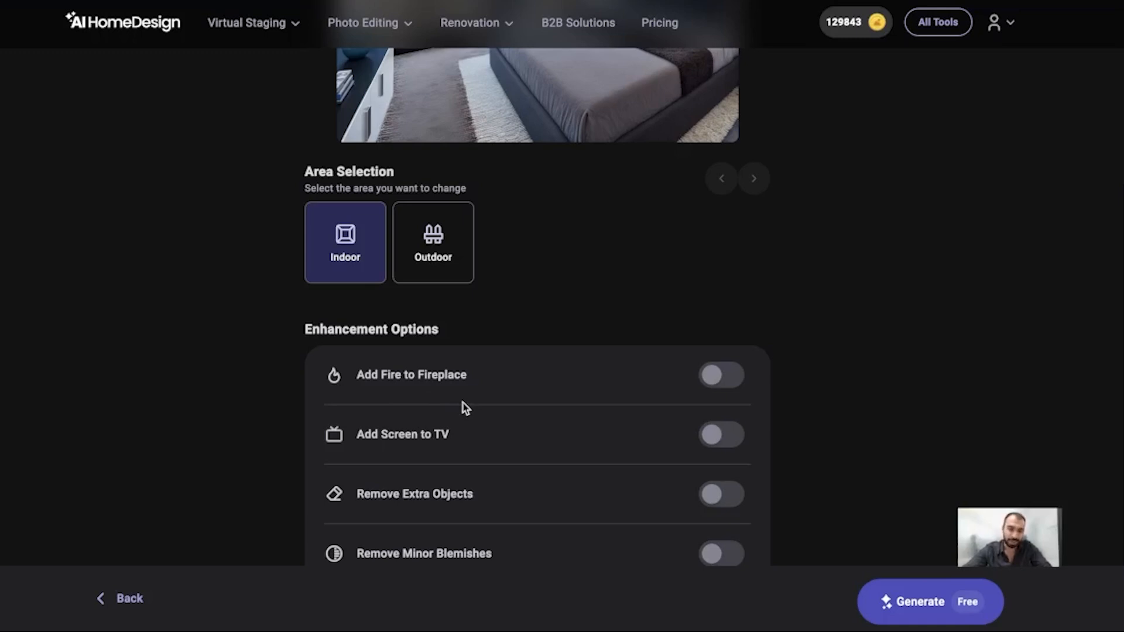
{"action": "scroll", "coordinate": [465, 408], "scroll_direction": "down", "scroll_amount": 1}
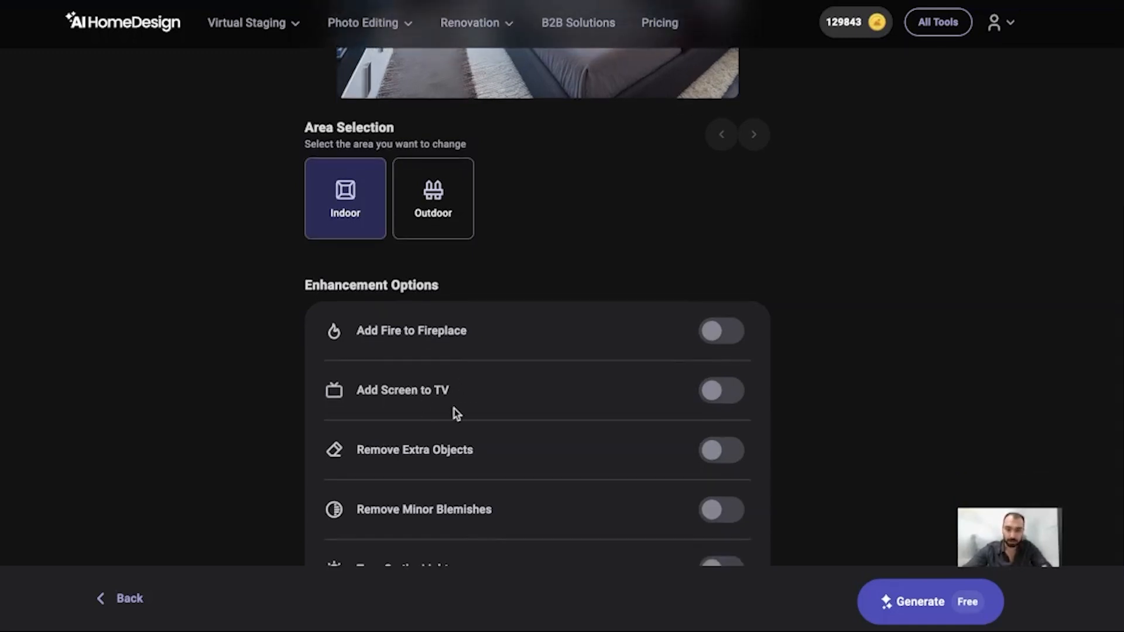
{"action": "scroll", "coordinate": [469, 408], "scroll_direction": "up", "scroll_amount": 6}
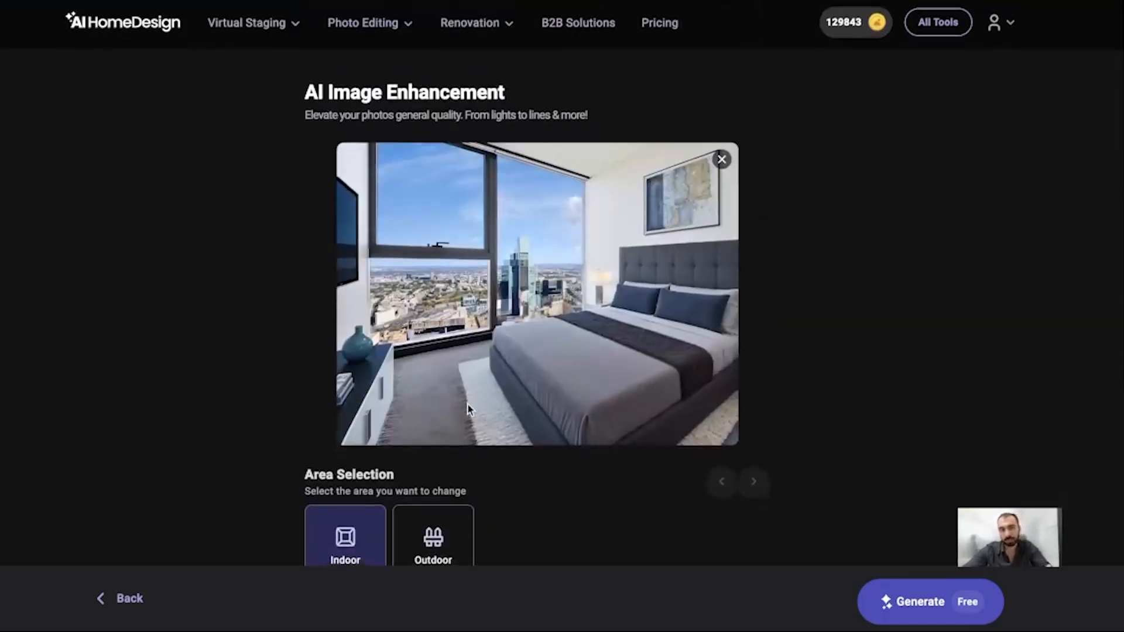
{"action": "scroll", "coordinate": [469, 408], "scroll_direction": "down", "scroll_amount": 4}
{"action": "left_click", "coordinate": [715, 539]}
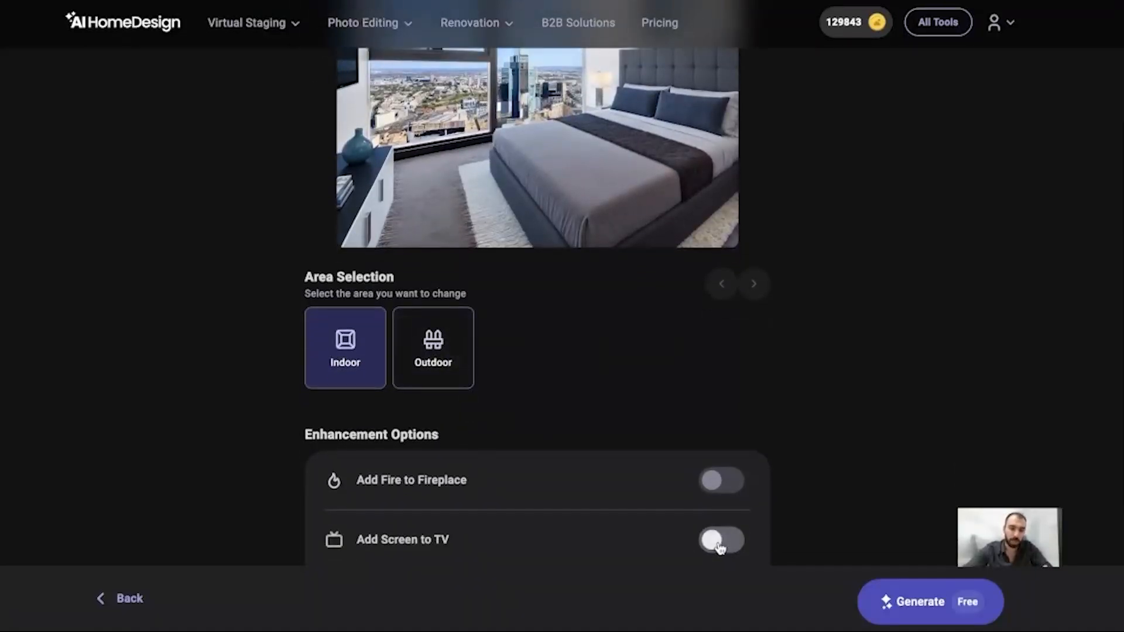
Step: Review the bedroom photo and the remaining indoor enhancement options
{"action": "scroll", "coordinate": [621, 465], "scroll_direction": "down", "scroll_amount": 3}
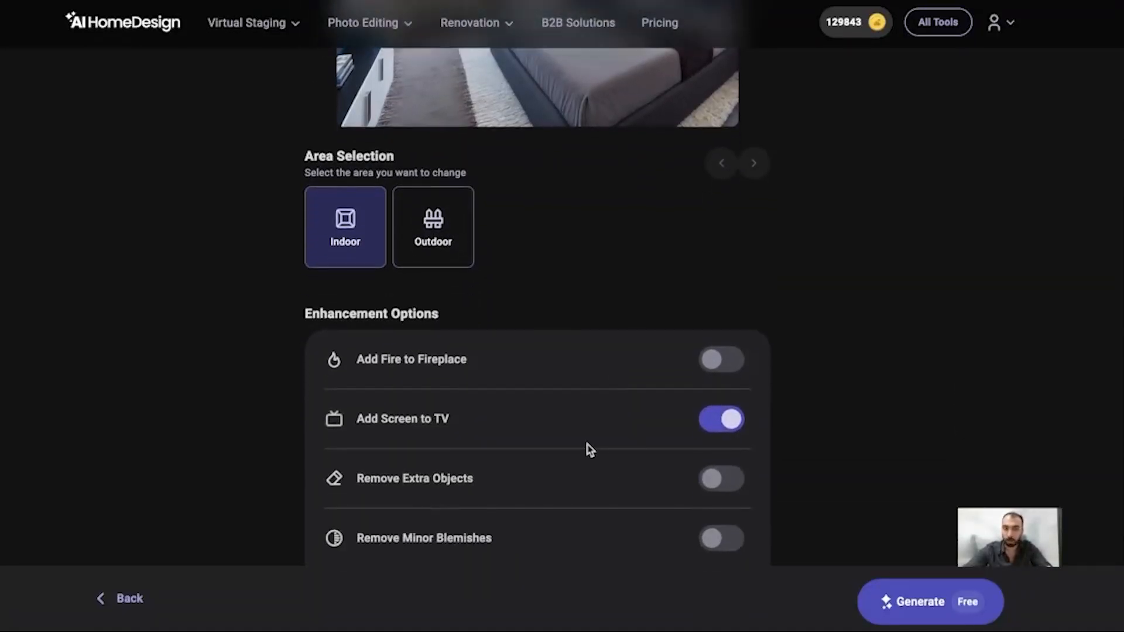
{"action": "scroll", "coordinate": [651, 445], "scroll_direction": "up", "scroll_amount": 3}
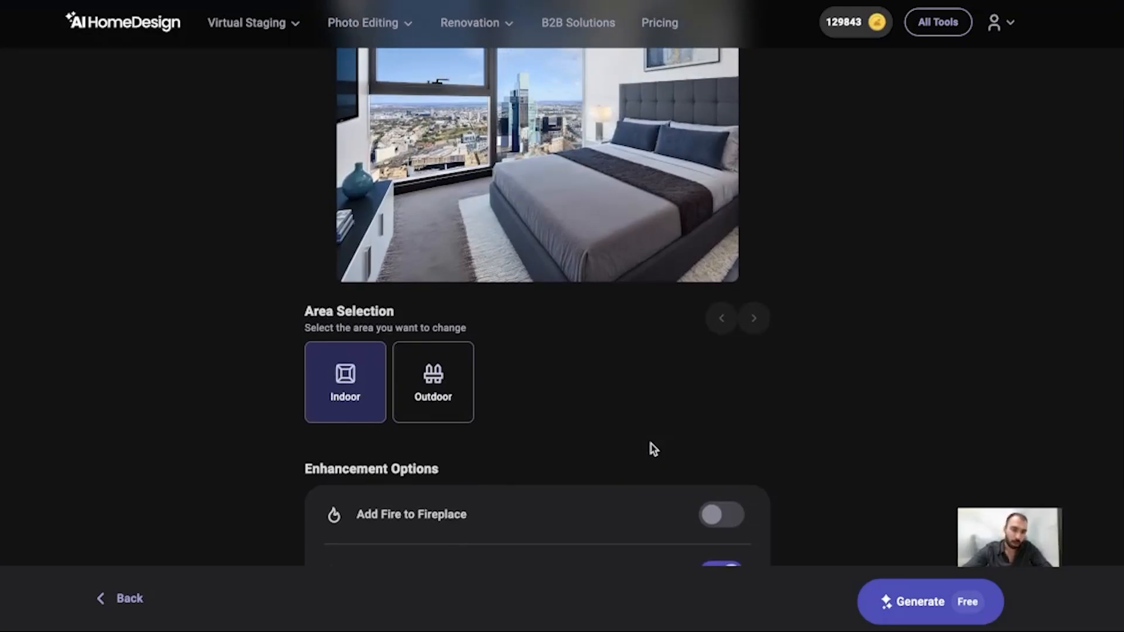
{"action": "scroll", "coordinate": [654, 449], "scroll_direction": "up", "scroll_amount": 1}
{"action": "scroll", "coordinate": [654, 449], "scroll_direction": "down", "scroll_amount": 3}
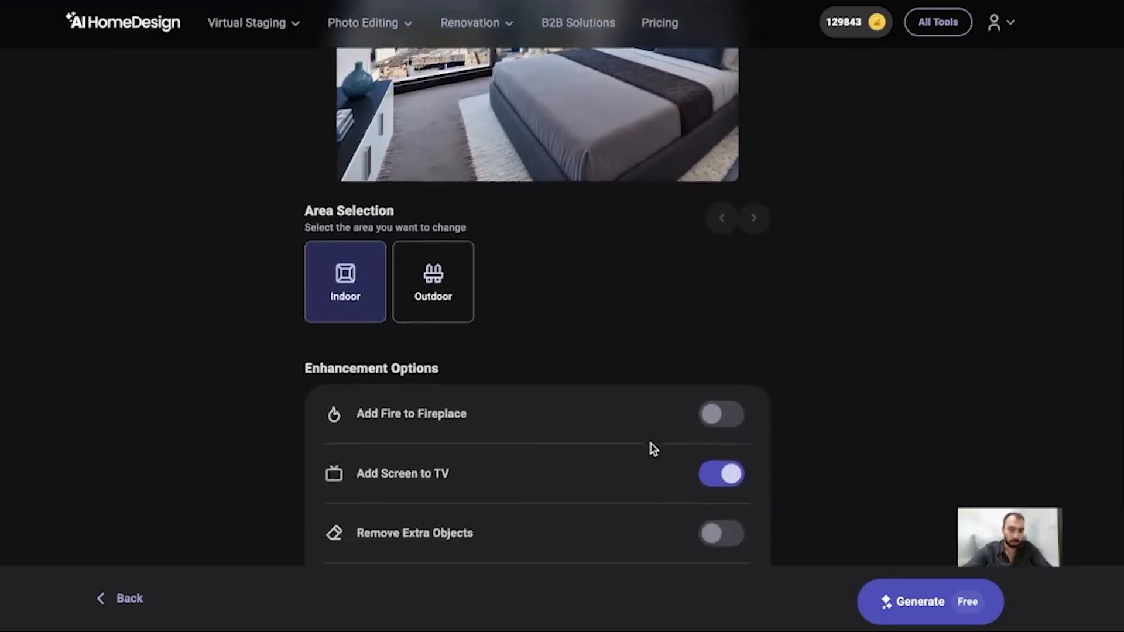
{"action": "scroll", "coordinate": [654, 449], "scroll_direction": "down", "scroll_amount": 2}
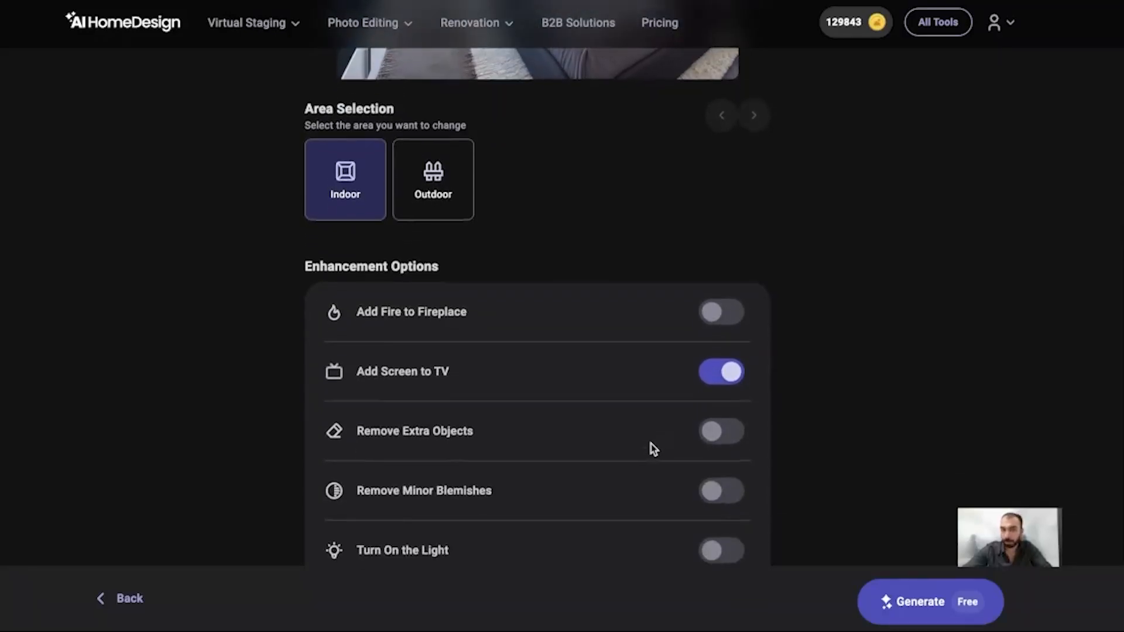
{"action": "scroll", "coordinate": [654, 449], "scroll_direction": "down", "scroll_amount": 1}
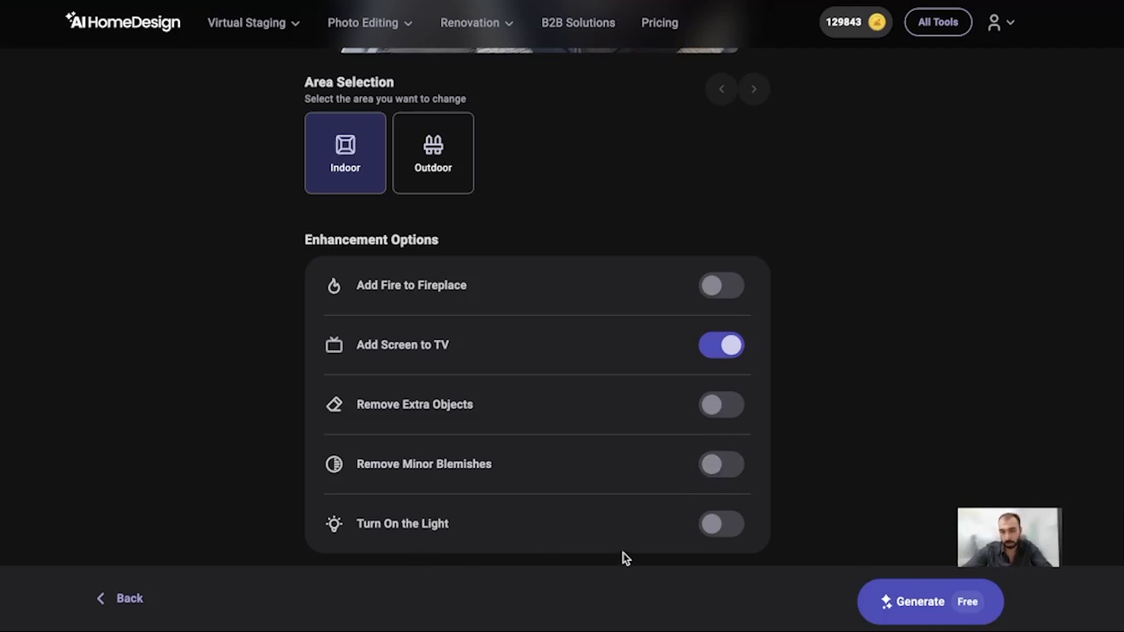
Step: Enable the Turn On the Light enhancement for the bedroom photo and generate the enhanced image
{"action": "left_click", "coordinate": [731, 525]}
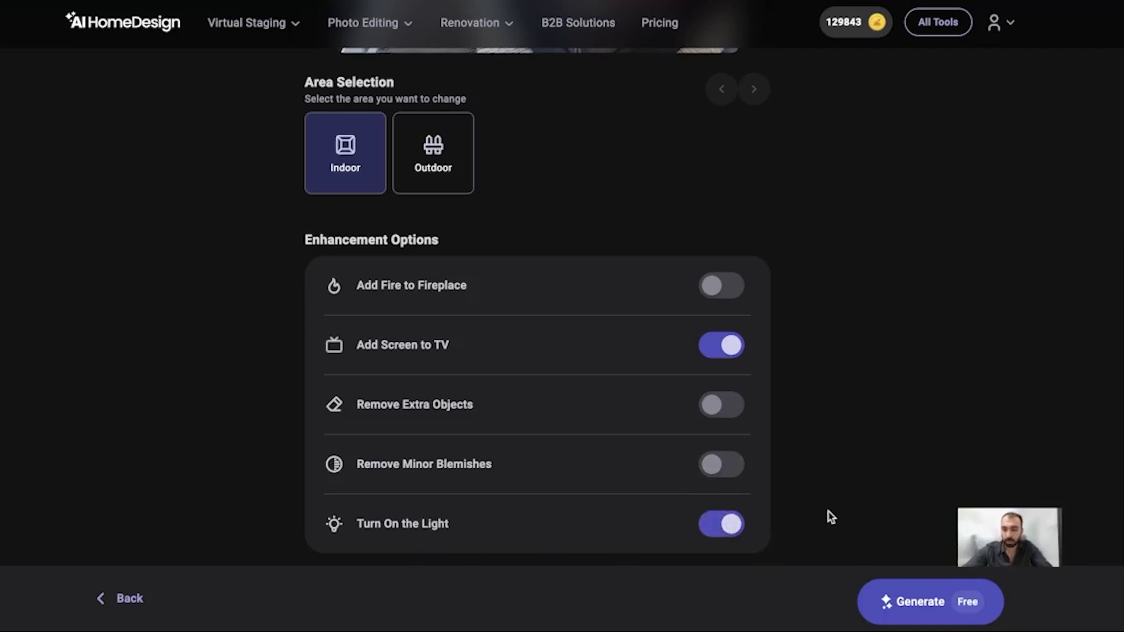
{"action": "left_click", "coordinate": [898, 608]}
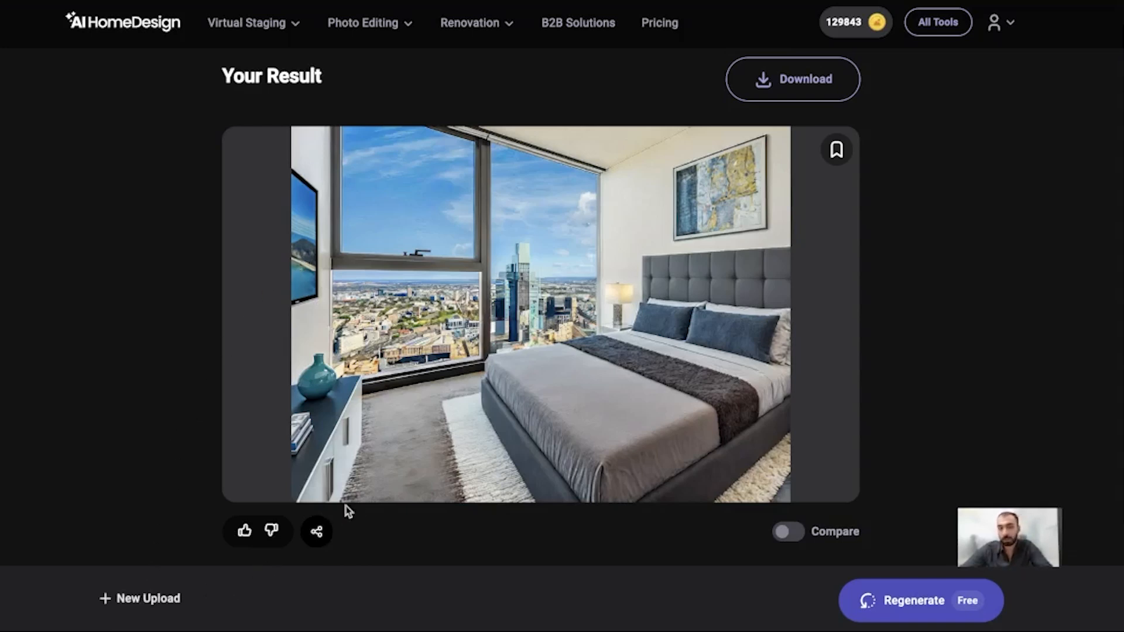
Step: Begin a new AI Image Enhancement using the older saved photo of the backyard patio with a dining table on a blue rug
{"action": "left_click", "coordinate": [141, 600]}
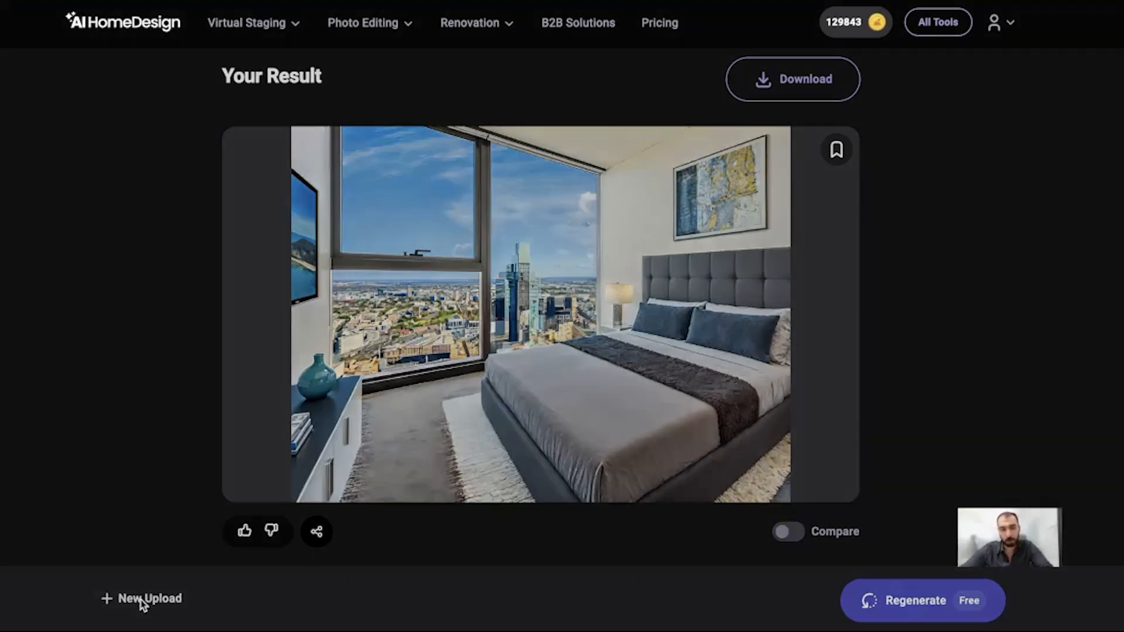
{"action": "left_click", "coordinate": [632, 371]}
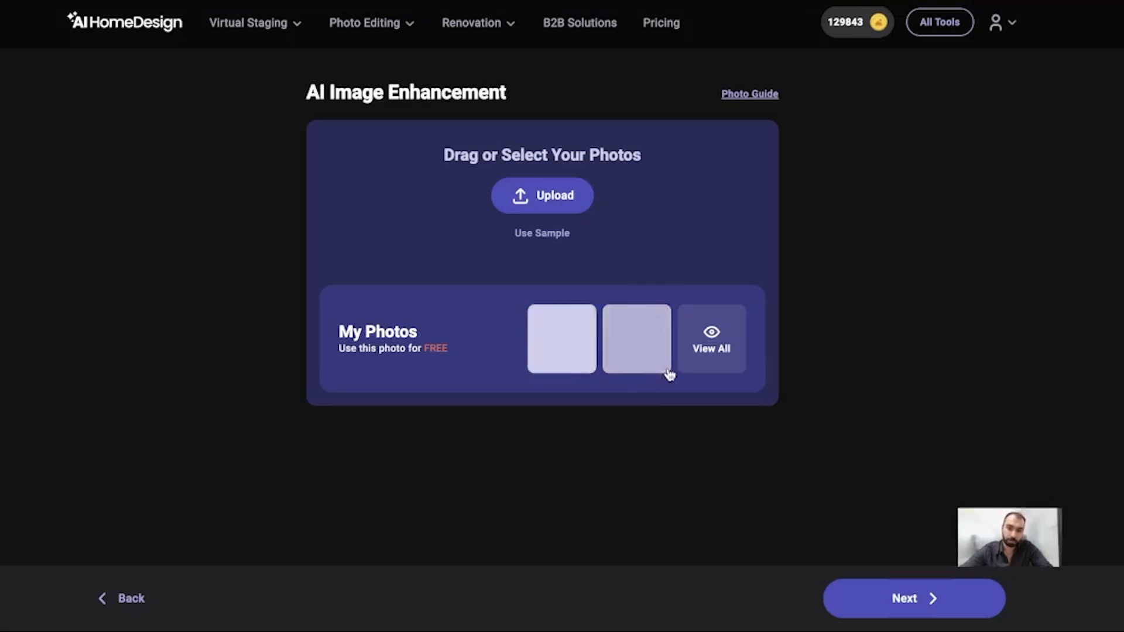
{"action": "left_click", "coordinate": [690, 360]}
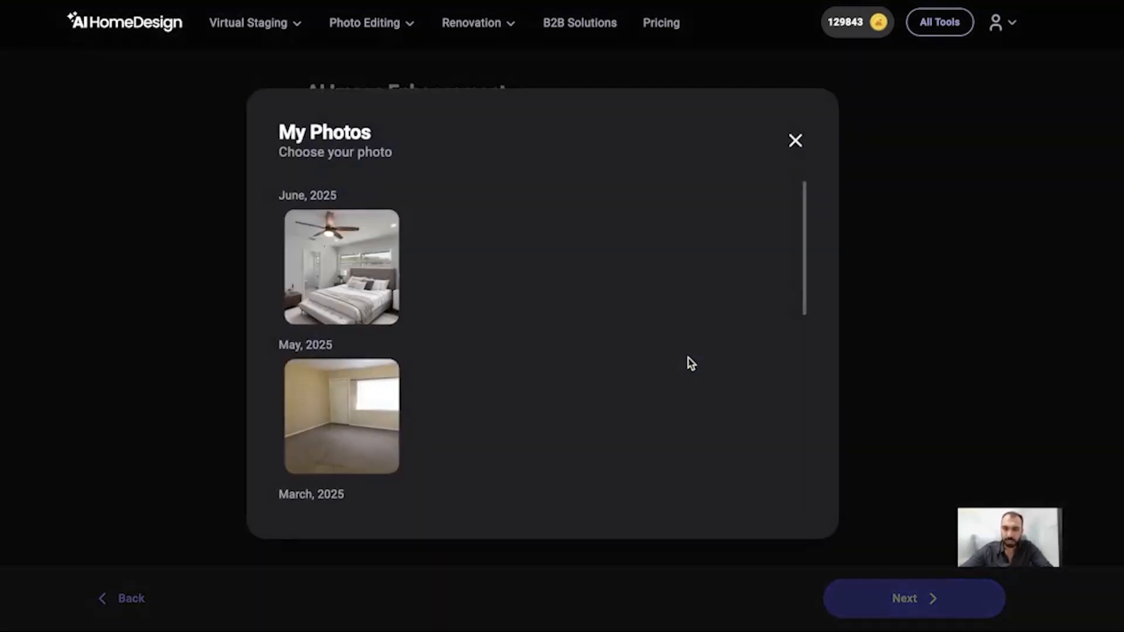
{"action": "scroll", "coordinate": [691, 363], "scroll_direction": "down", "scroll_amount": 5}
{"action": "scroll", "coordinate": [689, 362], "scroll_direction": "down", "scroll_amount": 3}
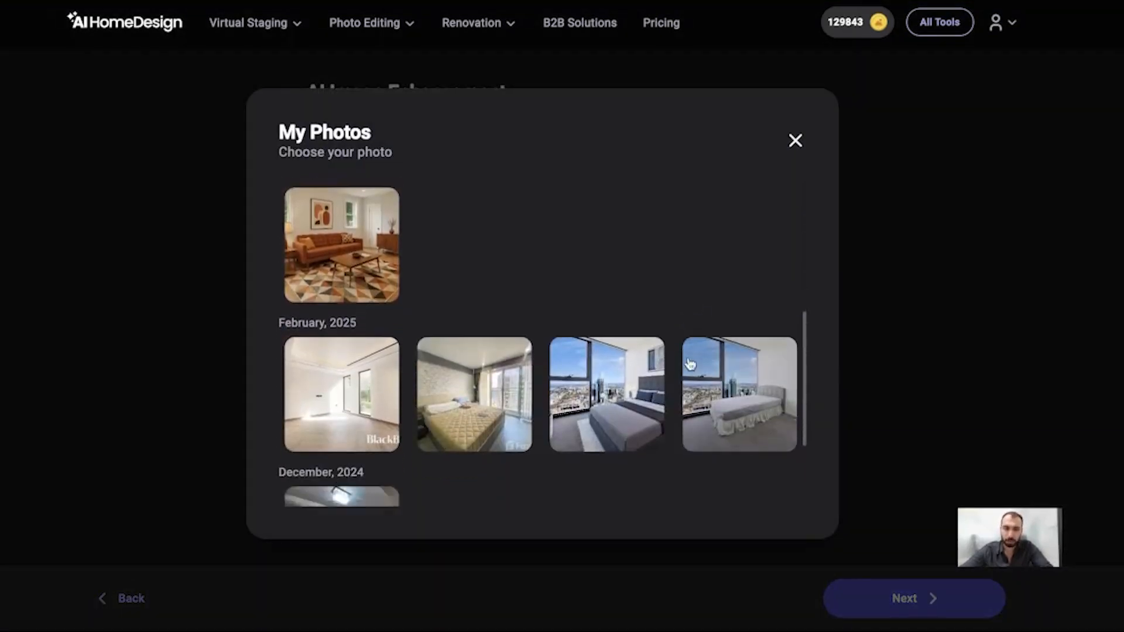
{"action": "left_click", "coordinate": [565, 492]}
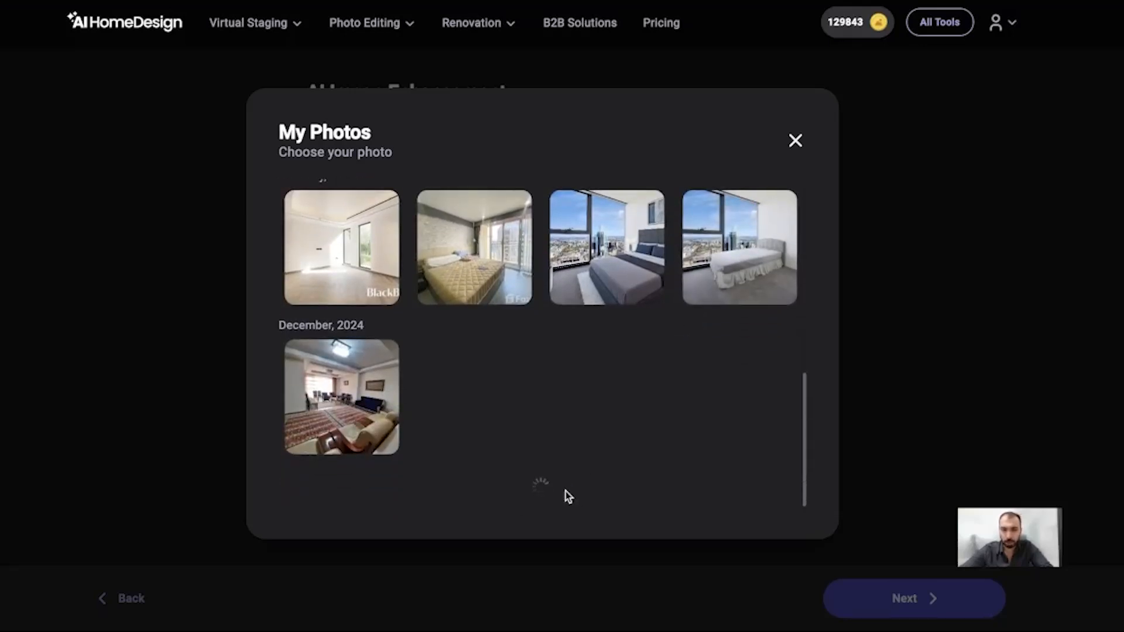
{"action": "scroll", "coordinate": [567, 496], "scroll_direction": "down", "scroll_amount": 5}
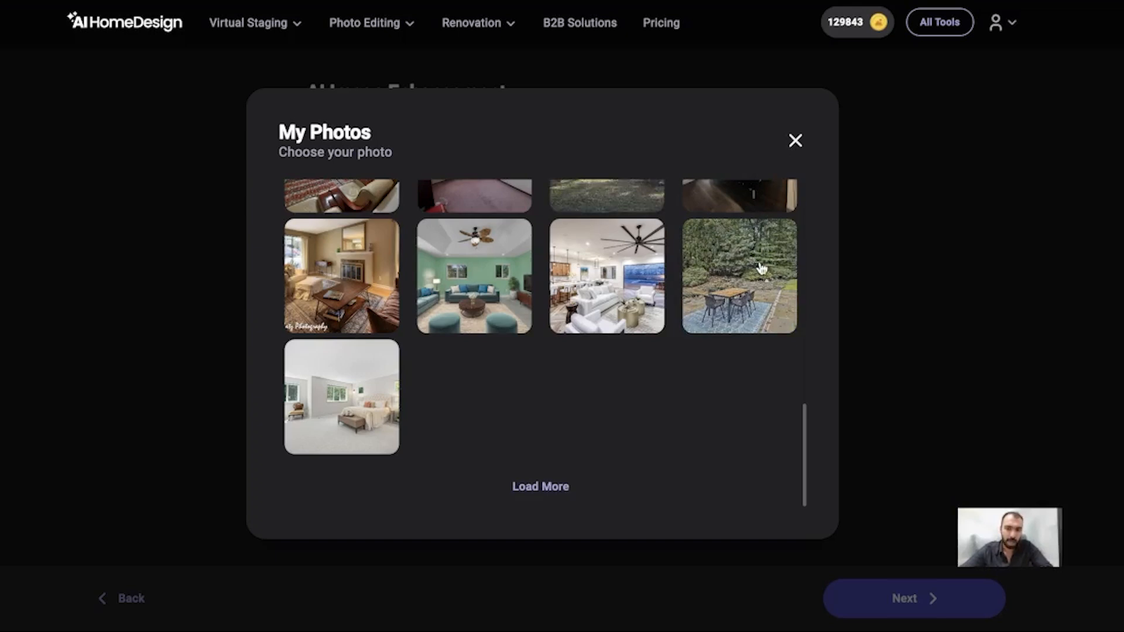
{"action": "left_click", "coordinate": [761, 267]}
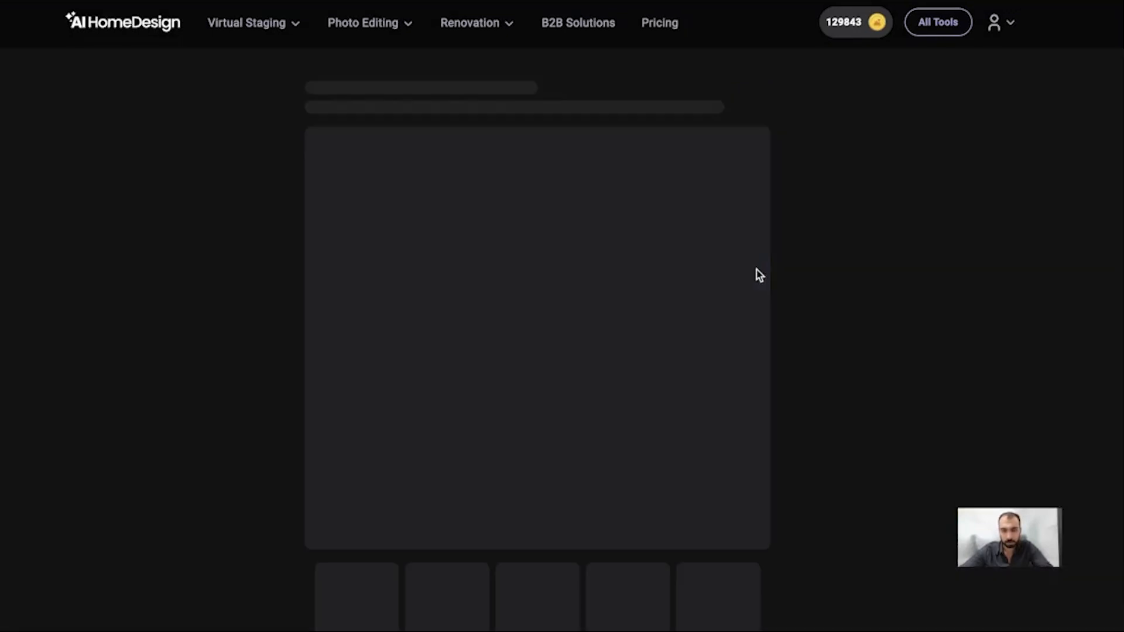
Step: Set the patio photo's area to Outdoor and enable the Lawn Replacement enhancement
{"action": "scroll", "coordinate": [759, 275], "scroll_direction": "down", "scroll_amount": 1}
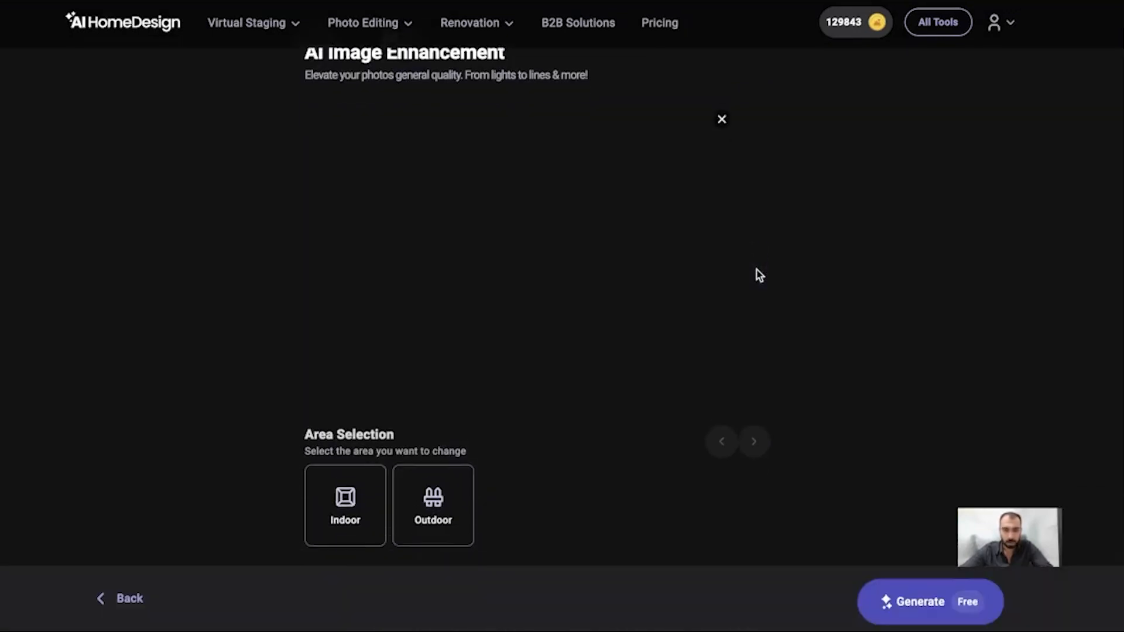
{"action": "left_click", "coordinate": [420, 518]}
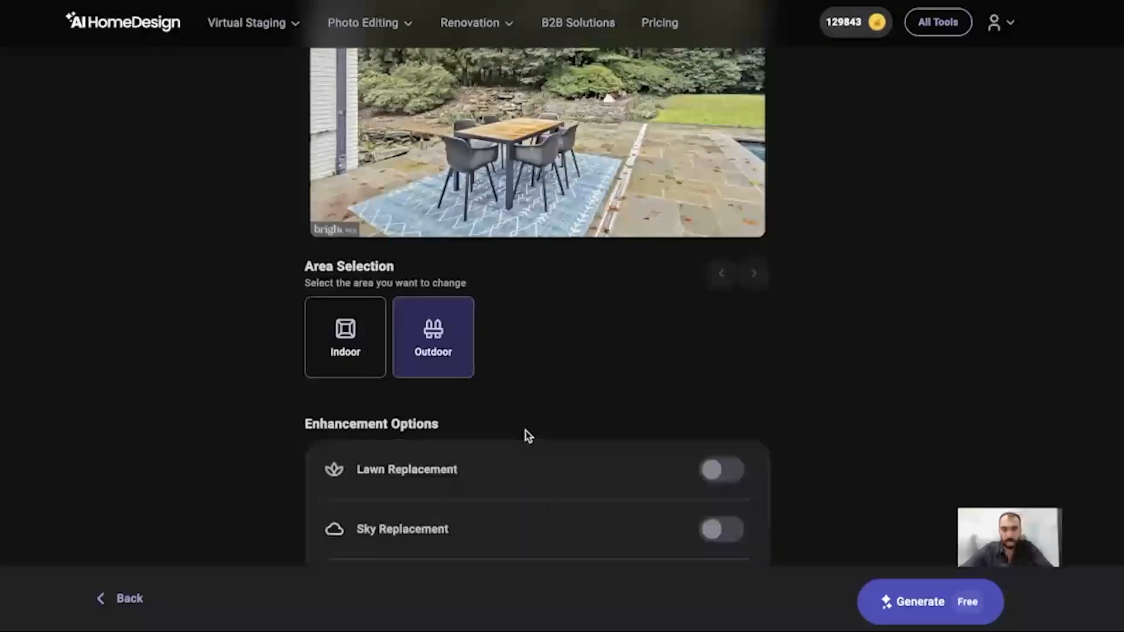
{"action": "scroll", "coordinate": [526, 433], "scroll_direction": "down", "scroll_amount": 1}
{"action": "scroll", "coordinate": [526, 433], "scroll_direction": "down", "scroll_amount": 1}
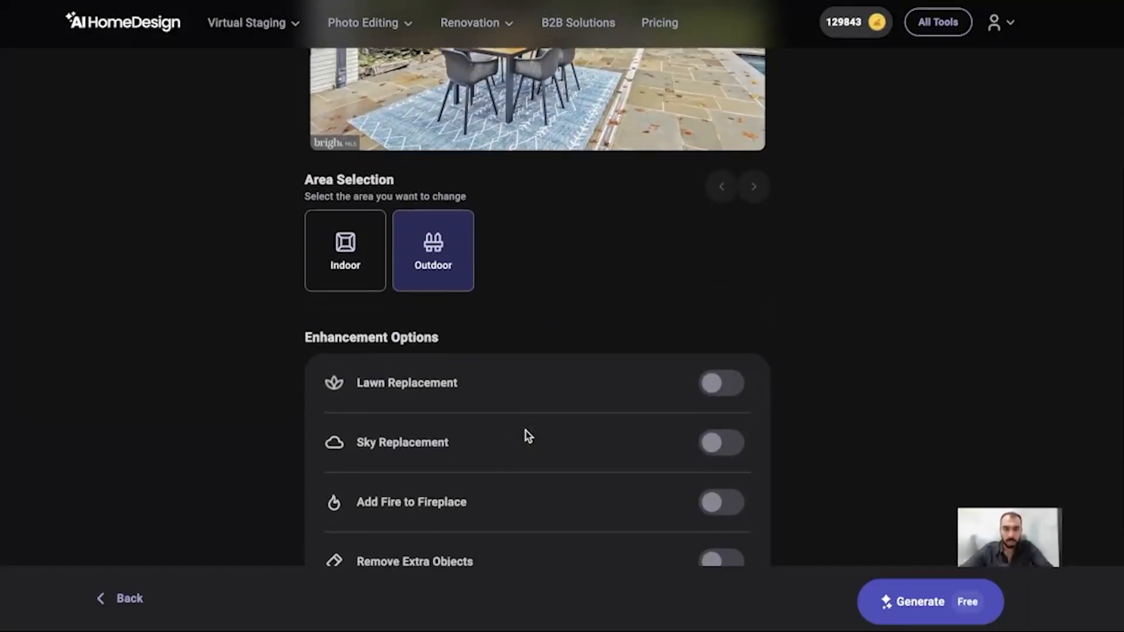
{"action": "scroll", "coordinate": [526, 433], "scroll_direction": "down", "scroll_amount": 2}
{"action": "scroll", "coordinate": [521, 423], "scroll_direction": "down", "scroll_amount": 1}
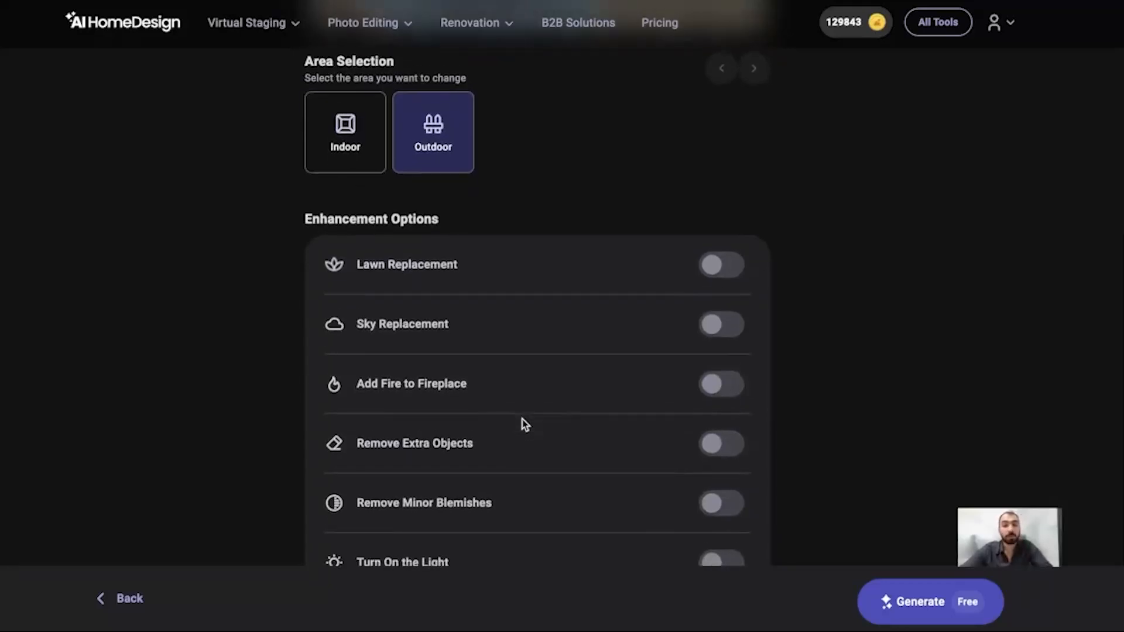
{"action": "scroll", "coordinate": [522, 423], "scroll_direction": "down", "scroll_amount": 1}
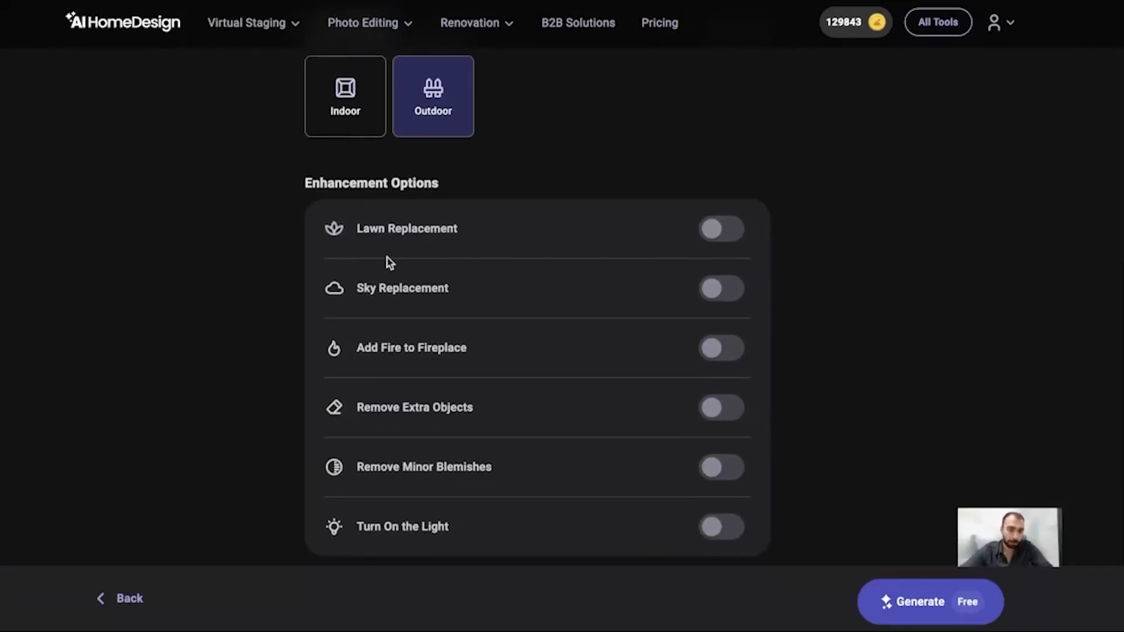
{"action": "scroll", "coordinate": [420, 298], "scroll_direction": "up", "scroll_amount": 5}
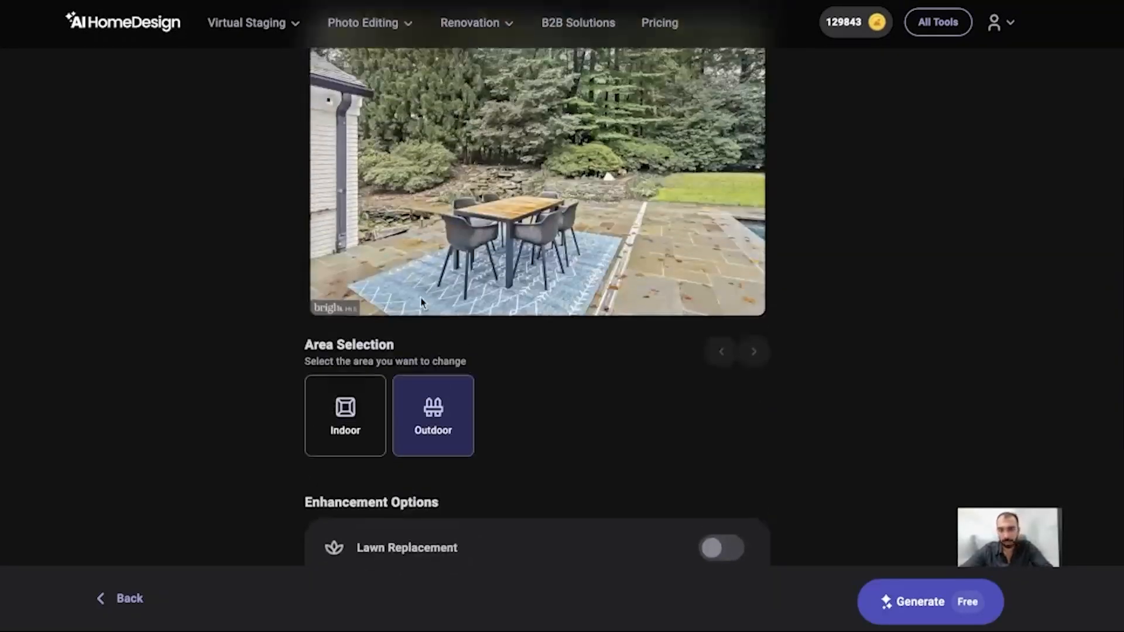
{"action": "scroll", "coordinate": [738, 345], "scroll_direction": "down", "scroll_amount": 2}
{"action": "left_click", "coordinate": [720, 442]}
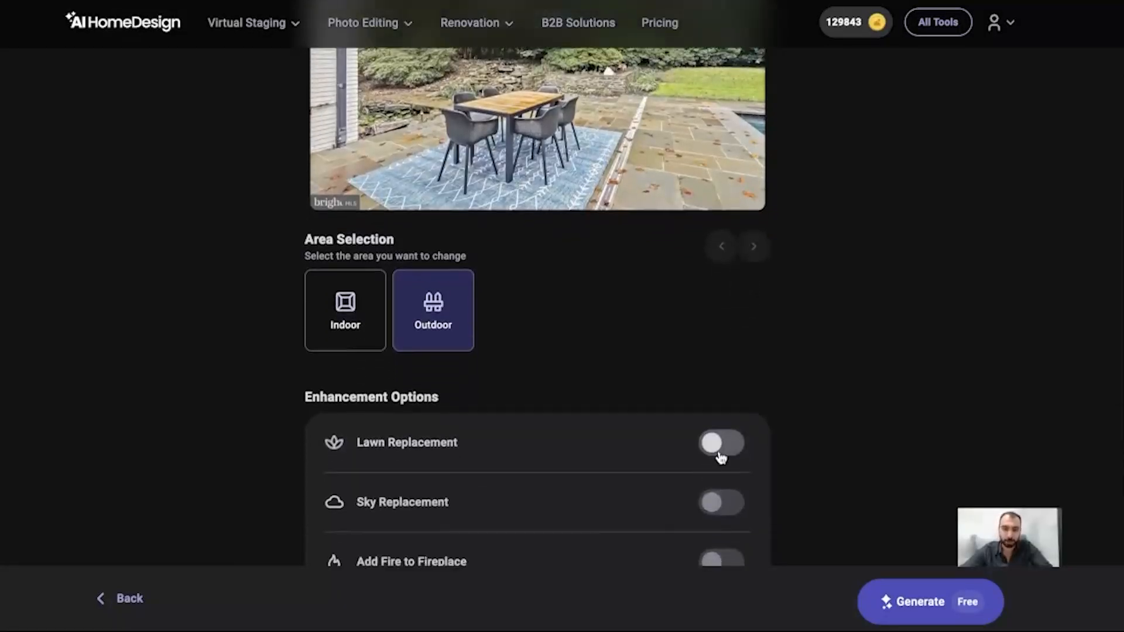
Step: Enable Remove Minor Blemishes for the patio photo and generate the enhanced image
{"action": "scroll", "coordinate": [643, 521], "scroll_direction": "up", "scroll_amount": 1}
{"action": "scroll", "coordinate": [643, 521], "scroll_direction": "down", "scroll_amount": 3}
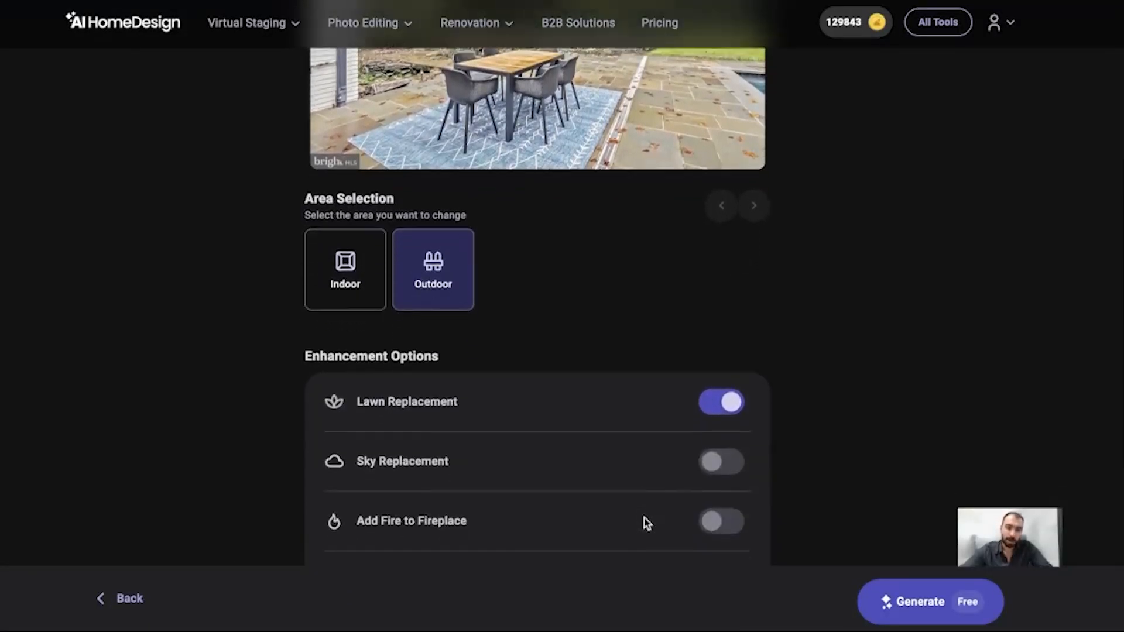
{"action": "scroll", "coordinate": [646, 522], "scroll_direction": "down", "scroll_amount": 2}
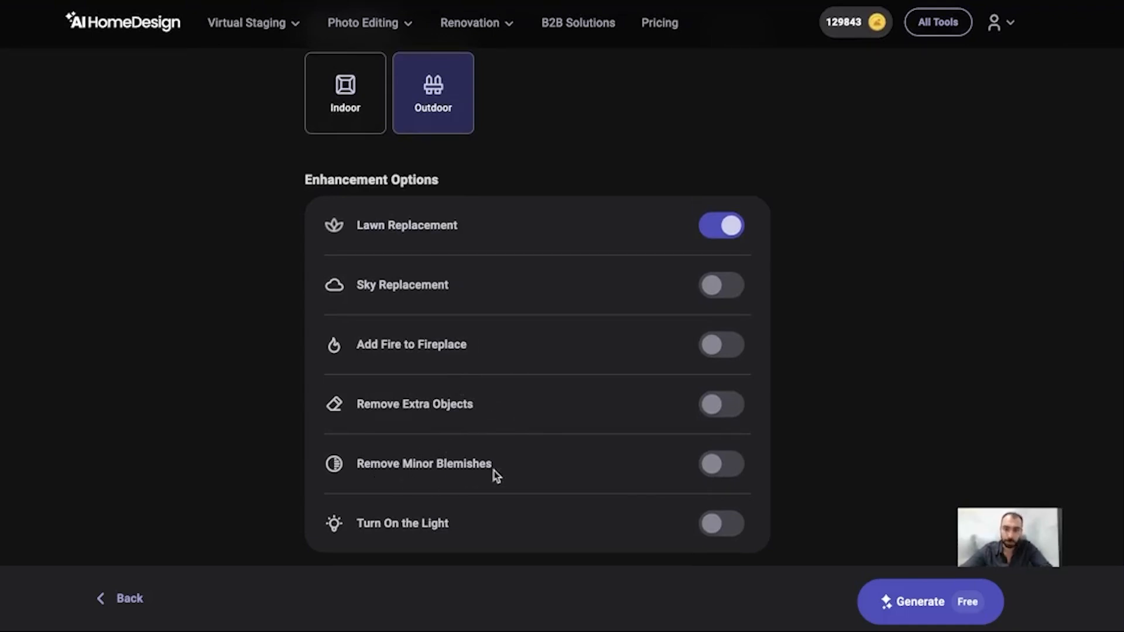
{"action": "left_click", "coordinate": [718, 476]}
{"action": "scroll", "coordinate": [646, 380], "scroll_direction": "up", "scroll_amount": 5}
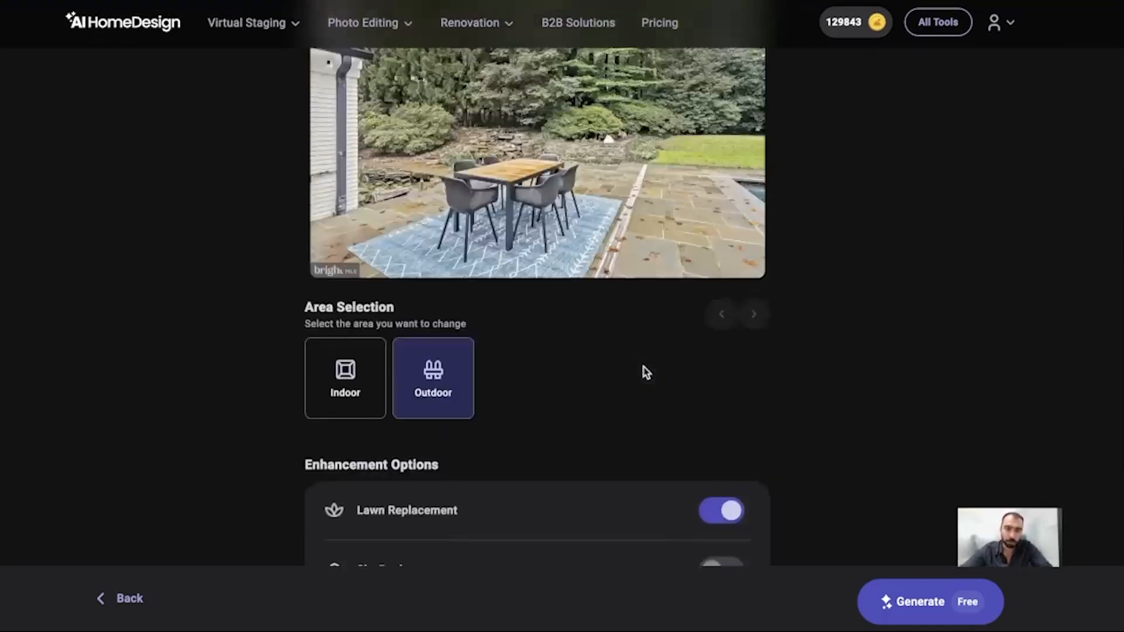
{"action": "scroll", "coordinate": [646, 373], "scroll_direction": "down", "scroll_amount": 5}
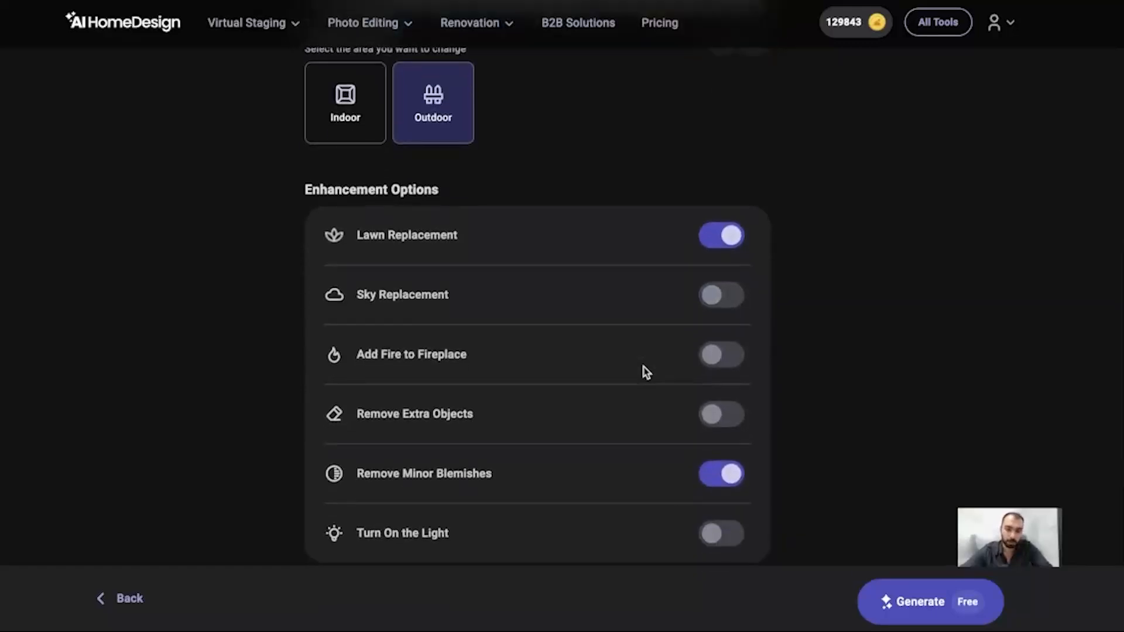
{"action": "scroll", "coordinate": [623, 462], "scroll_direction": "up", "scroll_amount": 5}
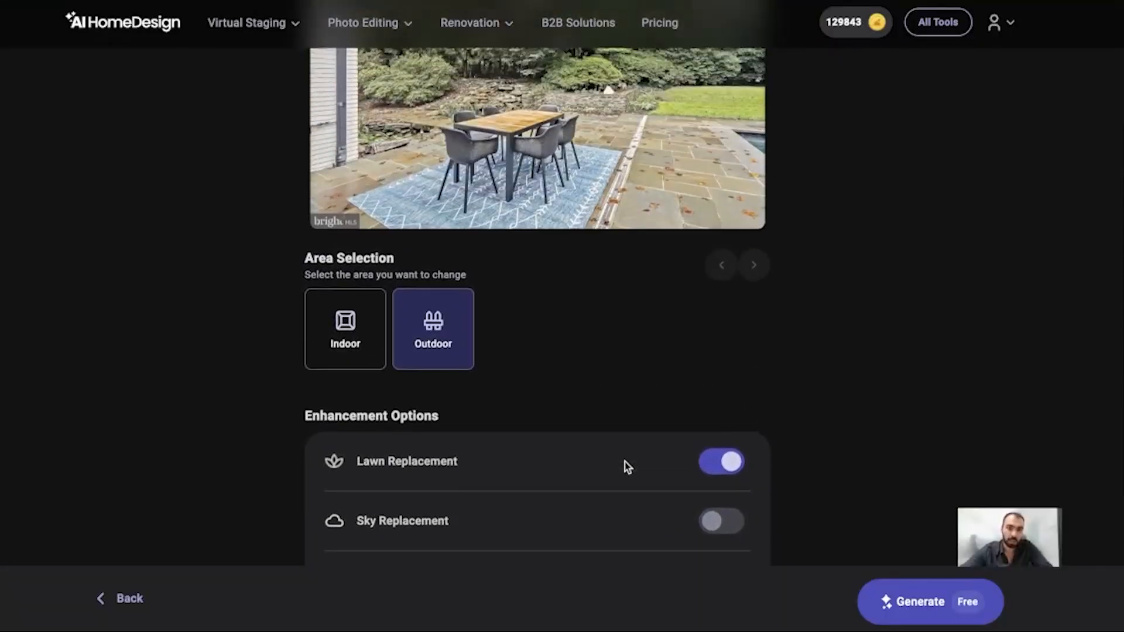
{"action": "scroll", "coordinate": [624, 462], "scroll_direction": "up", "scroll_amount": 2}
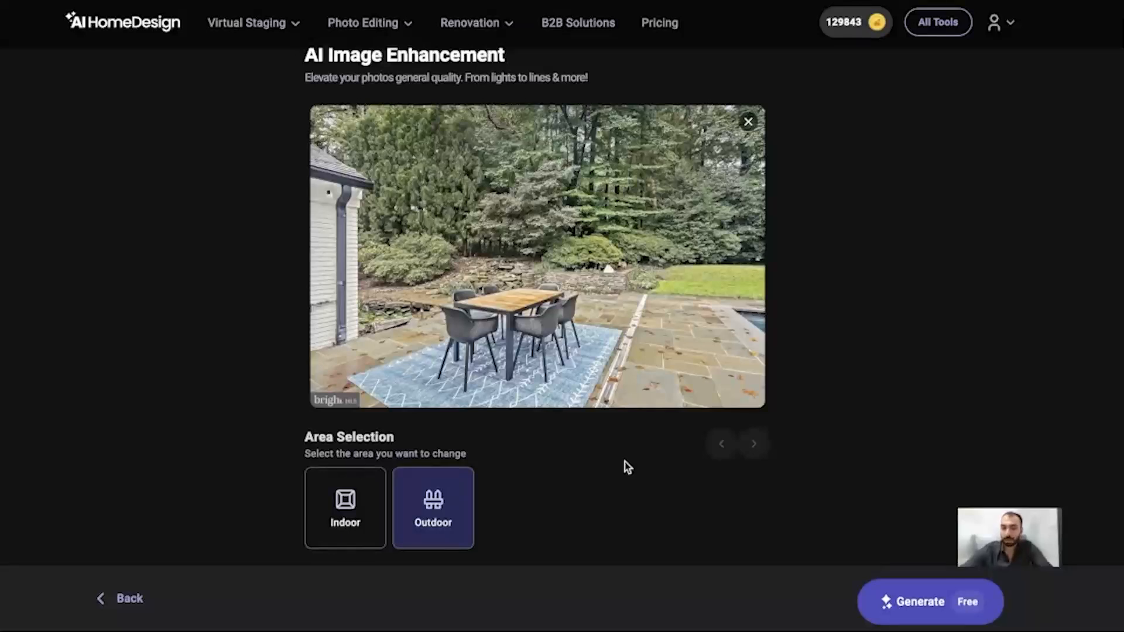
{"action": "scroll", "coordinate": [627, 467], "scroll_direction": "down", "scroll_amount": 7}
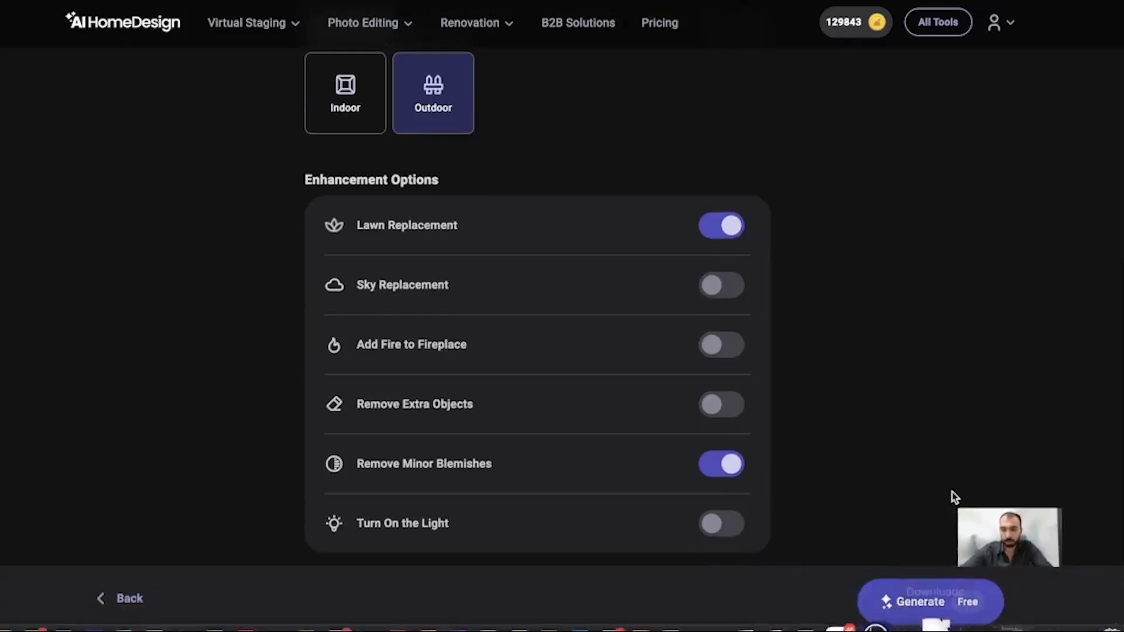
{"action": "left_click", "coordinate": [918, 619]}
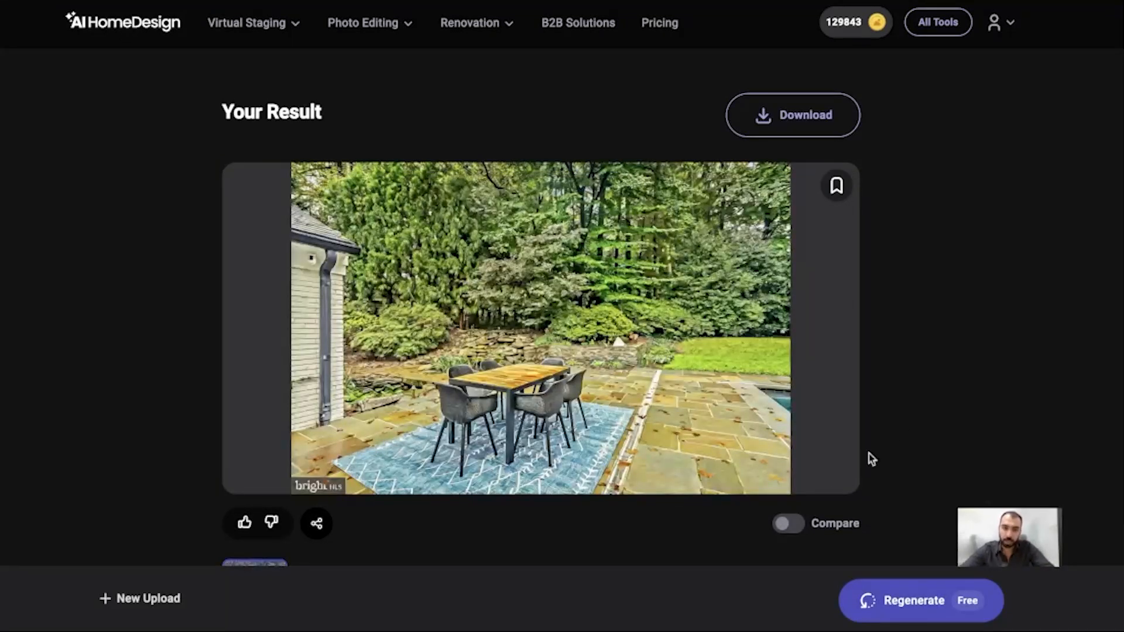
Step: Compare the enhanced patio image with the original and open the enhancement options for regenerating it
{"action": "left_click", "coordinate": [803, 527]}
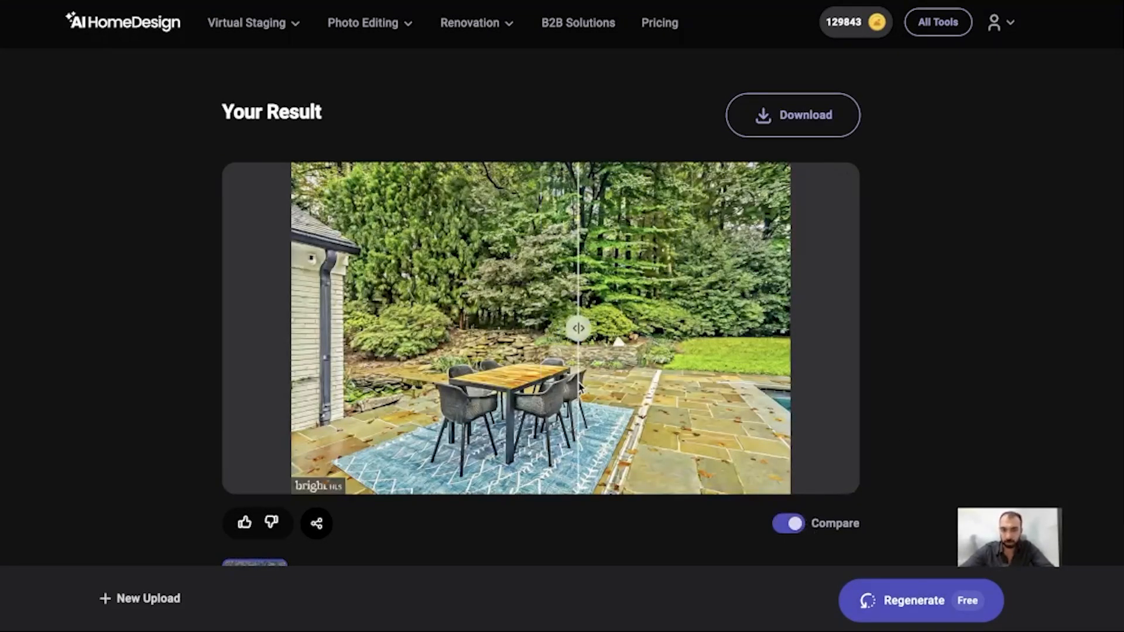
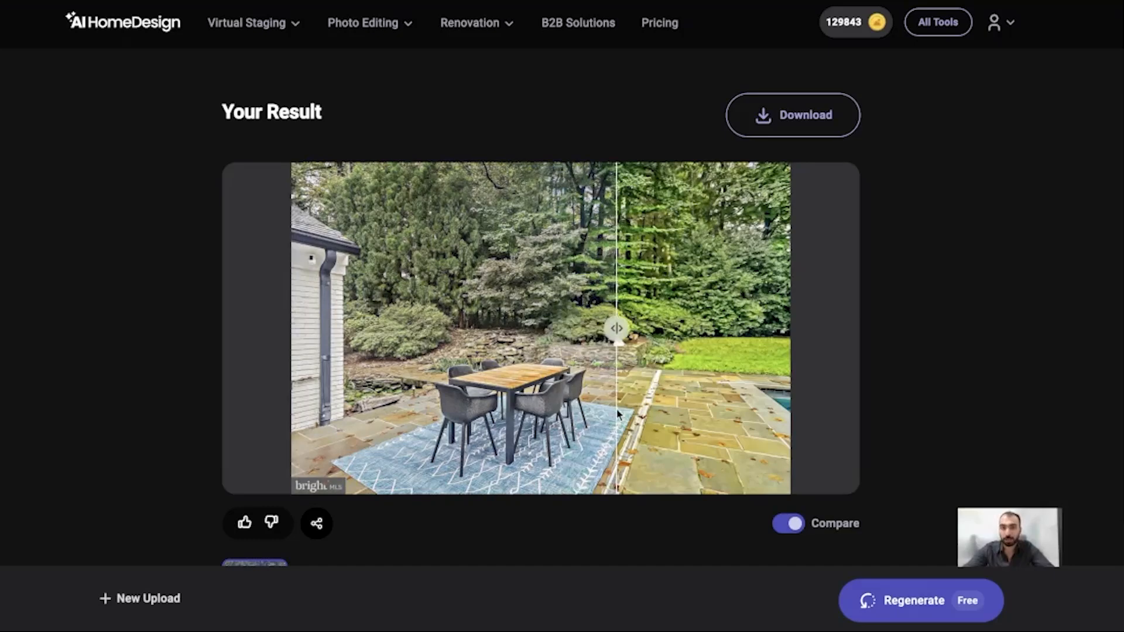
{"action": "left_click", "coordinate": [921, 601]}
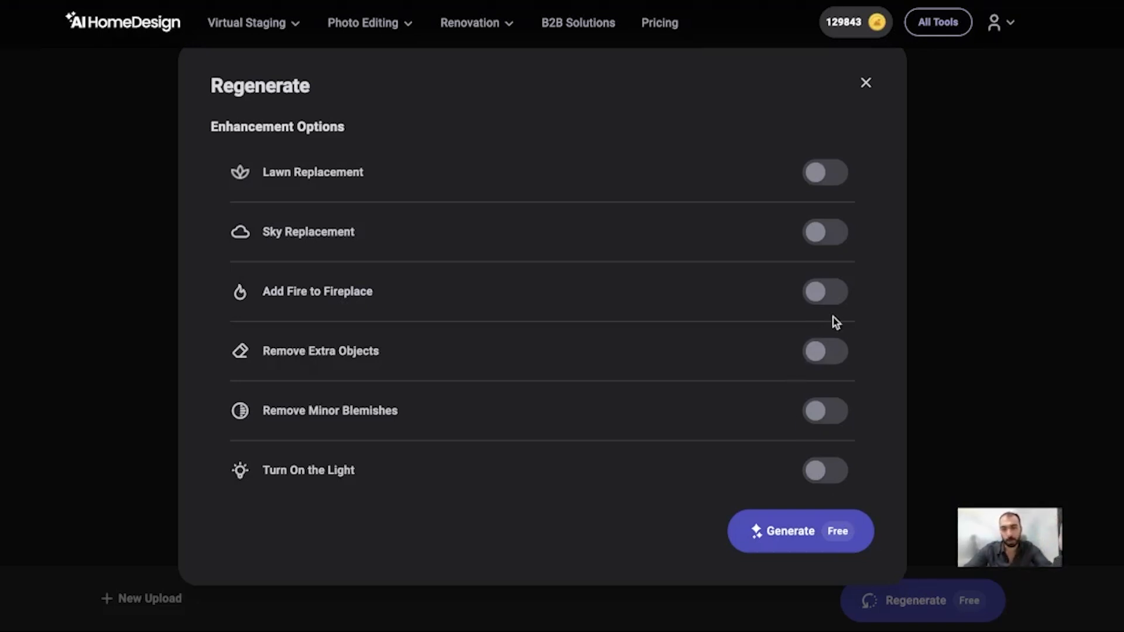
{"action": "left_click", "coordinate": [835, 293]}
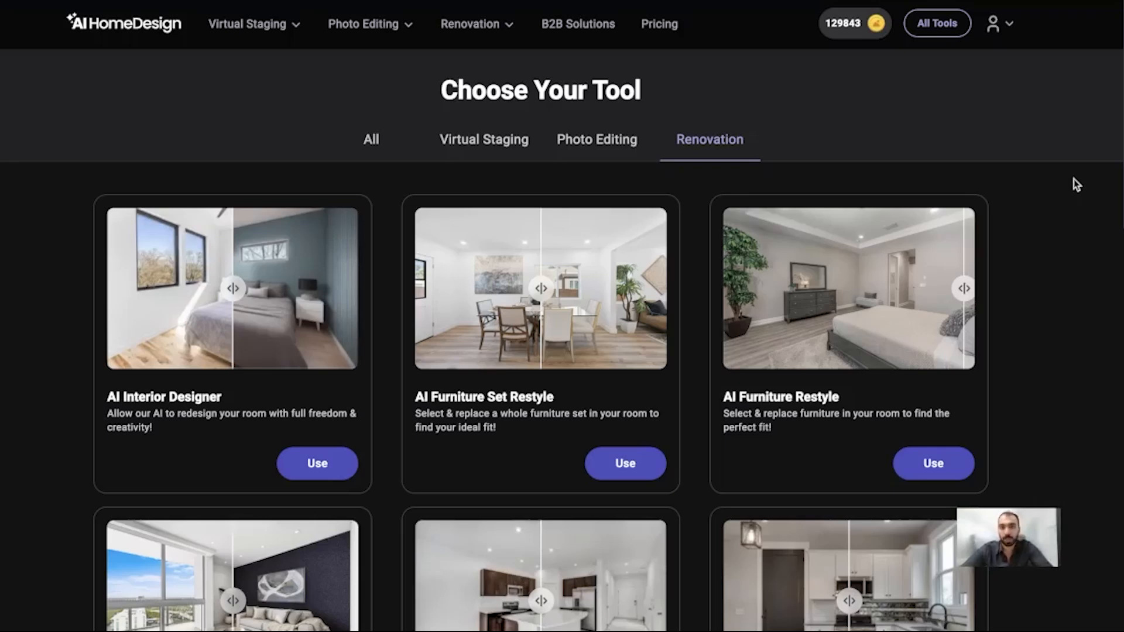
Step: Open the account's Generated Photos and browse through all the generated results
{"action": "left_click", "coordinate": [1008, 32]}
{"action": "left_click", "coordinate": [1010, 38]}
{"action": "left_click", "coordinate": [1007, 37]}
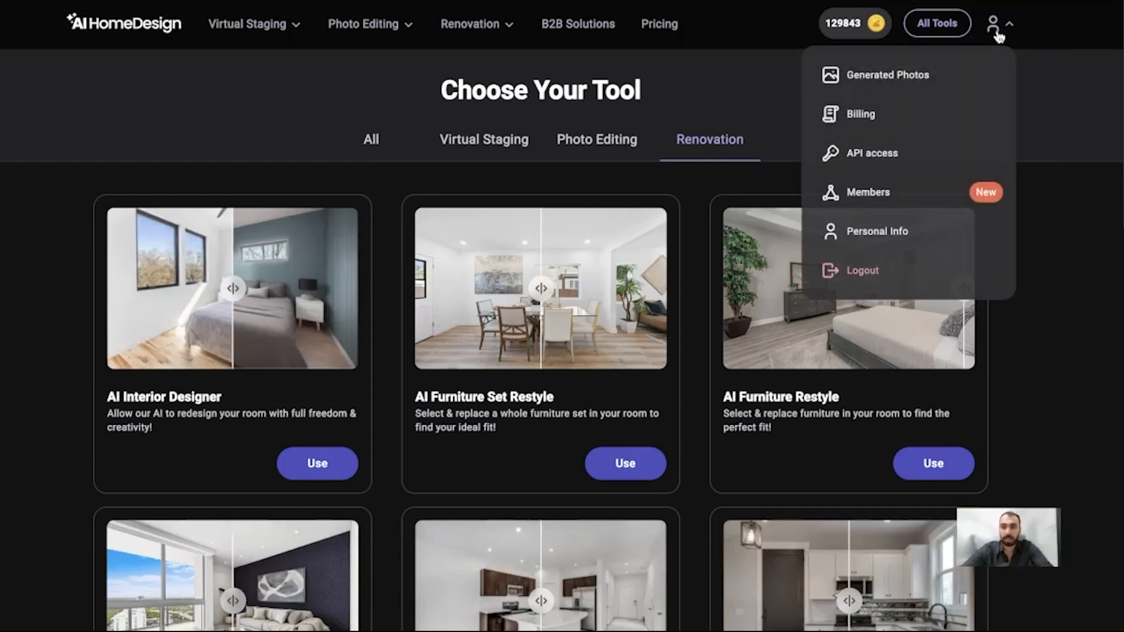
{"action": "left_click", "coordinate": [998, 37]}
{"action": "left_click", "coordinate": [1001, 31]}
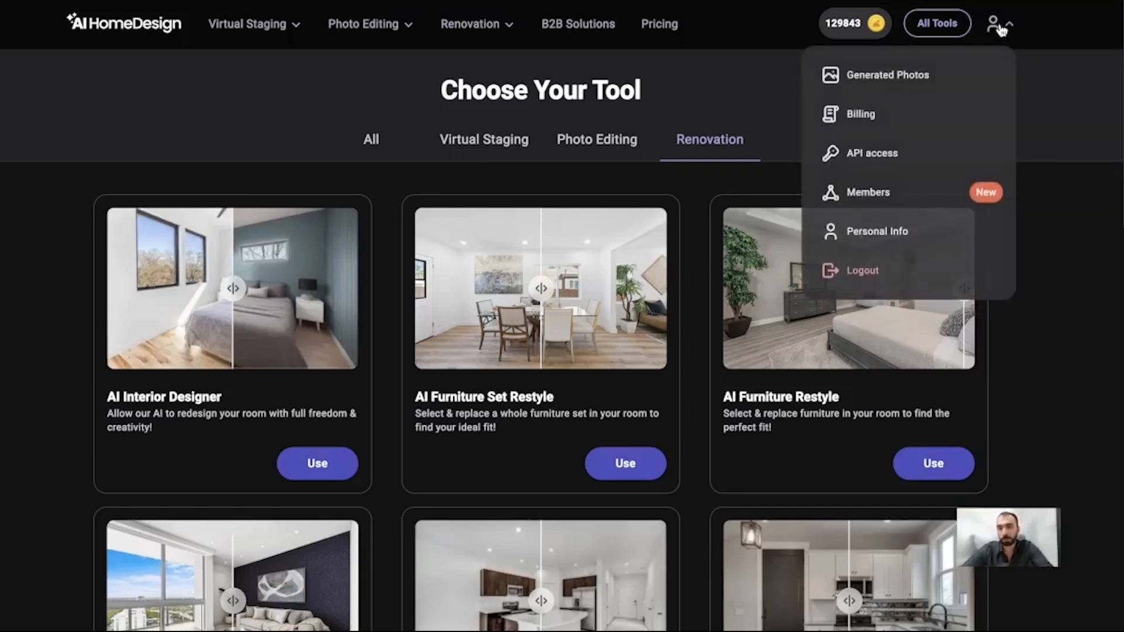
{"action": "left_click", "coordinate": [974, 80]}
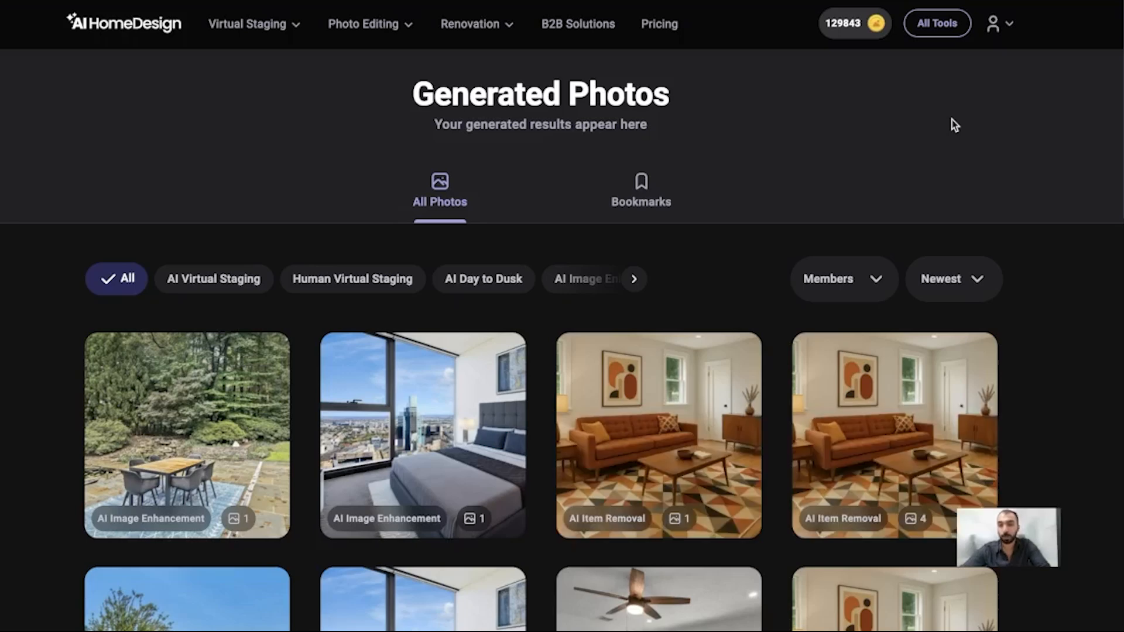
{"action": "scroll", "coordinate": [954, 124], "scroll_direction": "down", "scroll_amount": 2}
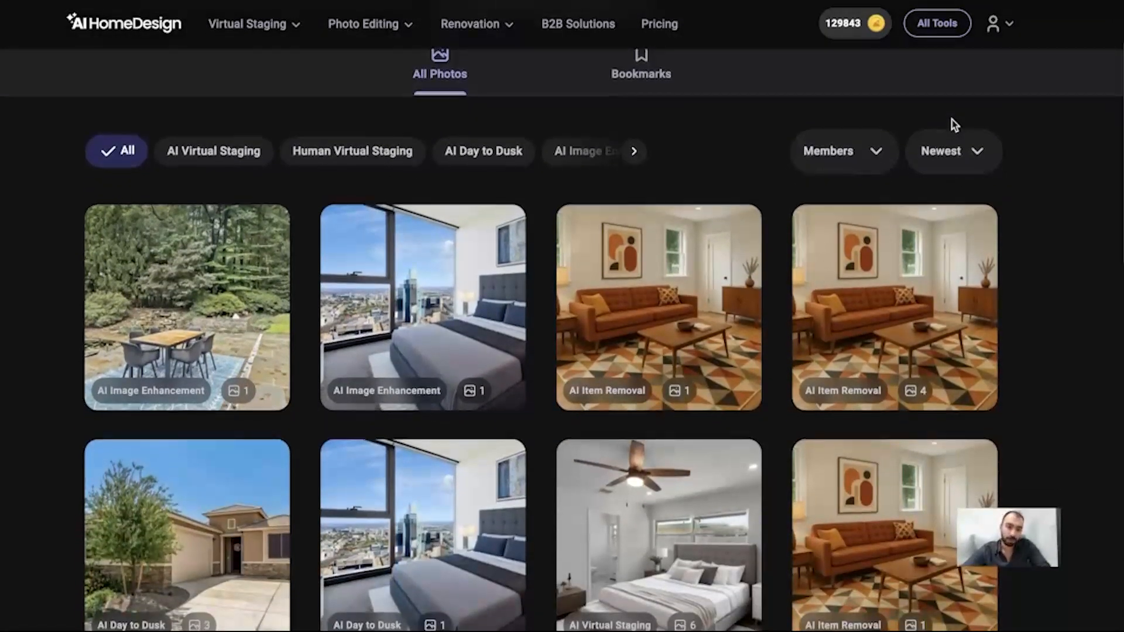
{"action": "scroll", "coordinate": [954, 125], "scroll_direction": "down", "scroll_amount": 2}
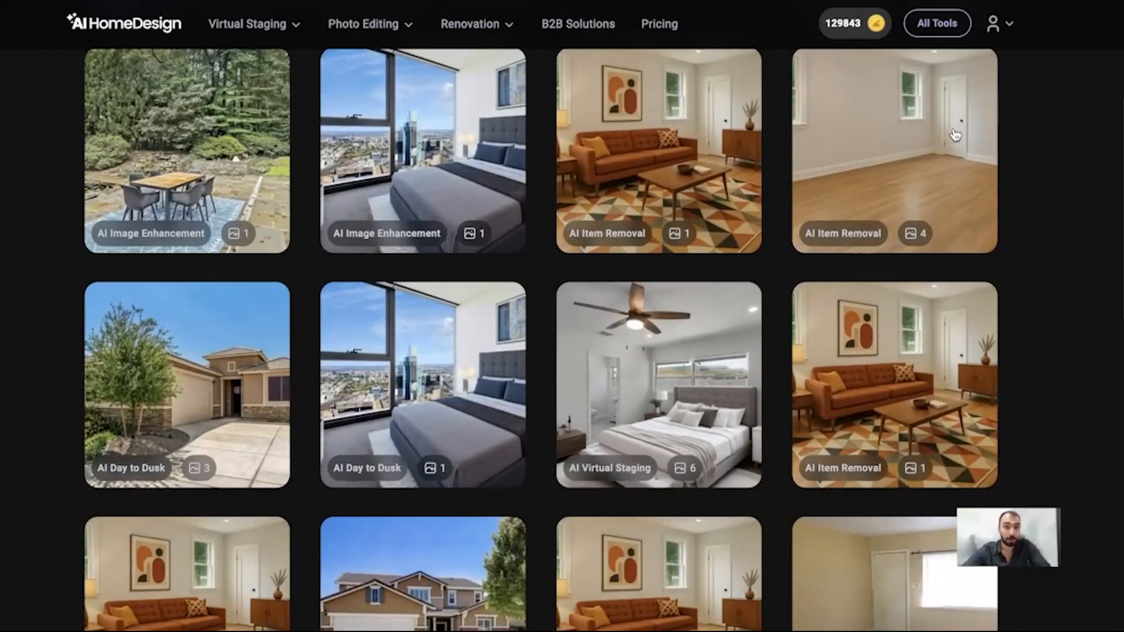
{"action": "scroll", "coordinate": [956, 137], "scroll_direction": "up", "scroll_amount": 3}
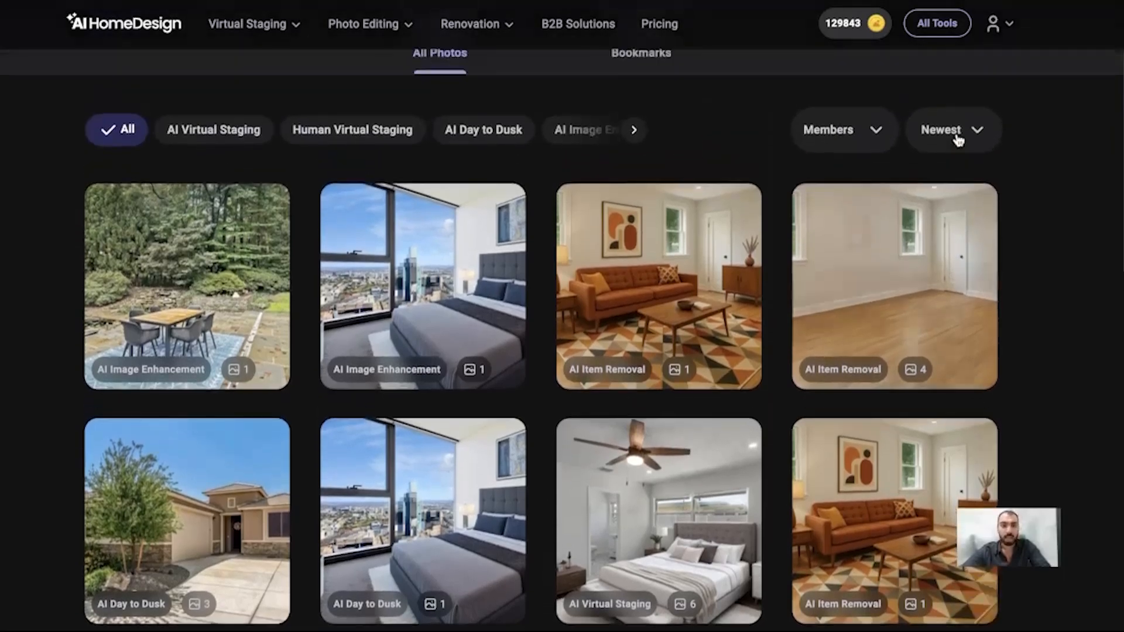
{"action": "scroll", "coordinate": [779, 146], "scroll_direction": "up", "scroll_amount": 1}
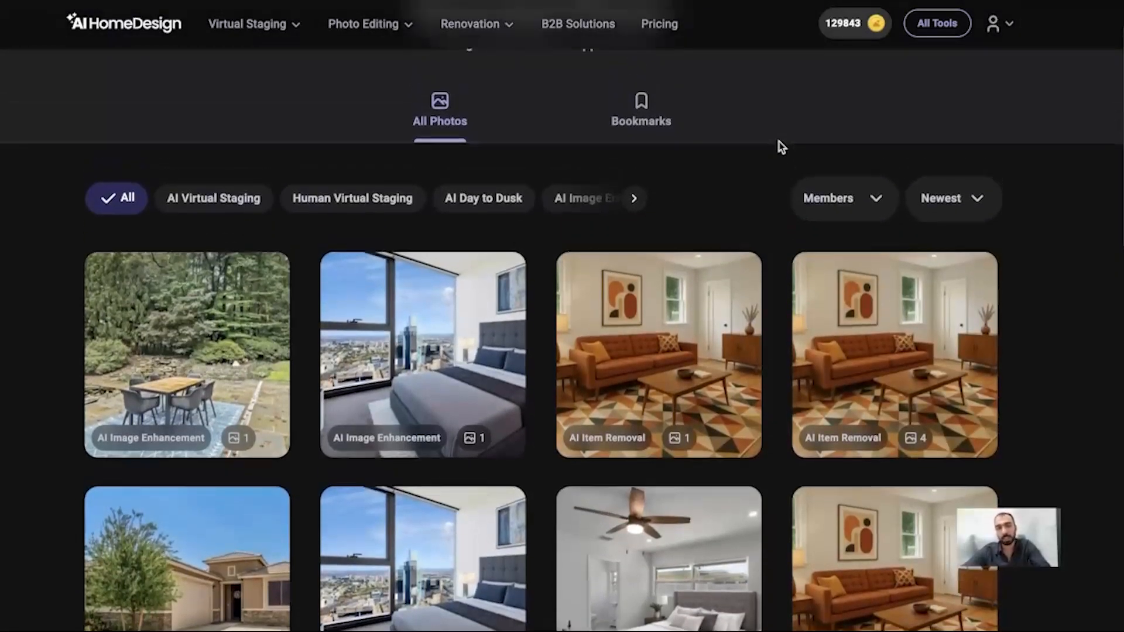
Step: Filter the generated photos to AI Virtual Staging and open the living room result with the orange sofa thumbnail
{"action": "left_click", "coordinate": [643, 205]}
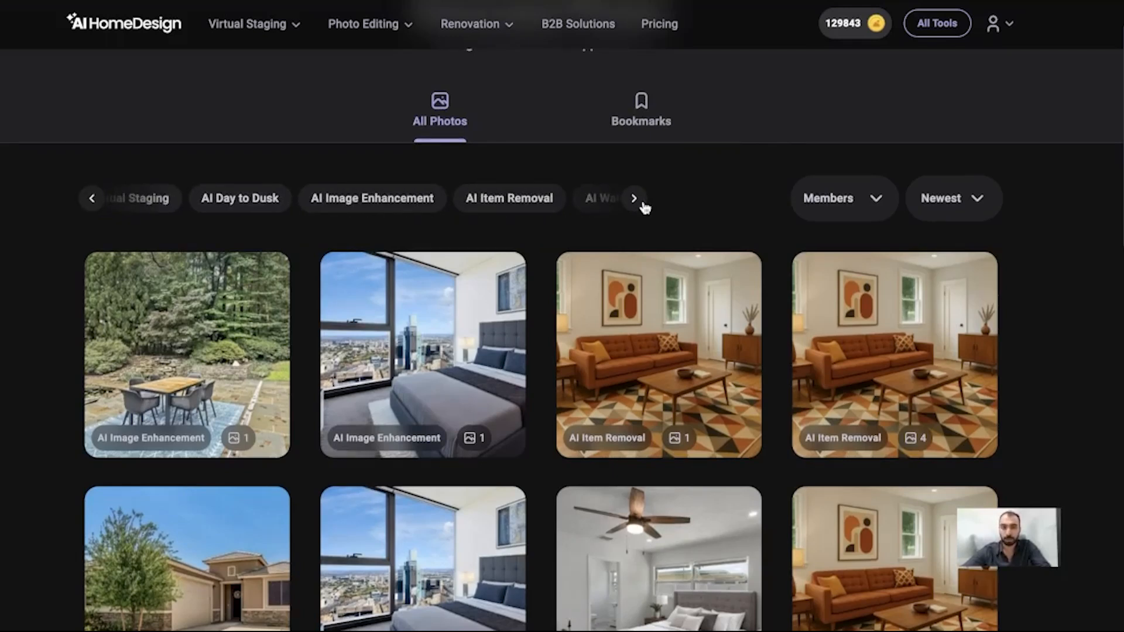
{"action": "left_click", "coordinate": [92, 199]}
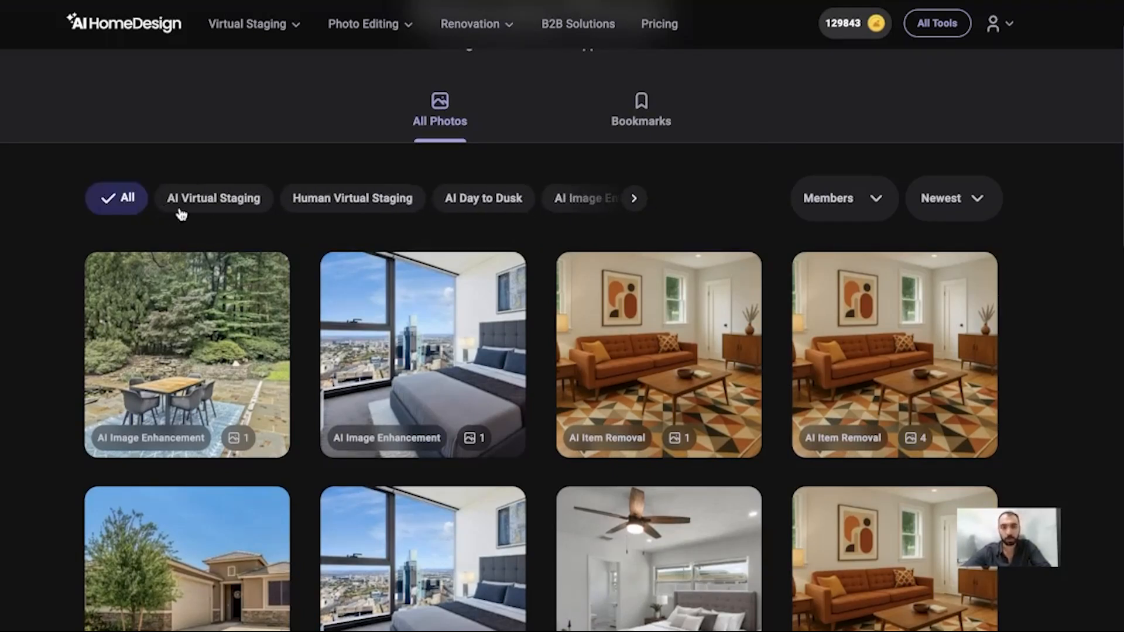
{"action": "left_click", "coordinate": [230, 200]}
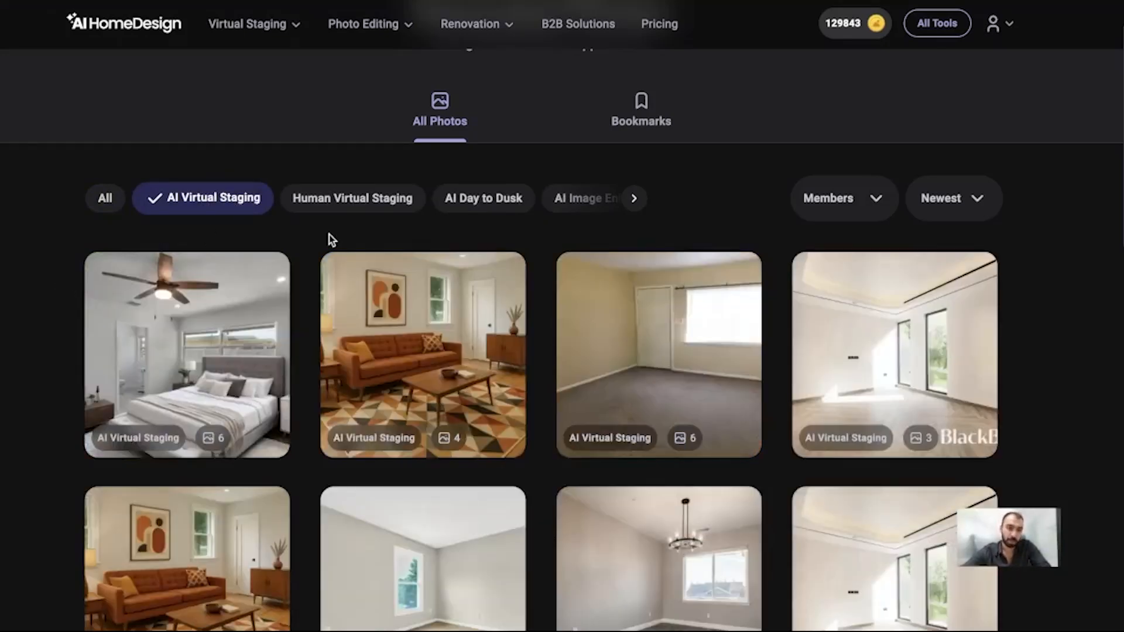
{"action": "left_click", "coordinate": [426, 317]}
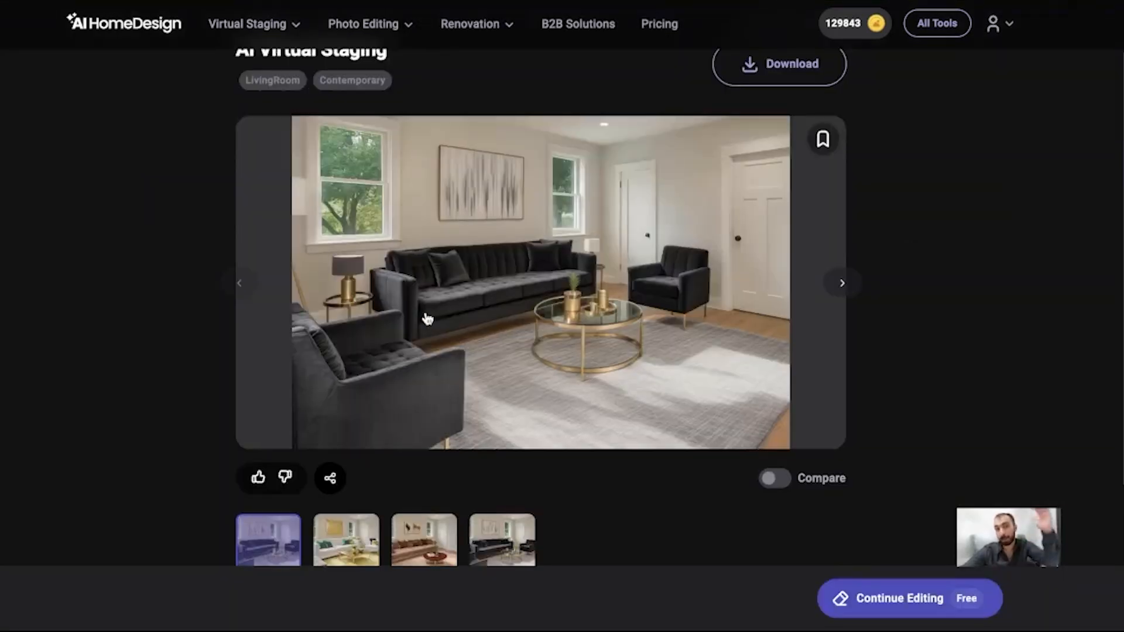
{"action": "scroll", "coordinate": [426, 318], "scroll_direction": "up", "scroll_amount": 2}
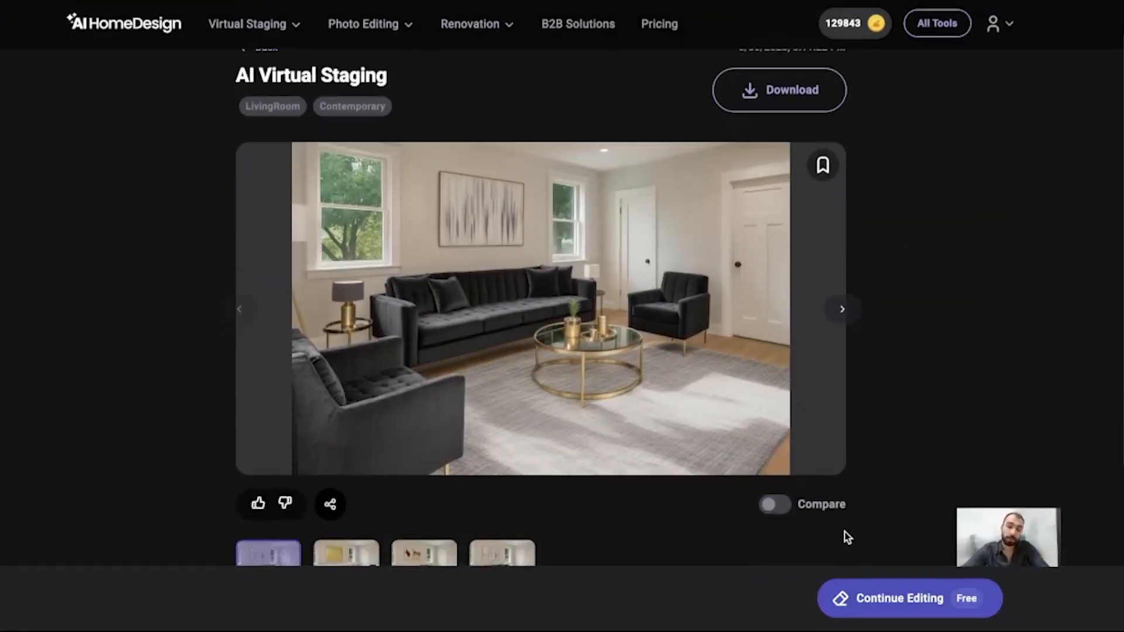
Step: Continue editing the staged living room, view its Regenerate options and the Remove Items editor, and close both without changes
{"action": "left_click", "coordinate": [896, 603]}
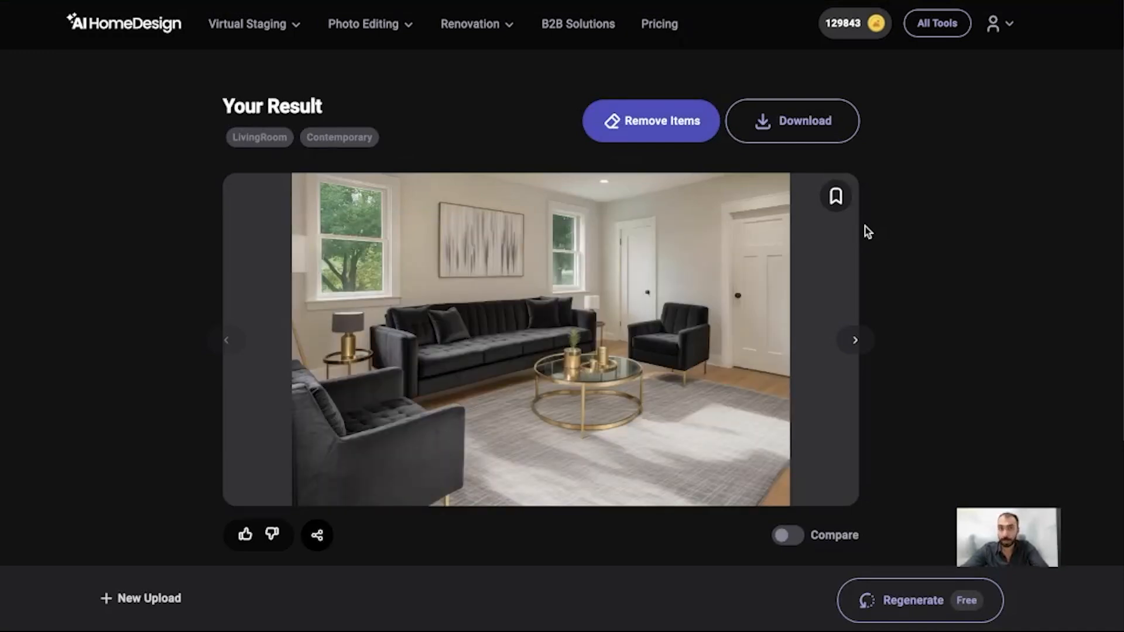
{"action": "left_click", "coordinate": [920, 614]}
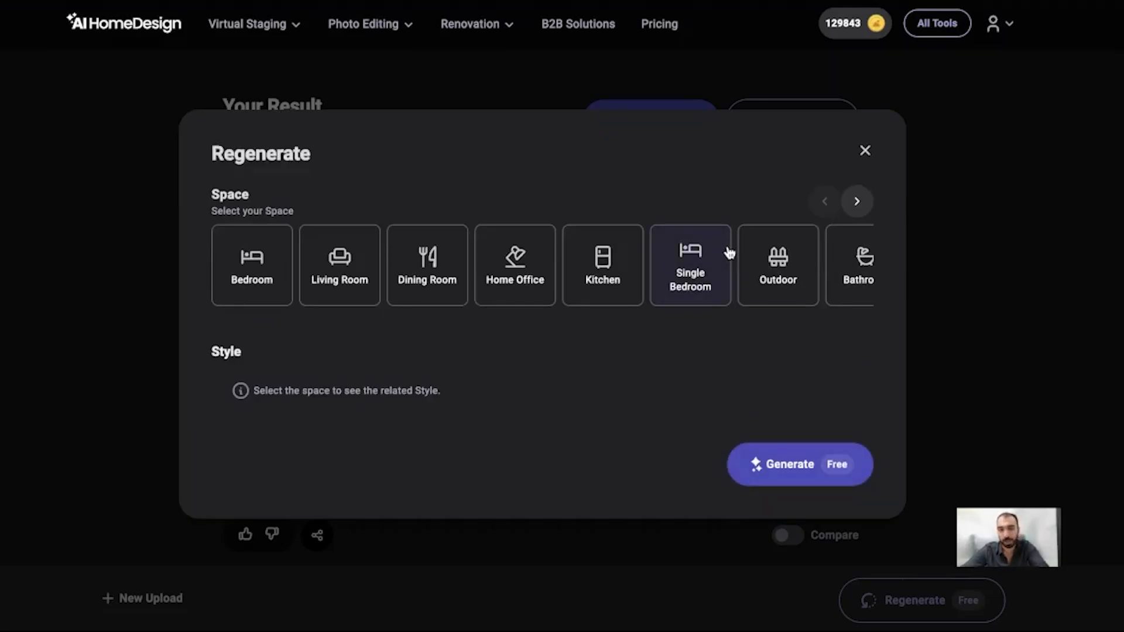
{"action": "left_click", "coordinate": [865, 151]}
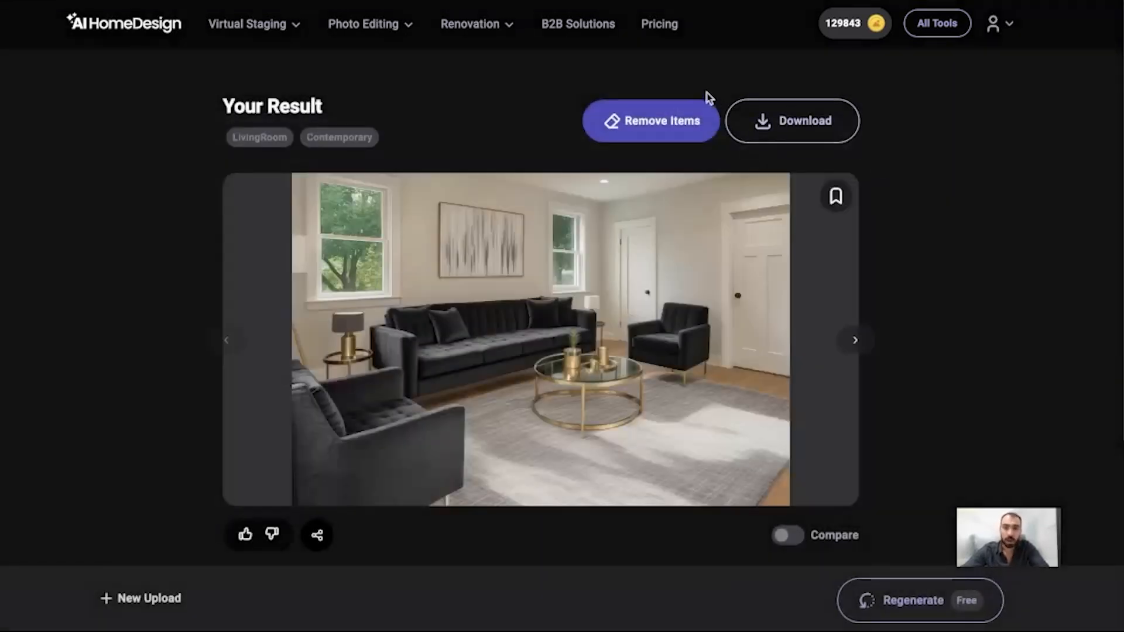
{"action": "left_click", "coordinate": [690, 113]}
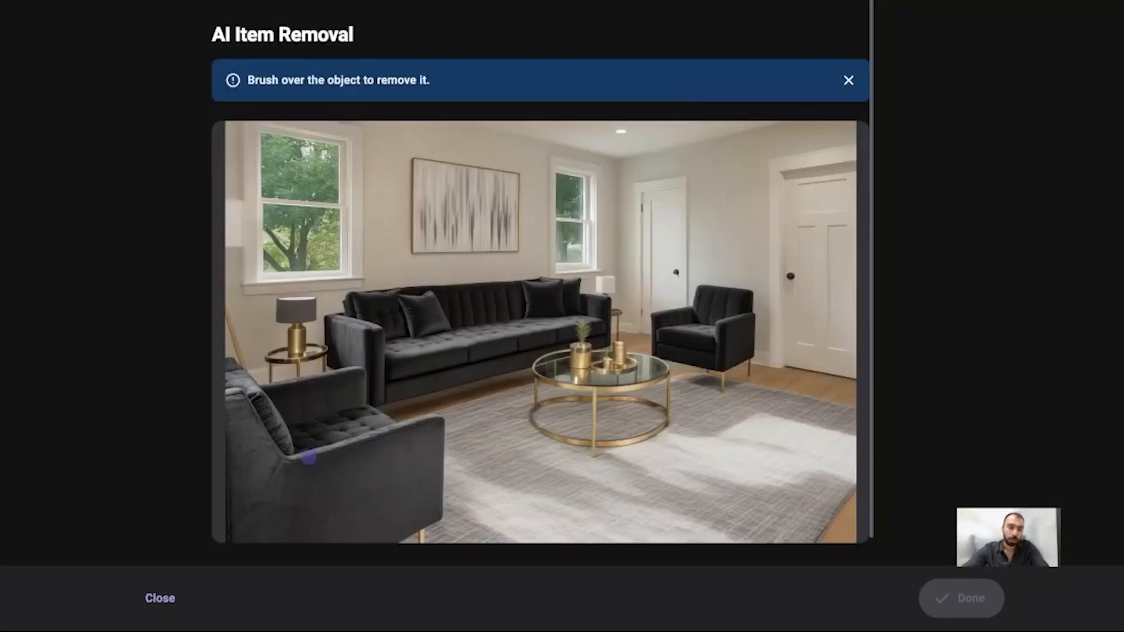
{"action": "left_click", "coordinate": [153, 598]}
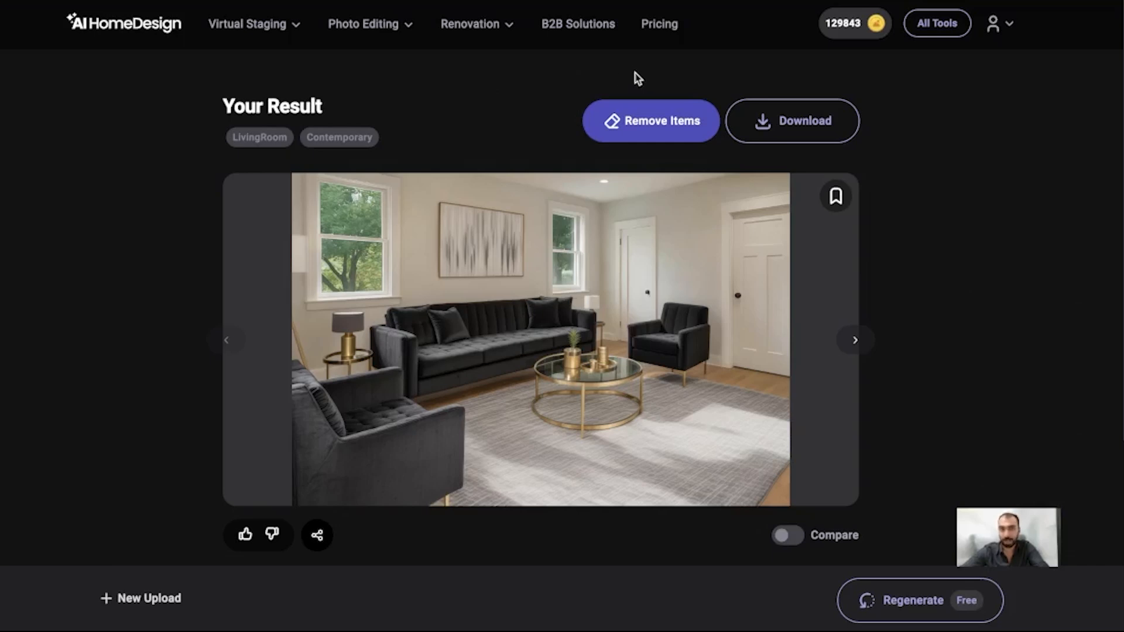
Step: Return to the account's Generated Photos and view the bookmarked results
{"action": "left_click", "coordinate": [995, 23]}
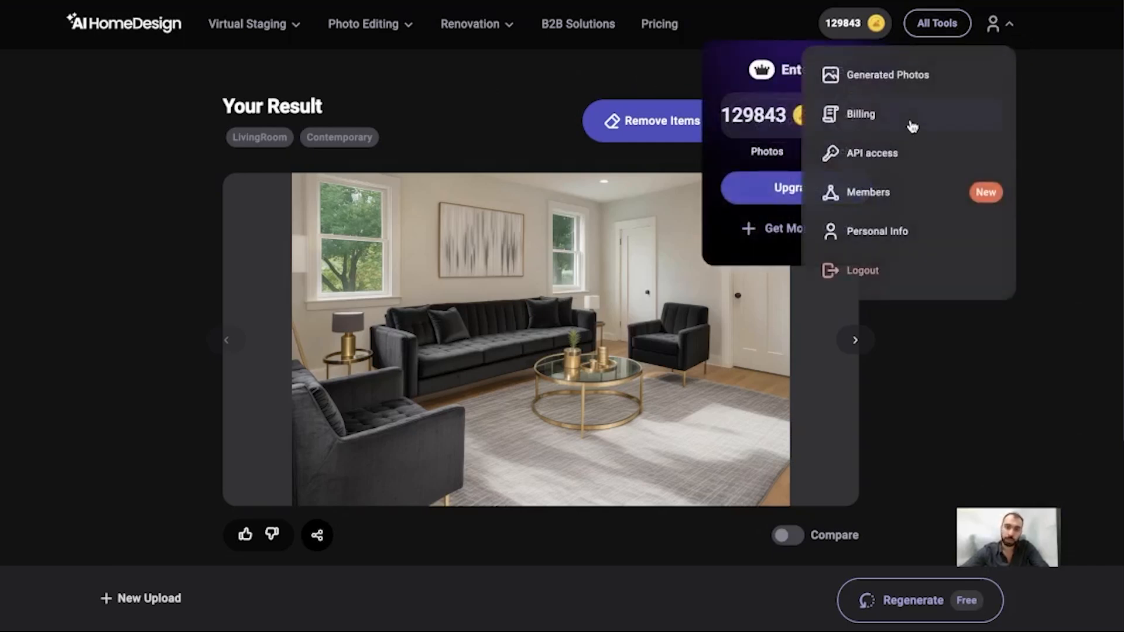
{"action": "left_click", "coordinate": [904, 81]}
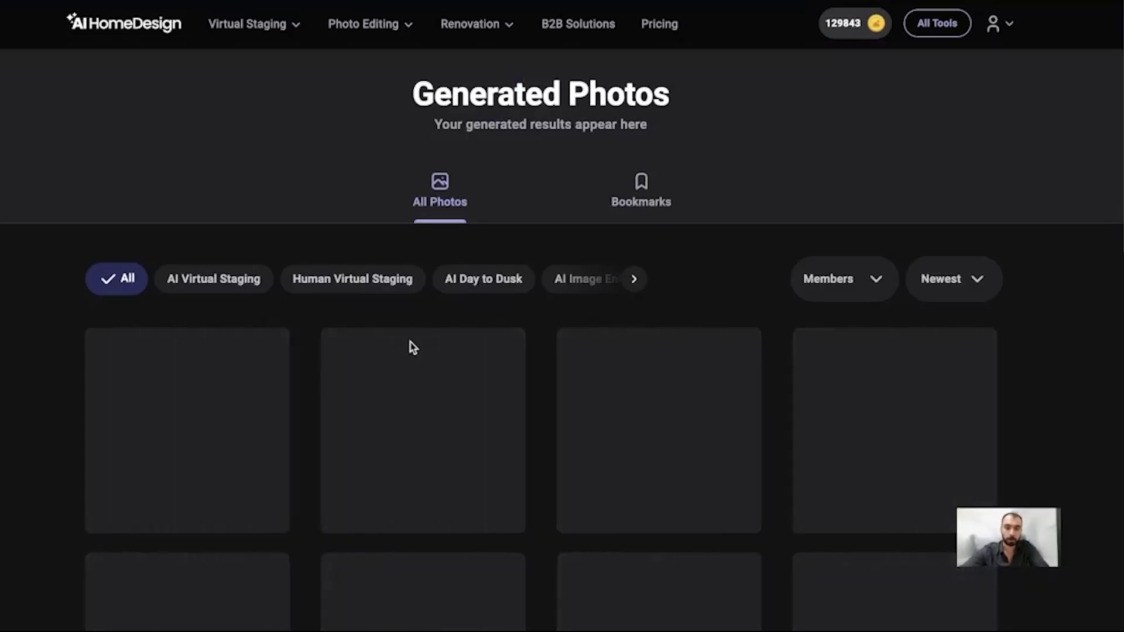
{"action": "scroll", "coordinate": [413, 345], "scroll_direction": "down", "scroll_amount": 1}
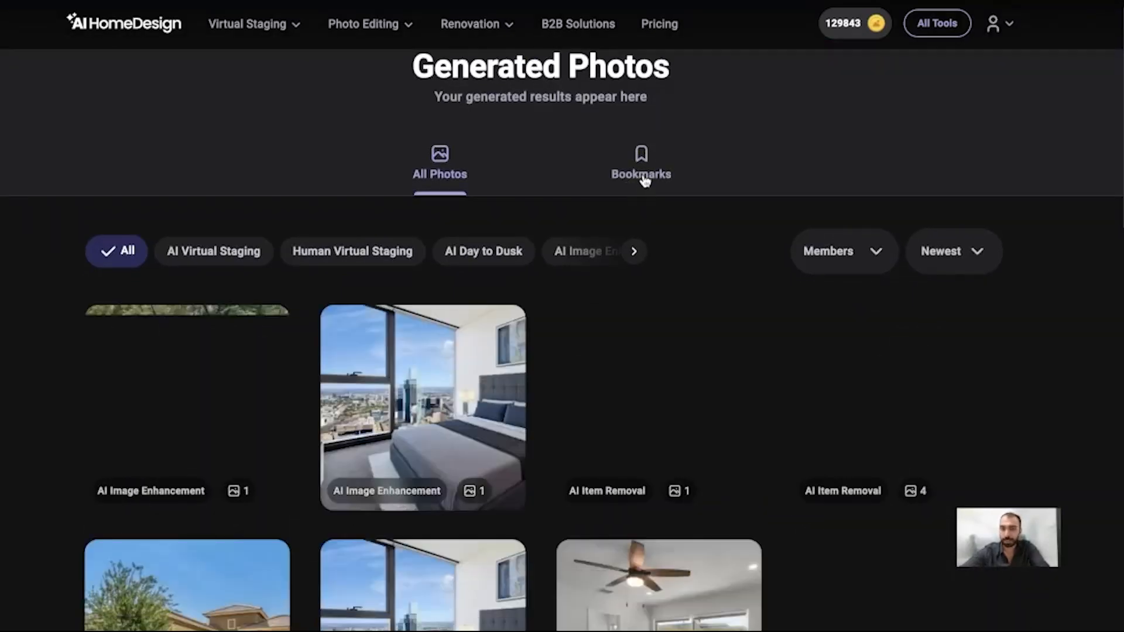
{"action": "left_click", "coordinate": [643, 179]}
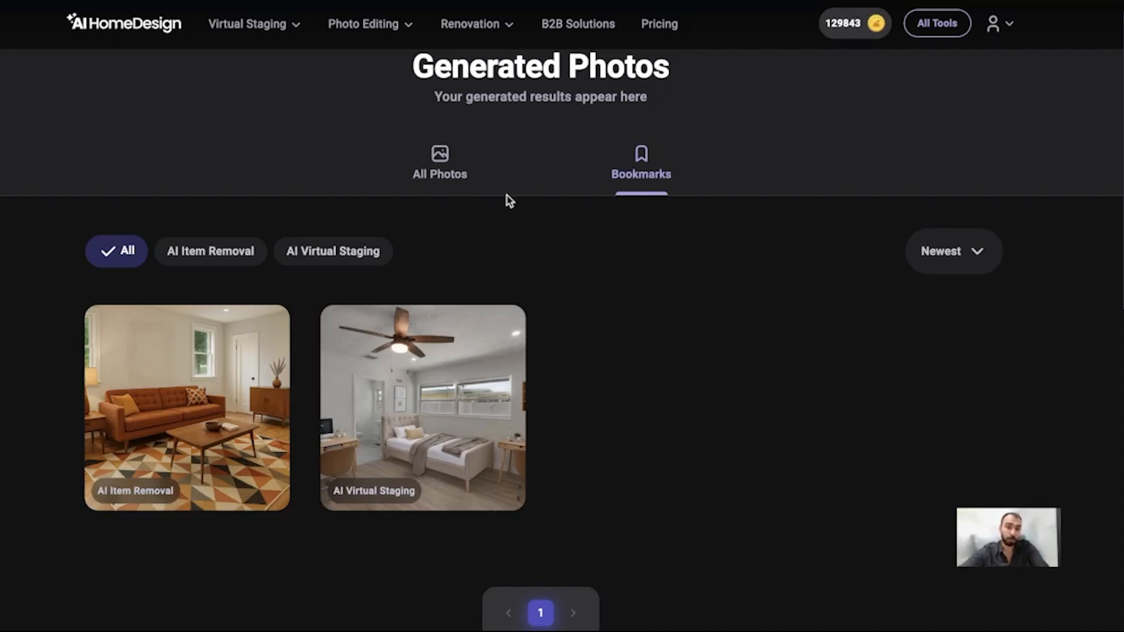
Step: Show all generated photos again, filter them to AI Virtual Staging, and switch back to the bookmarked ones
{"action": "left_click", "coordinate": [462, 186]}
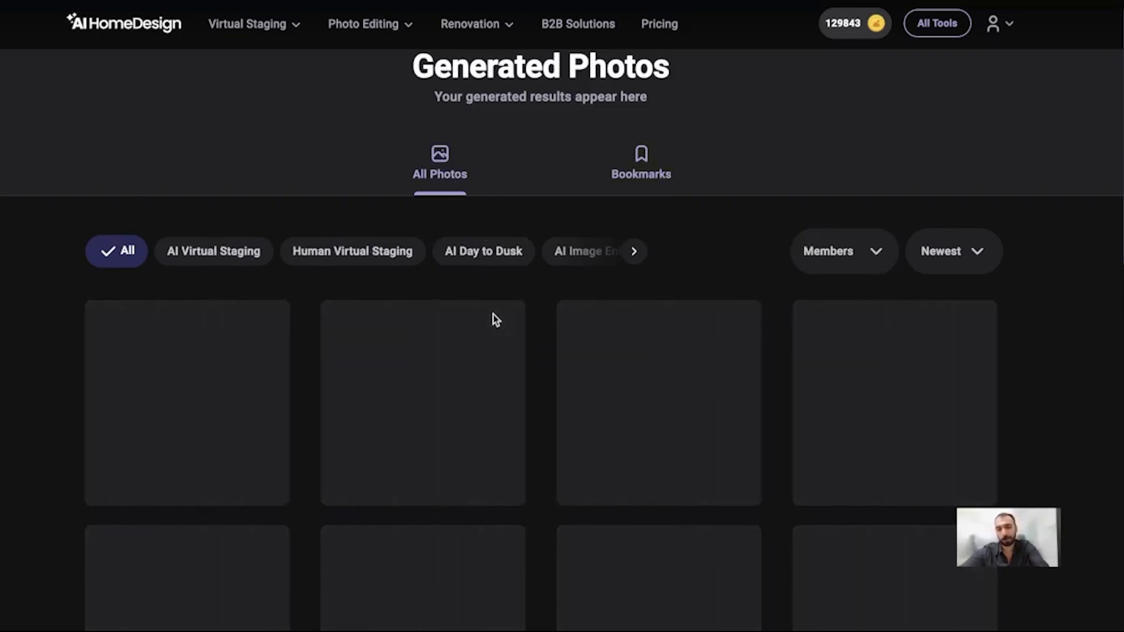
{"action": "scroll", "coordinate": [492, 319], "scroll_direction": "down", "scroll_amount": 1}
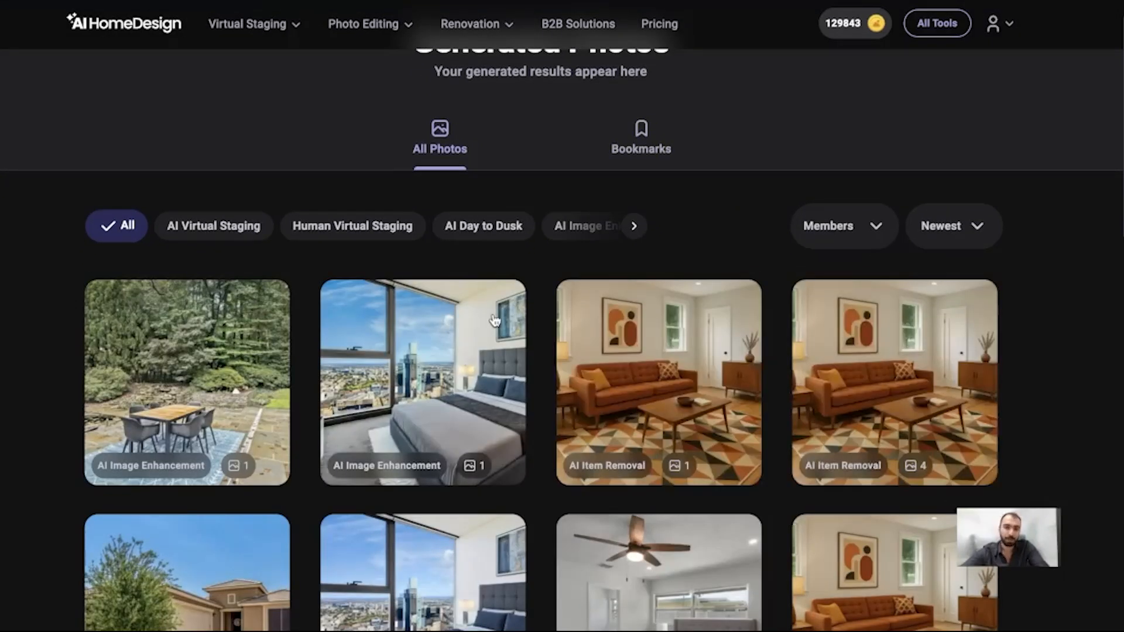
{"action": "left_click", "coordinate": [225, 230]}
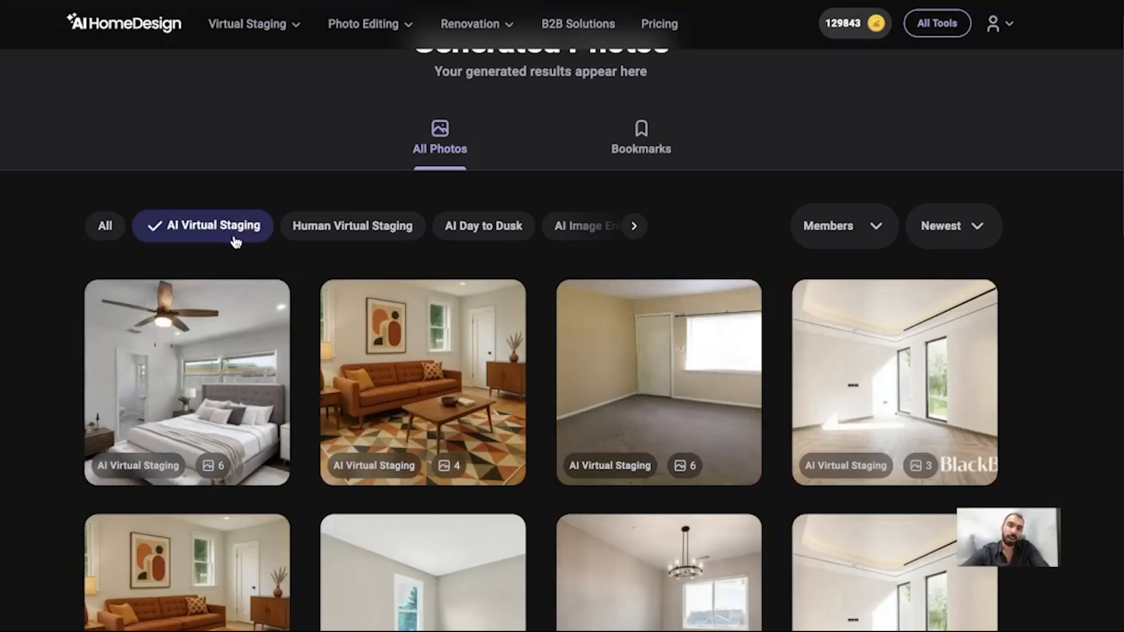
{"action": "left_click", "coordinate": [637, 155]}
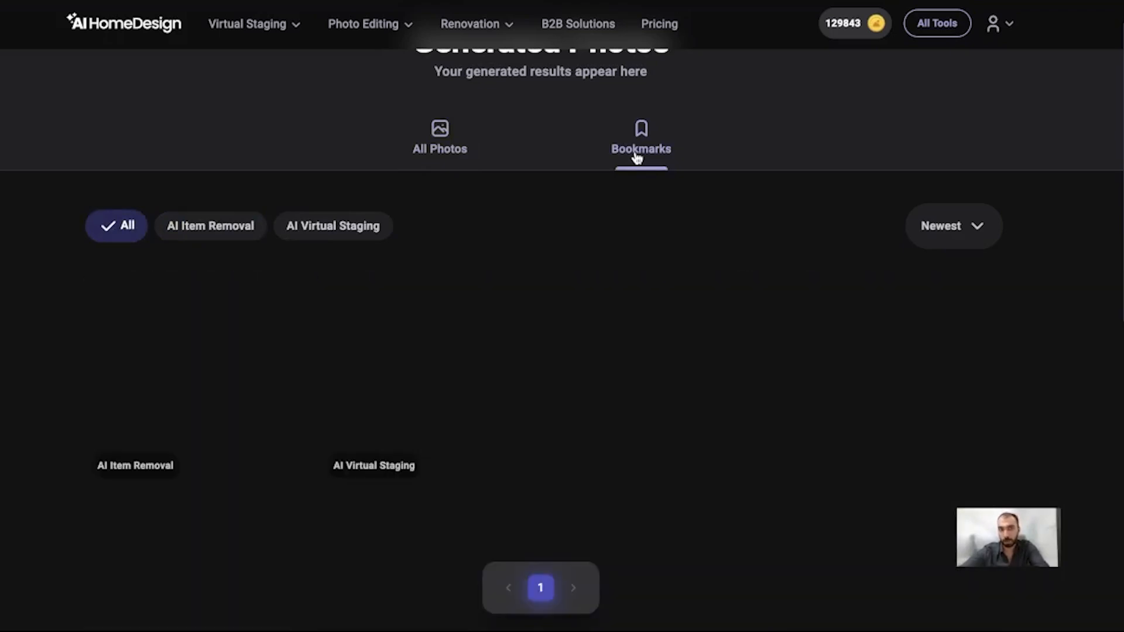